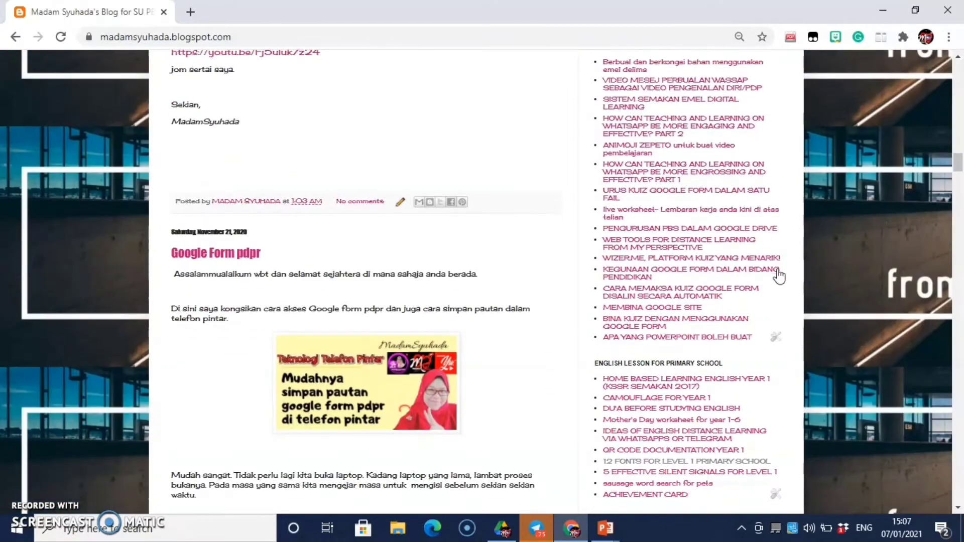
Step: Scroll the blog home page until the sidebar Tutorial links beside the Google Form pdpr post show
{"action": "scroll", "coordinate": [777, 269], "scroll_direction": "up", "scroll_amount": 1}
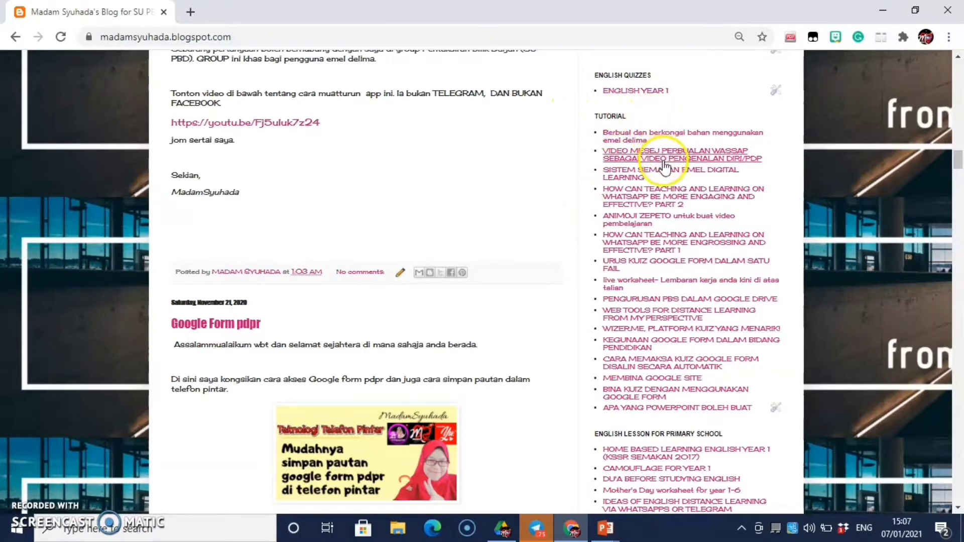
Step: Open the SISTEM SEMAKAN EMEL DIGITAL LEARNING post and follow its Borang Templat Semakan Emel Moe link
{"action": "left_click", "coordinate": [628, 177]}
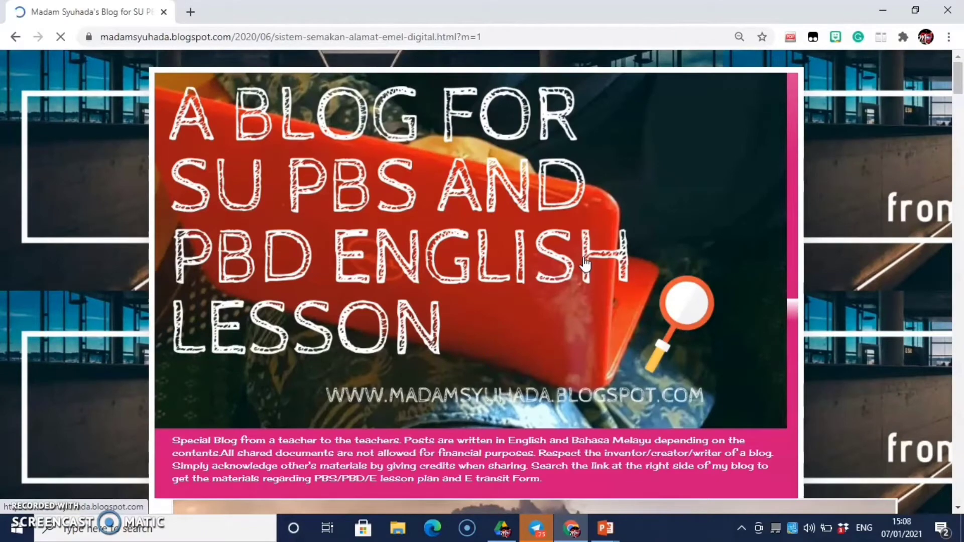
{"action": "left_click", "coordinate": [637, 495]}
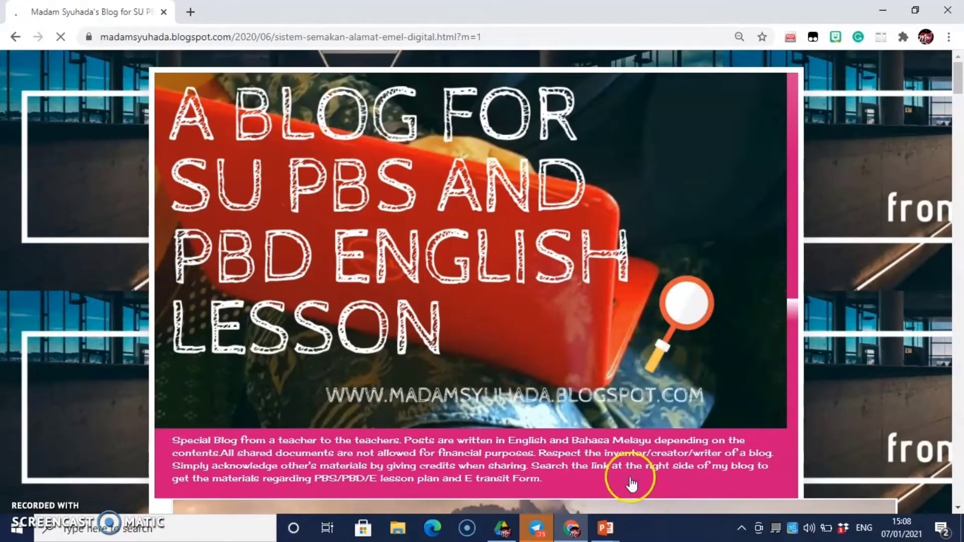
{"action": "scroll", "coordinate": [610, 437], "scroll_direction": "down", "scroll_amount": 10}
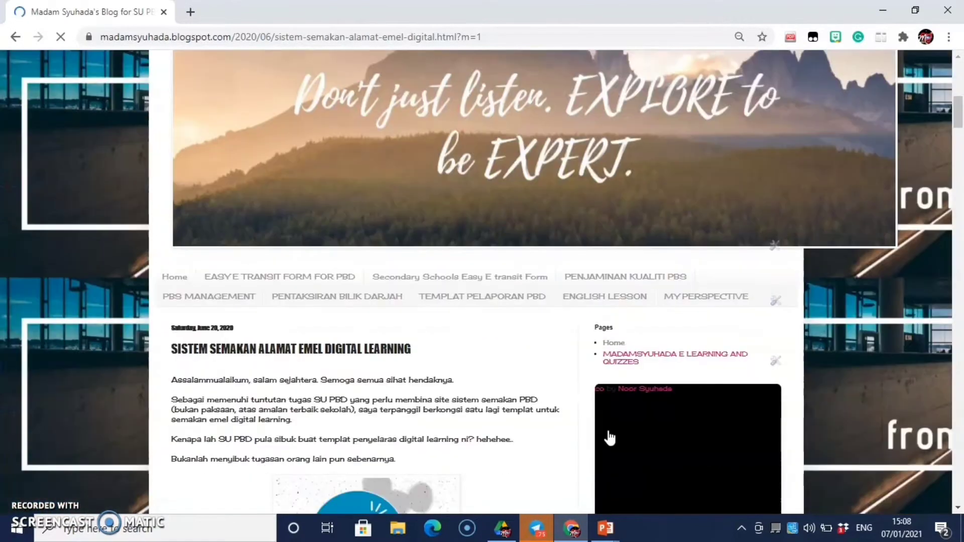
{"action": "scroll", "coordinate": [609, 438], "scroll_direction": "down", "scroll_amount": 3}
{"action": "left_click", "coordinate": [300, 271]}
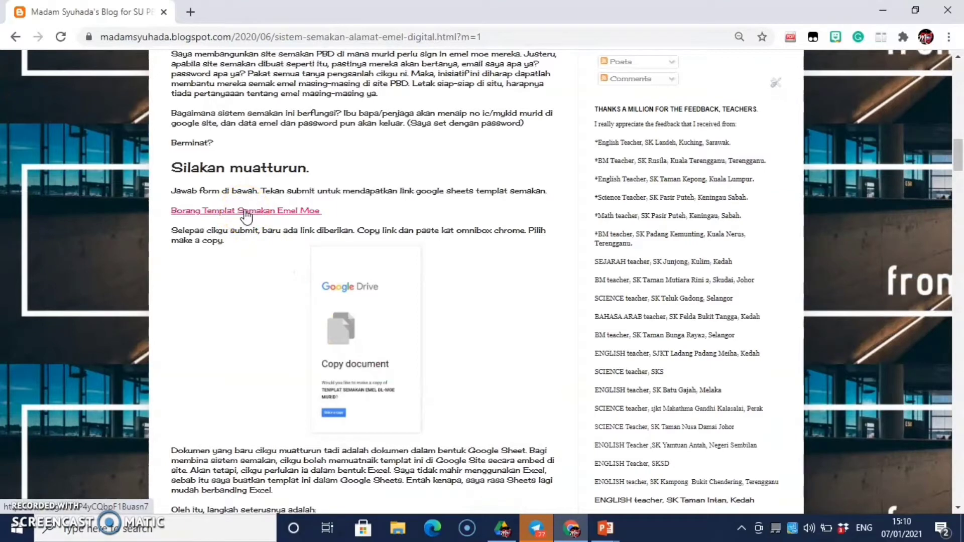
{"action": "left_click", "coordinate": [246, 217]}
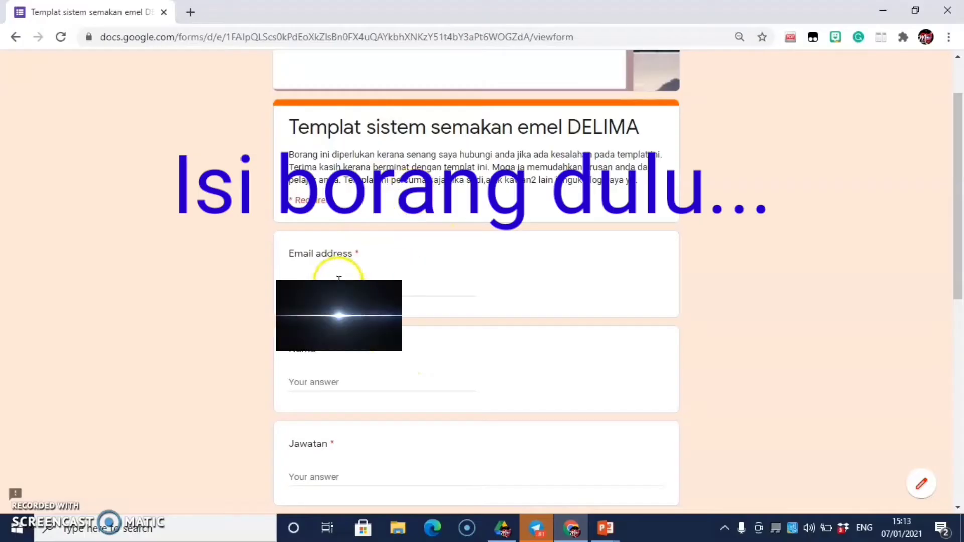
Step: Fill in the email, the respondent's name, Jawatan 'penyelaras pbd' and school 'sk dato hj zainuddin'
{"action": "left_click", "coordinate": [333, 277]}
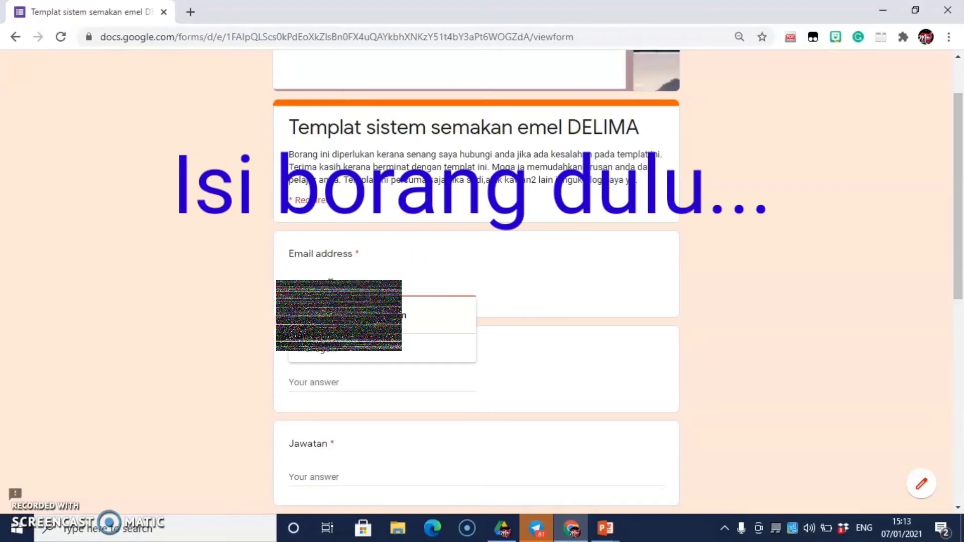
{"action": "left_click", "coordinate": [323, 383]}
{"action": "type", "text": "Syuhada serat"}
{"action": "left_click", "coordinate": [416, 473]}
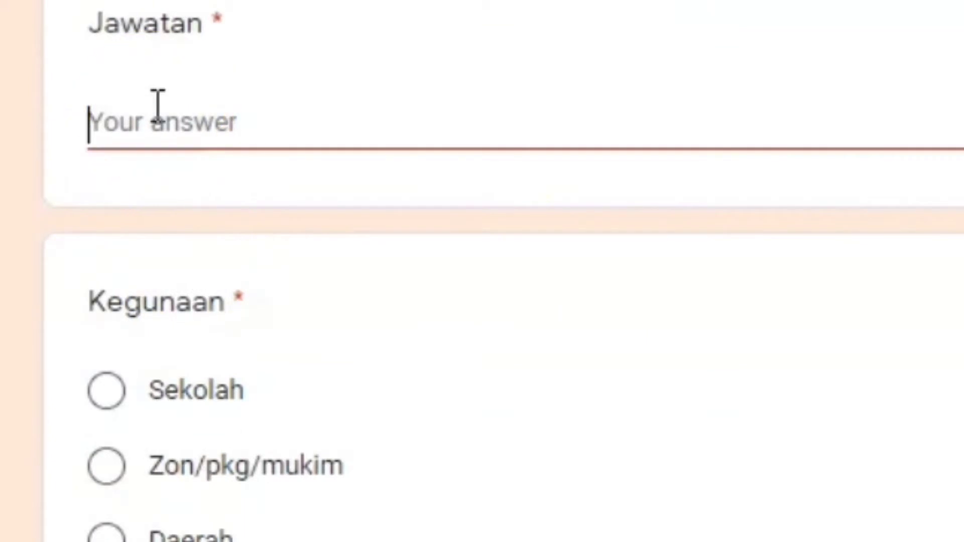
{"action": "type", "text": "penyelaras pbd"}
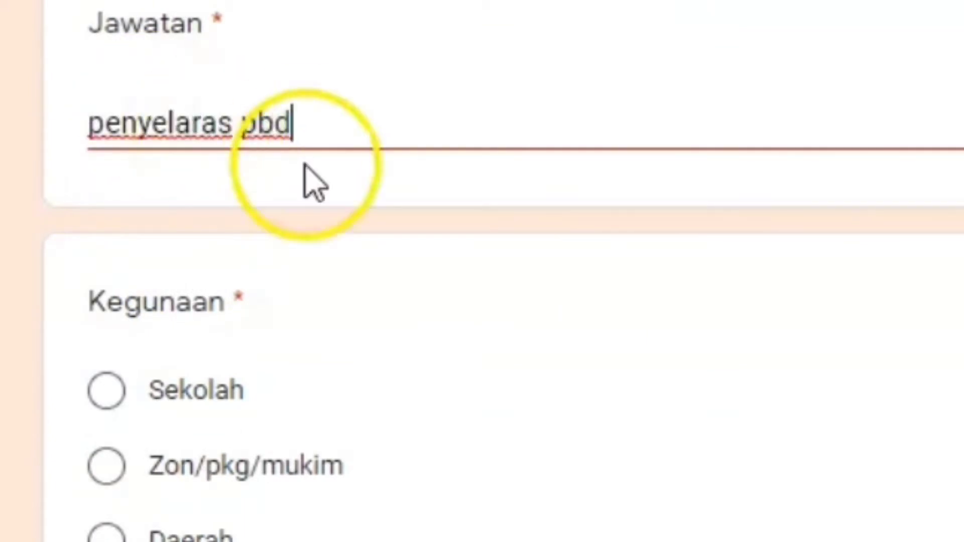
{"action": "scroll", "coordinate": [273, 209], "scroll_direction": "down", "scroll_amount": 6}
{"action": "left_click", "coordinate": [267, 62]}
{"action": "type", "text": "sk dato hj zainuddin"}
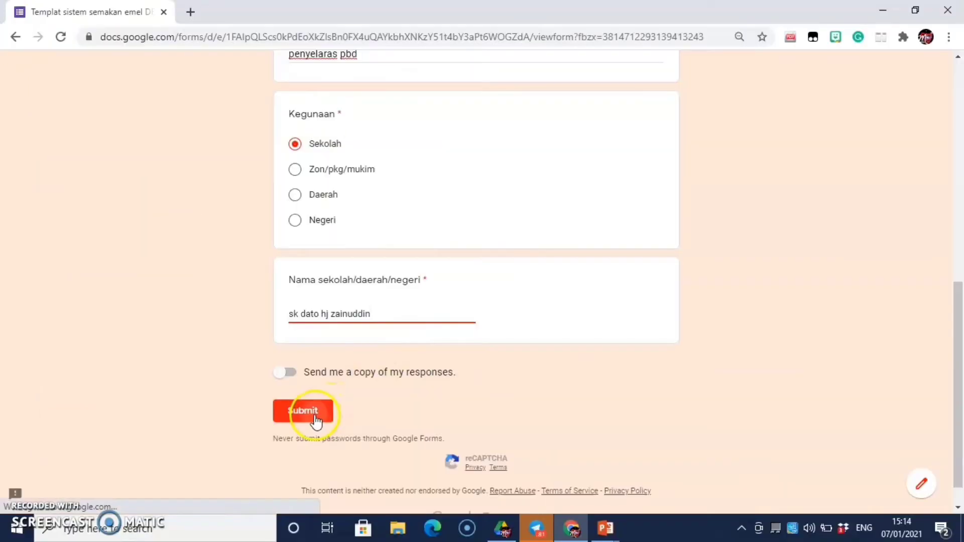
Step: Submit the form and copy the returned spreadsheet copy link's address
{"action": "left_click", "coordinate": [164, 360]}
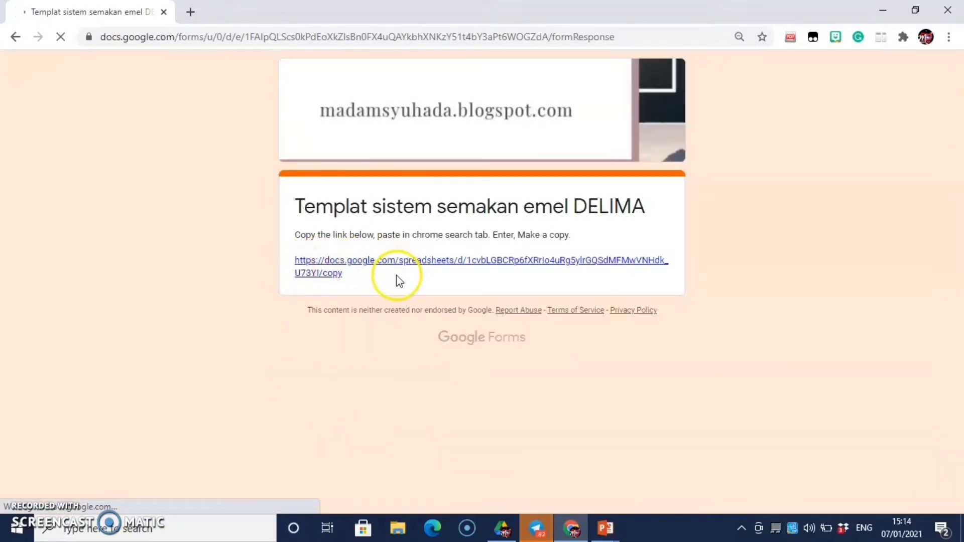
{"action": "right_click", "coordinate": [320, 266]}
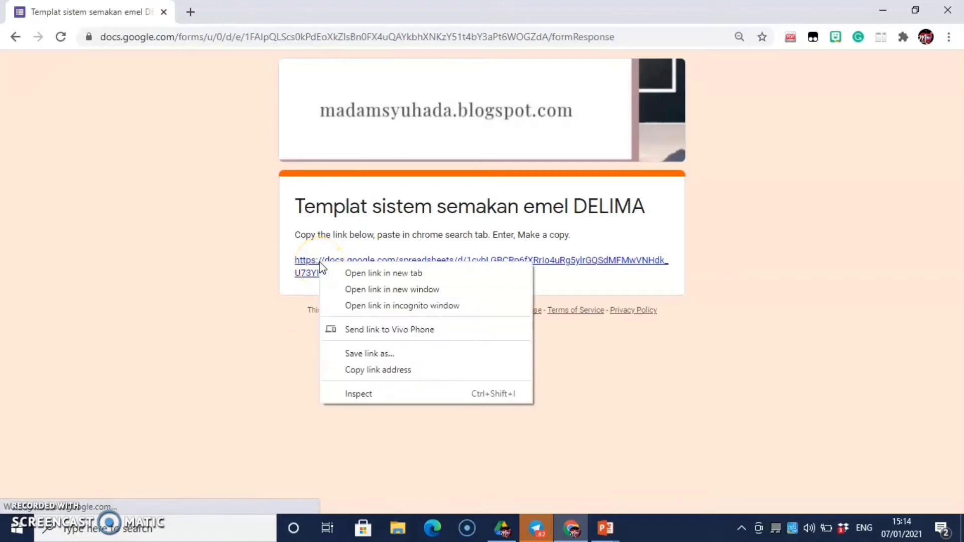
{"action": "left_click", "coordinate": [377, 370]}
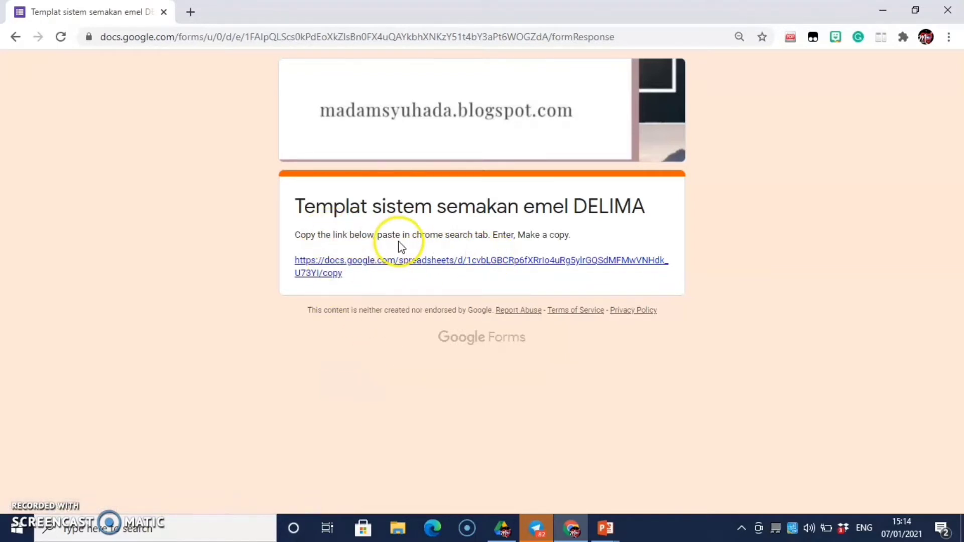
Step: Open the copied link in a new tab and make a copy of TEMPLAT SEMAKAN EMEL DL-MOE MURID
{"action": "left_click", "coordinate": [190, 12]}
{"action": "left_click", "coordinate": [204, 39]}
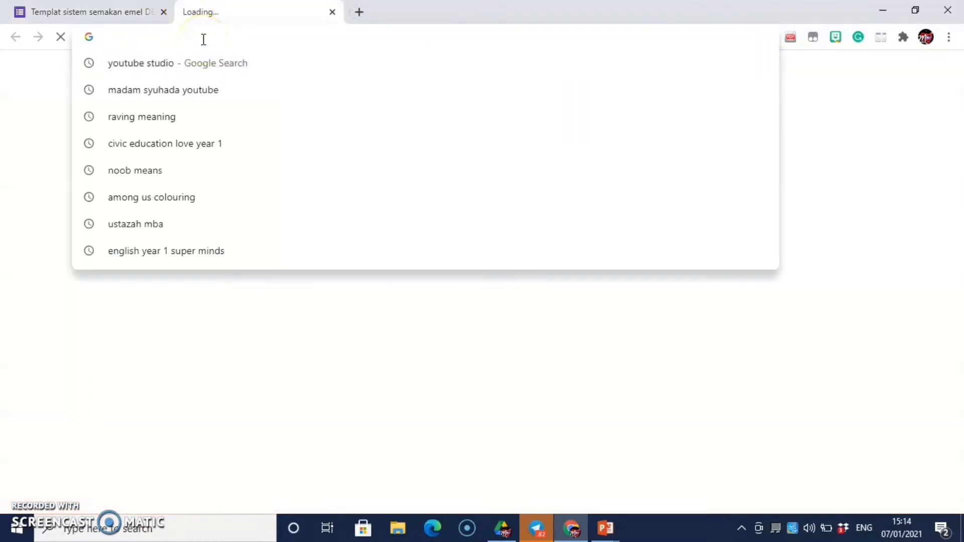
{"action": "key", "text": "ctrl+v"}
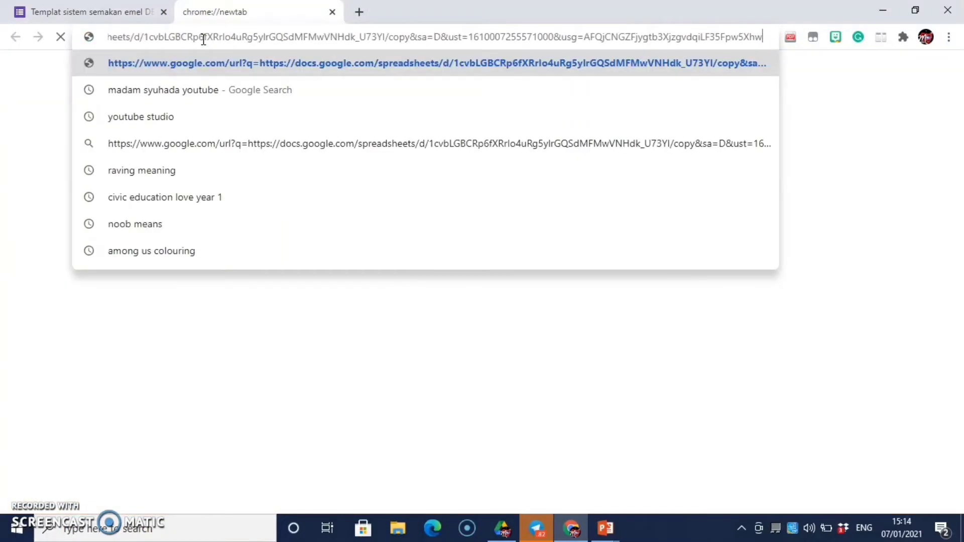
{"action": "key", "text": "Return"}
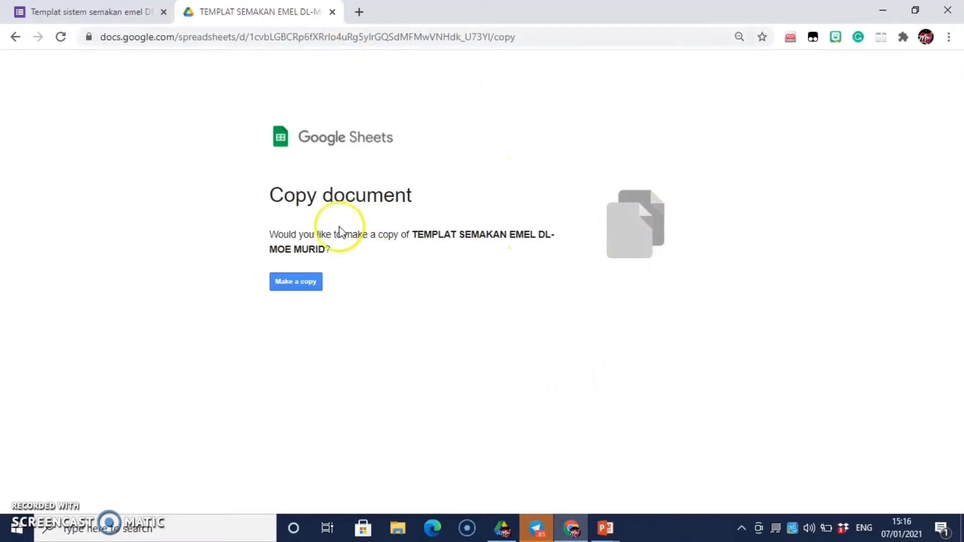
{"action": "left_click", "coordinate": [285, 283]}
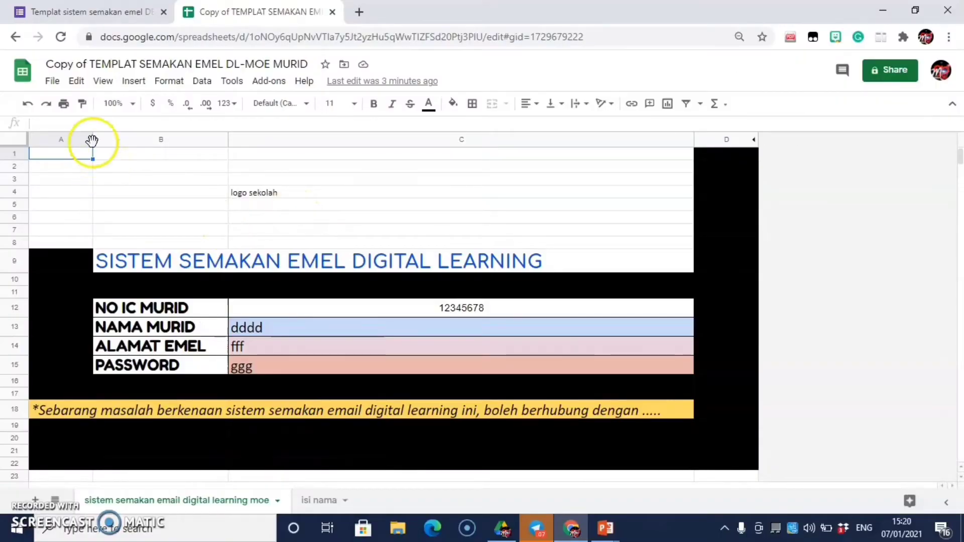
Step: Remove the 'Copy of' prefix from the spreadsheet title and append '-tutorial'
{"action": "left_click", "coordinate": [92, 62]}
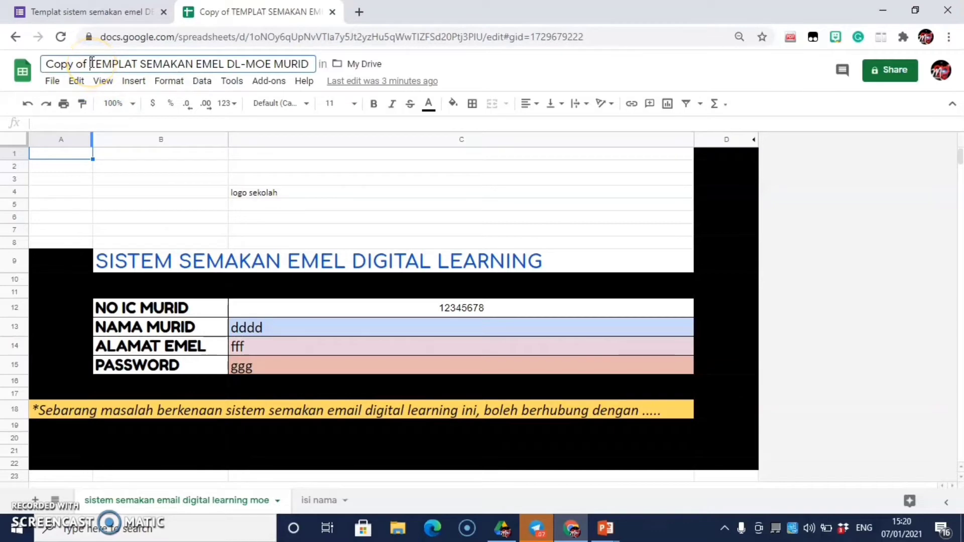
{"action": "key", "text": "BackSpace"}
{"action": "key", "text": "BackSpace"}
{"action": "key", "text": "BackSpace"}
{"action": "key", "text": "BackSpace"}
{"action": "key", "text": "BackSpace"}
{"action": "key", "text": "BackSpace"}
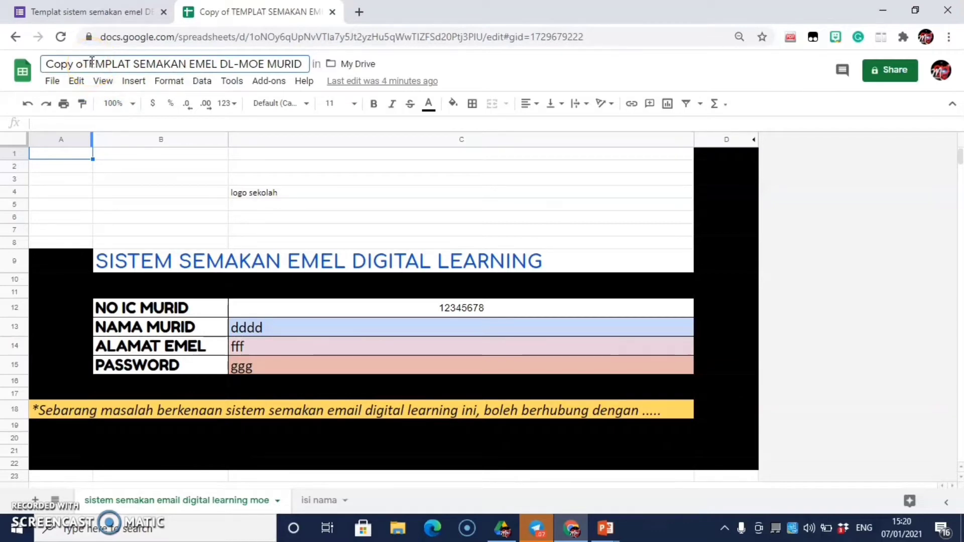
{"action": "key", "text": "BackSpace"}
{"action": "key", "text": "BackSpace"}
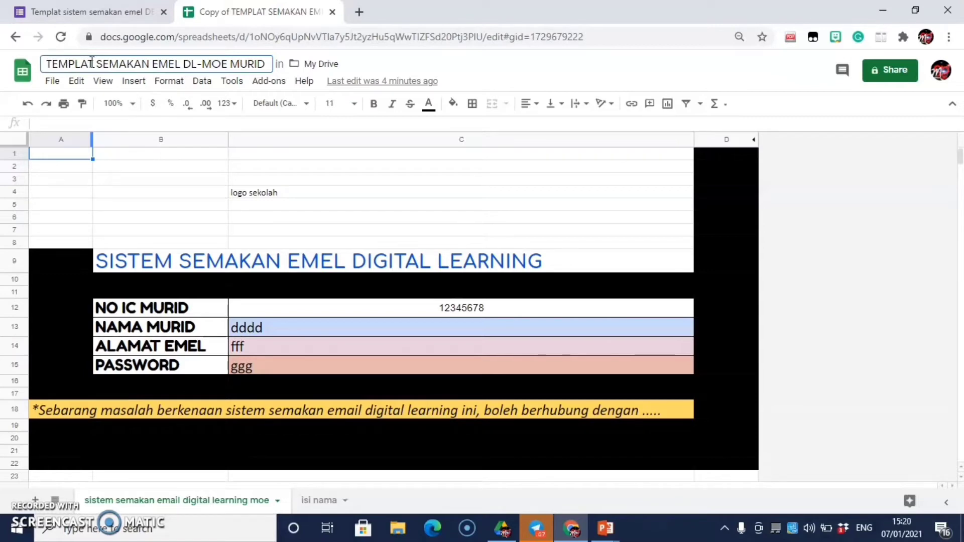
{"action": "left_click", "coordinate": [267, 64]}
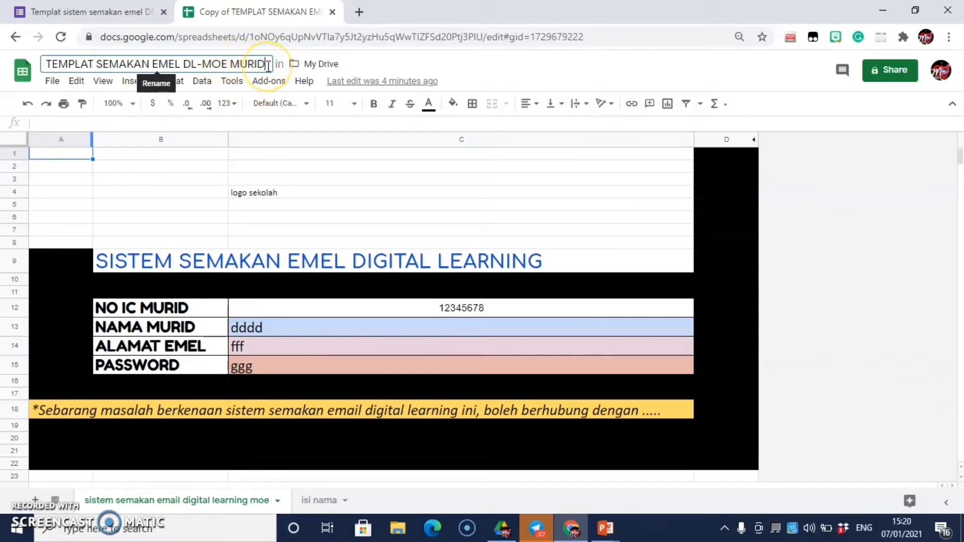
{"action": "type", "text": "-tutorial"}
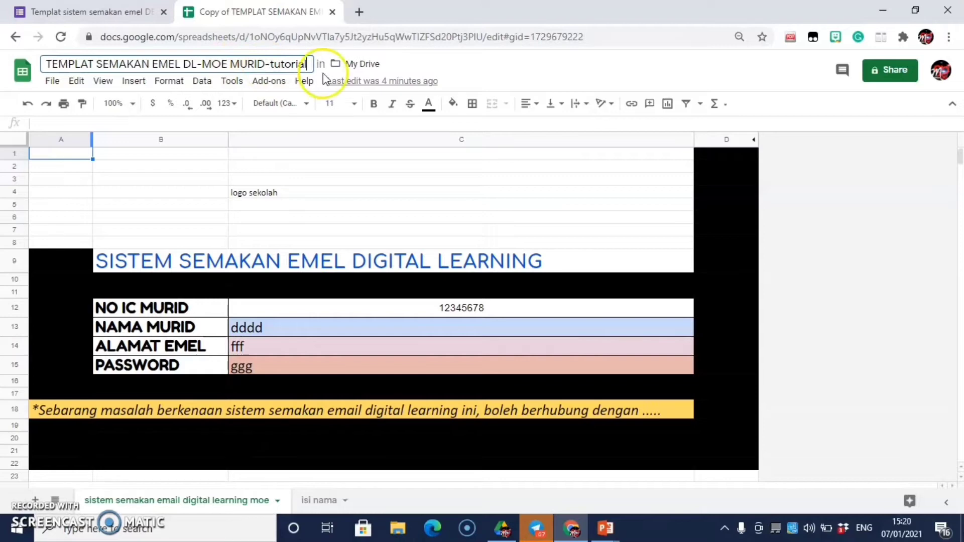
Step: Move the renamed spreadsheet from My Drive into the tutorial folder
{"action": "left_click", "coordinate": [369, 65]}
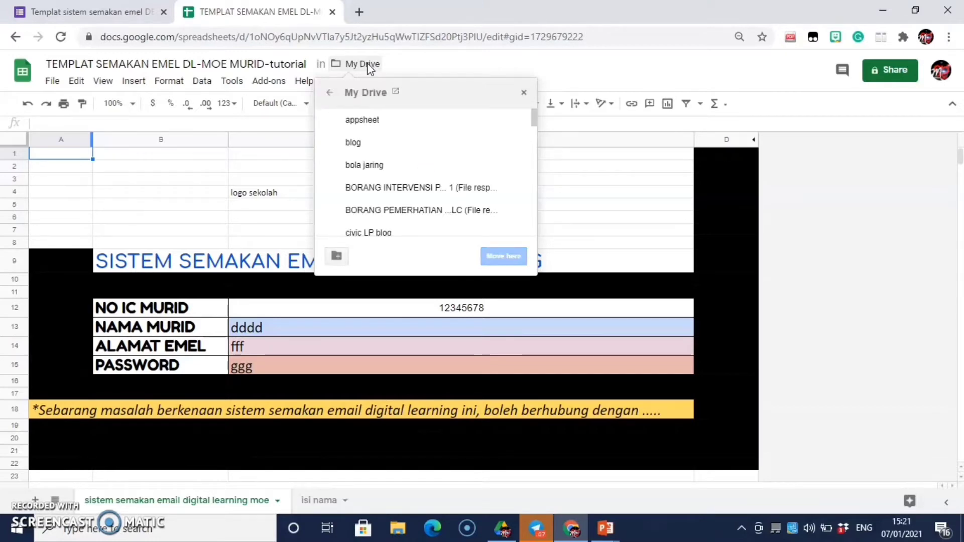
{"action": "scroll", "coordinate": [394, 199], "scroll_direction": "down", "scroll_amount": 3}
{"action": "scroll", "coordinate": [390, 185], "scroll_direction": "down", "scroll_amount": 10}
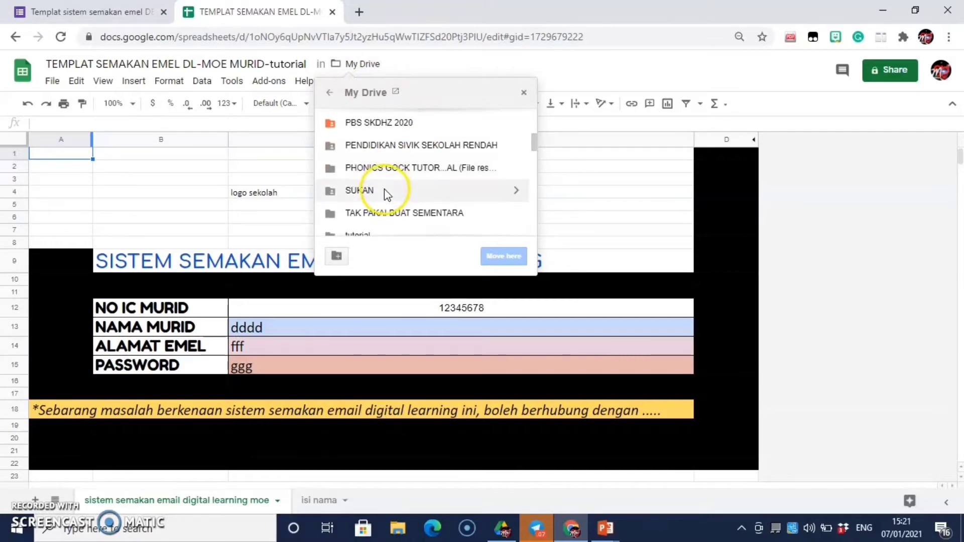
{"action": "scroll", "coordinate": [385, 192], "scroll_direction": "up", "scroll_amount": 3}
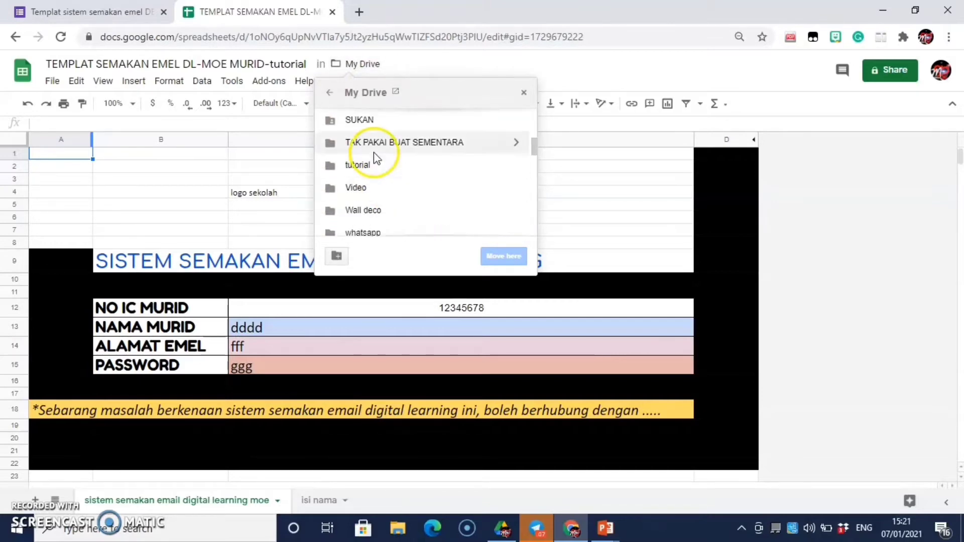
{"action": "left_click", "coordinate": [381, 168]}
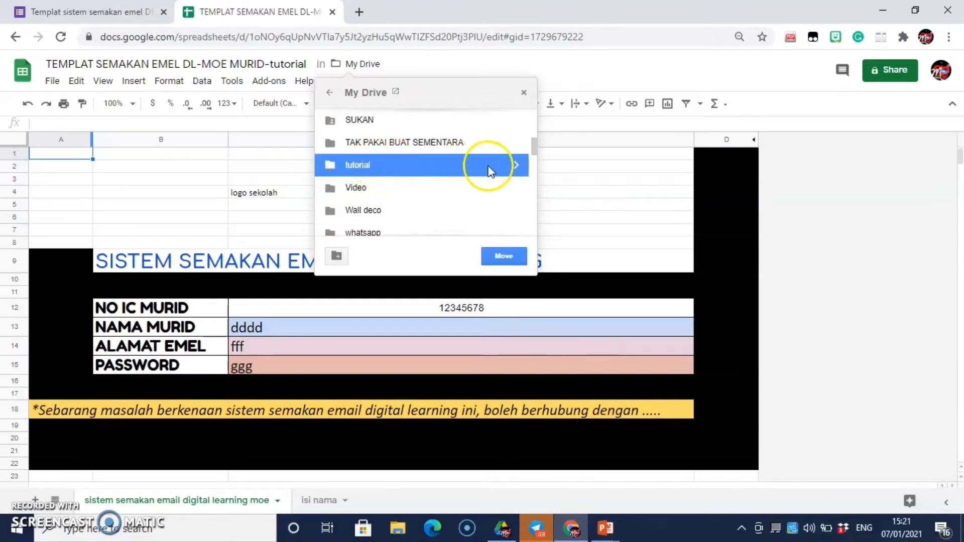
{"action": "left_click", "coordinate": [513, 166]}
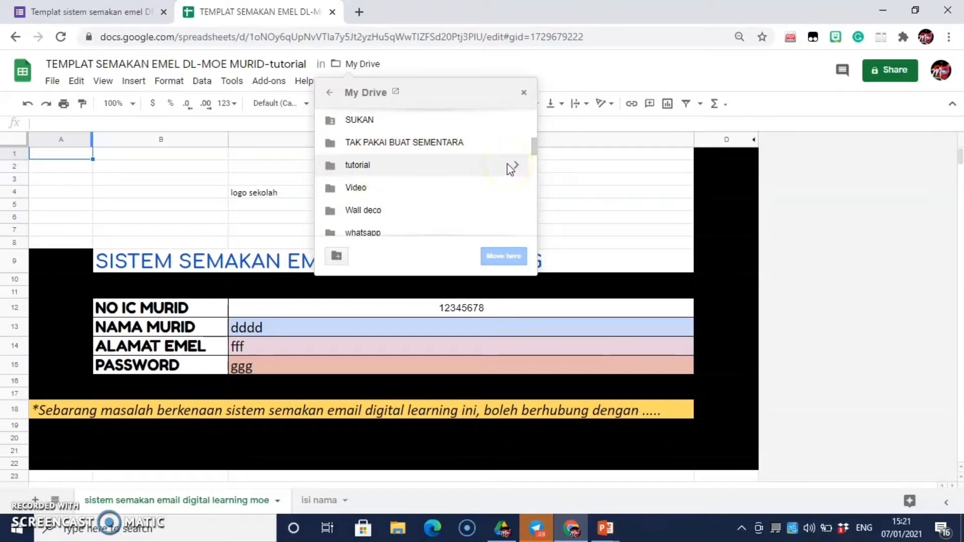
{"action": "left_click", "coordinate": [517, 166]}
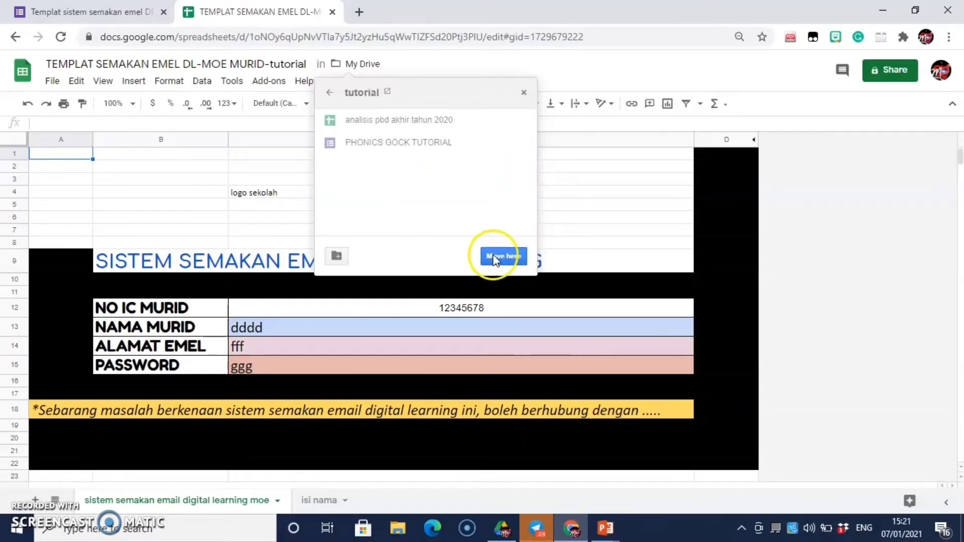
{"action": "left_click", "coordinate": [494, 254]}
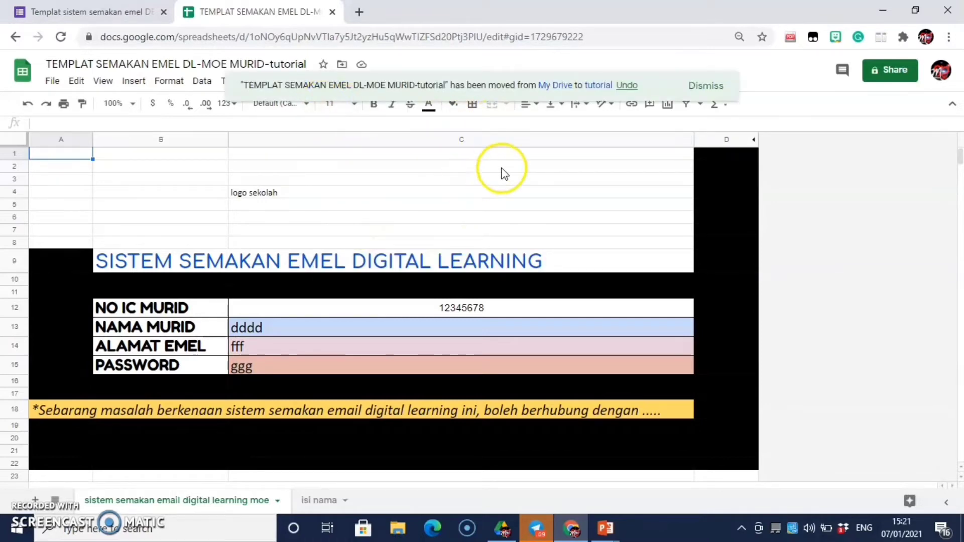
{"action": "left_click", "coordinate": [267, 196]}
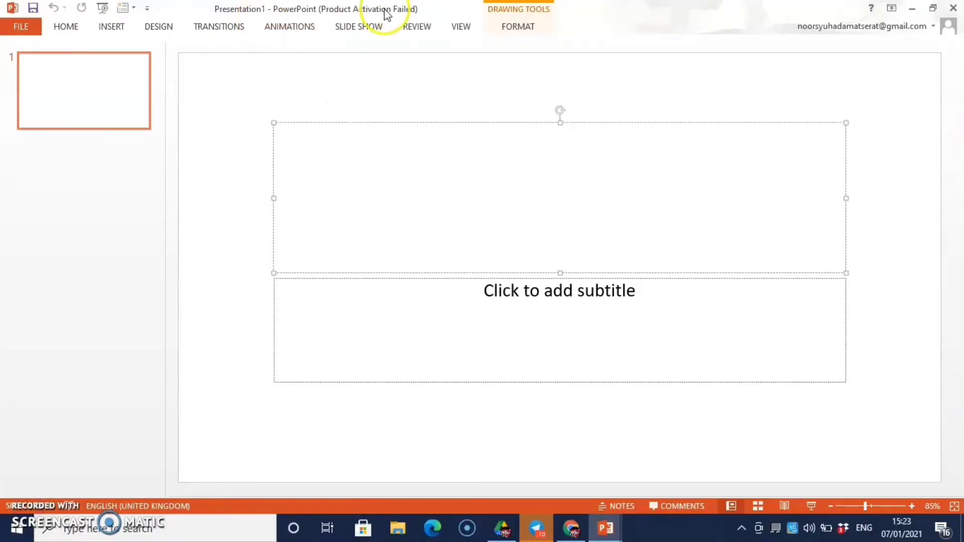
Step: Insert the SKDHZ LOGO picture file from the Insert Picture dialog onto the title slide
{"action": "left_click", "coordinate": [339, 220]}
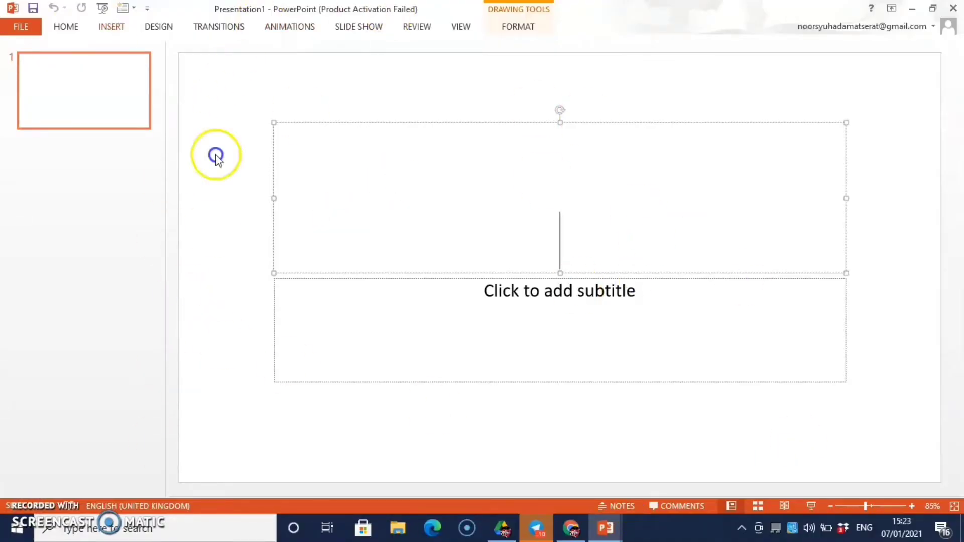
{"action": "left_click", "coordinate": [112, 26]}
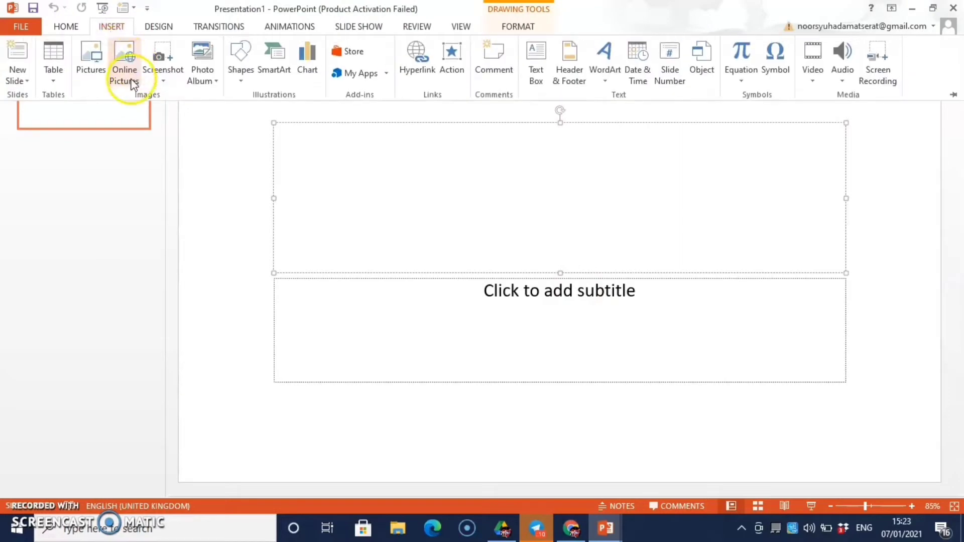
{"action": "left_click", "coordinate": [94, 84]}
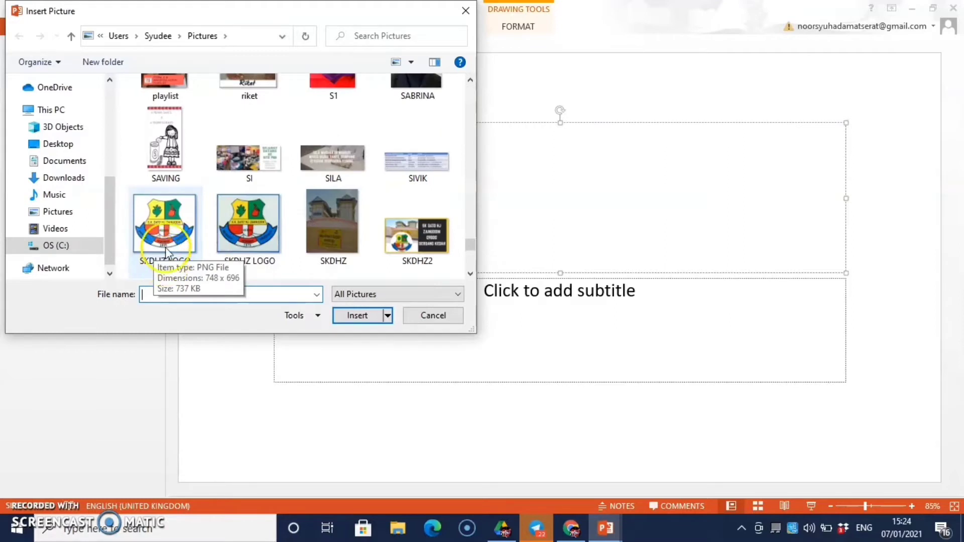
{"action": "double_click", "coordinate": [166, 246]}
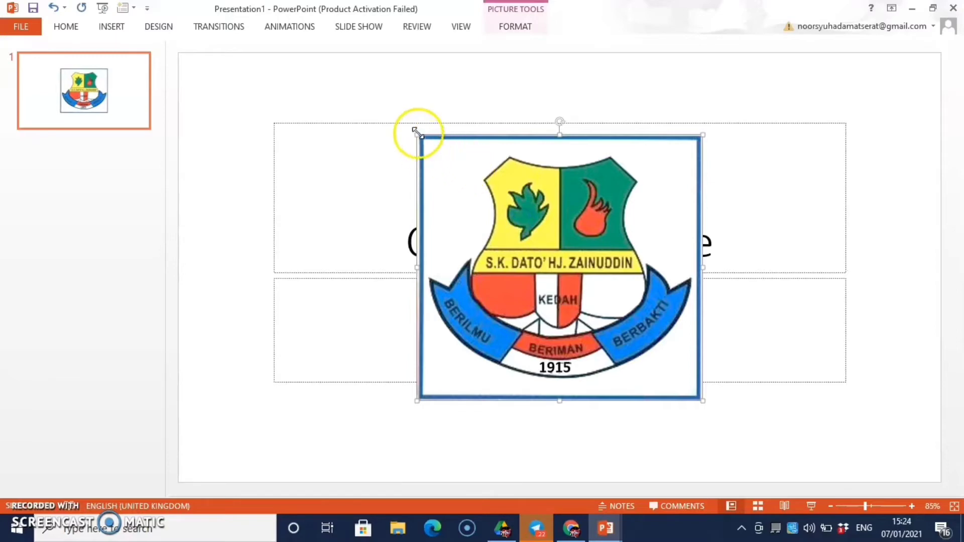
Step: Shrink the logo to a small upper-left crest and draw a text box to its right
{"action": "mouse_move", "coordinate": [478, 213]}
{"action": "left_mouse_down"}
{"action": "mouse_move", "coordinate": [608, 354]}
{"action": "mouse_move", "coordinate": [404, 208]}
{"action": "mouse_move", "coordinate": [346, 176]}
{"action": "mouse_move", "coordinate": [326, 198]}
{"action": "left_mouse_up"}
{"action": "left_click", "coordinate": [527, 243]}
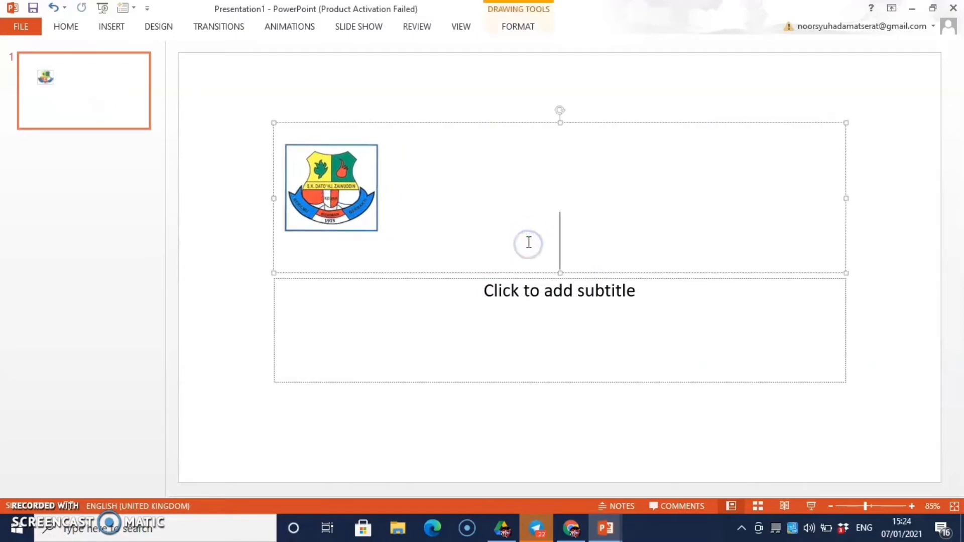
{"action": "left_click", "coordinate": [111, 26]}
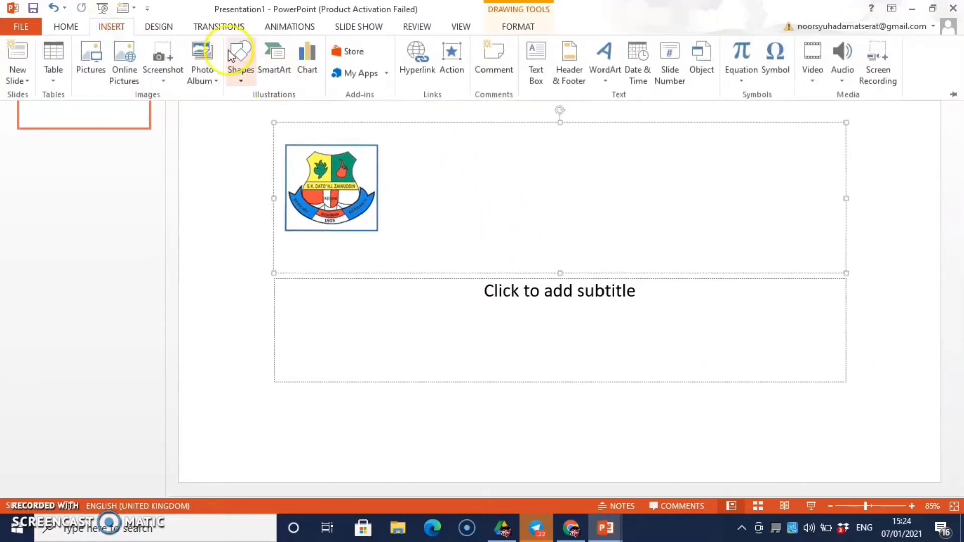
{"action": "left_click", "coordinate": [231, 53]}
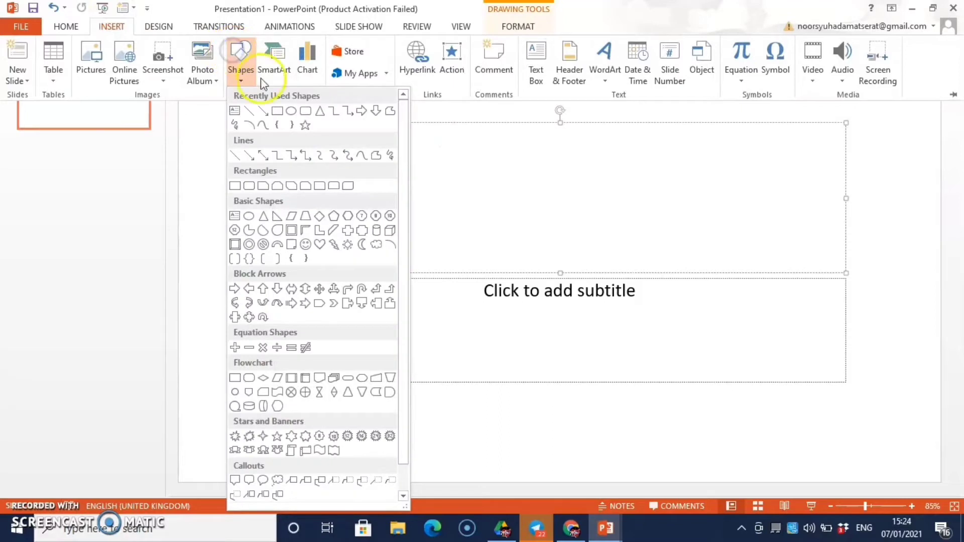
{"action": "left_click", "coordinate": [535, 70]}
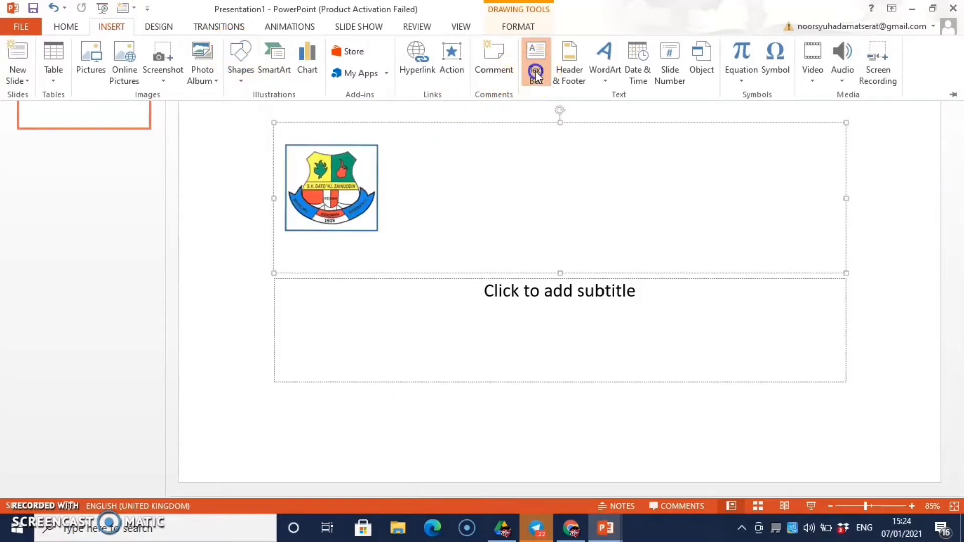
{"action": "left_click", "coordinate": [495, 174]}
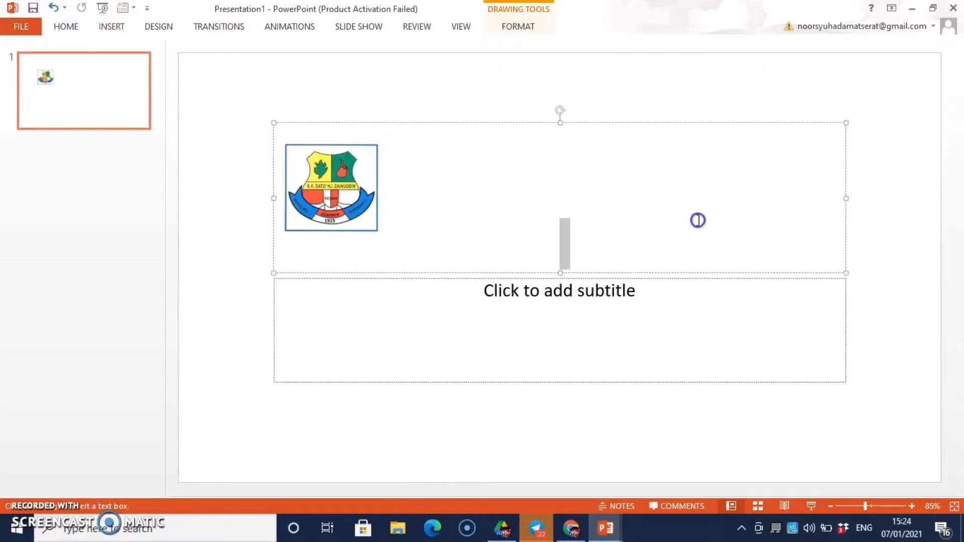
{"action": "left_click", "coordinate": [111, 26]}
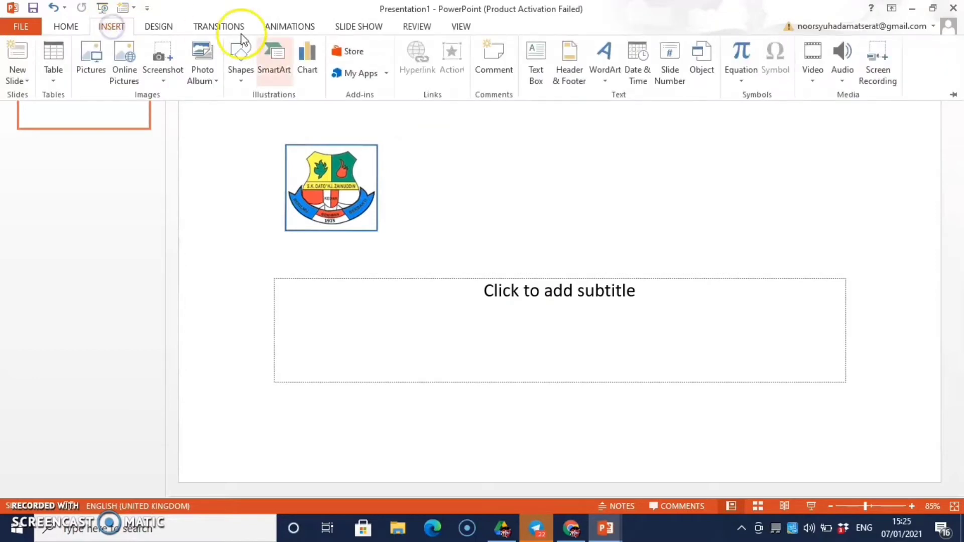
{"action": "left_click", "coordinate": [536, 67]}
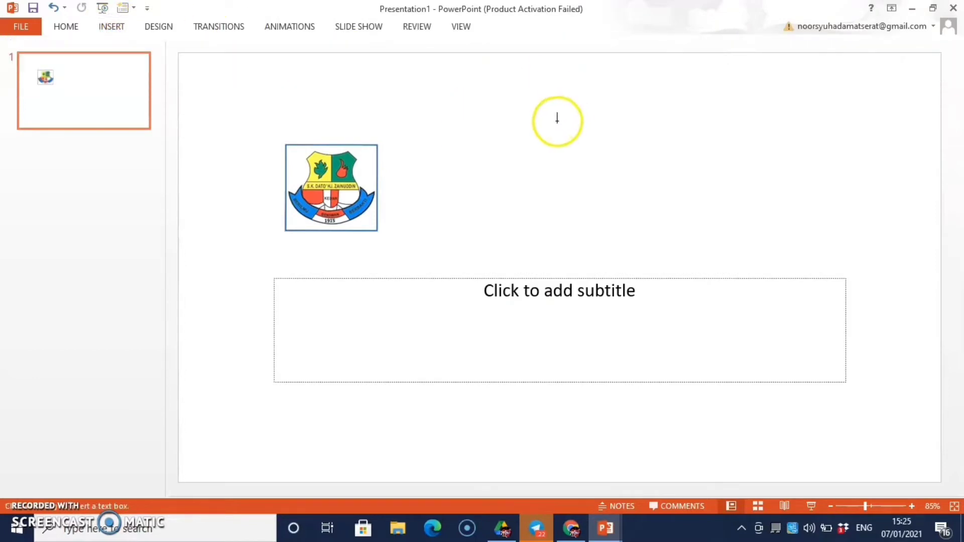
{"action": "mouse_move", "coordinate": [378, 144]}
{"action": "left_mouse_down"}
{"action": "mouse_move", "coordinate": [583, 241]}
{"action": "mouse_move", "coordinate": [762, 242]}
{"action": "mouse_move", "coordinate": [775, 232]}
{"action": "left_mouse_up"}
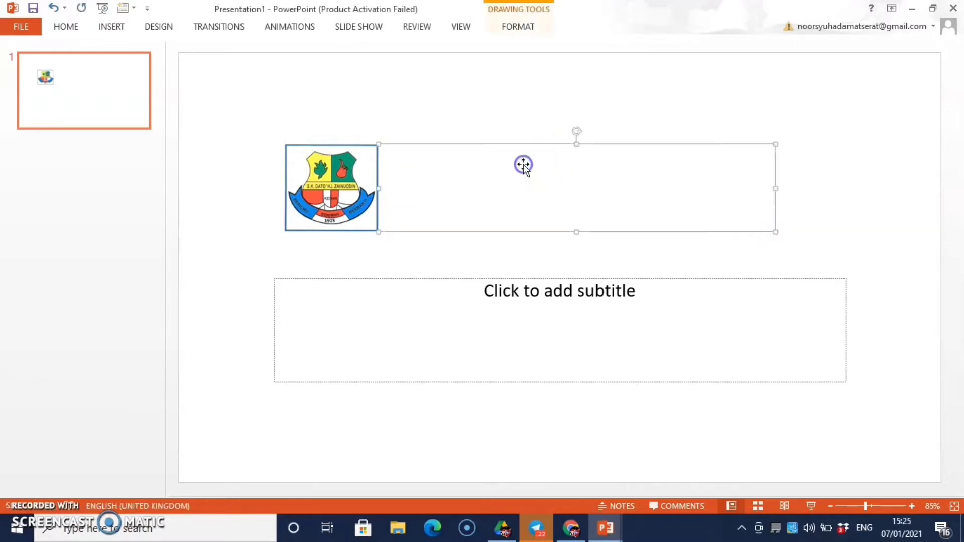
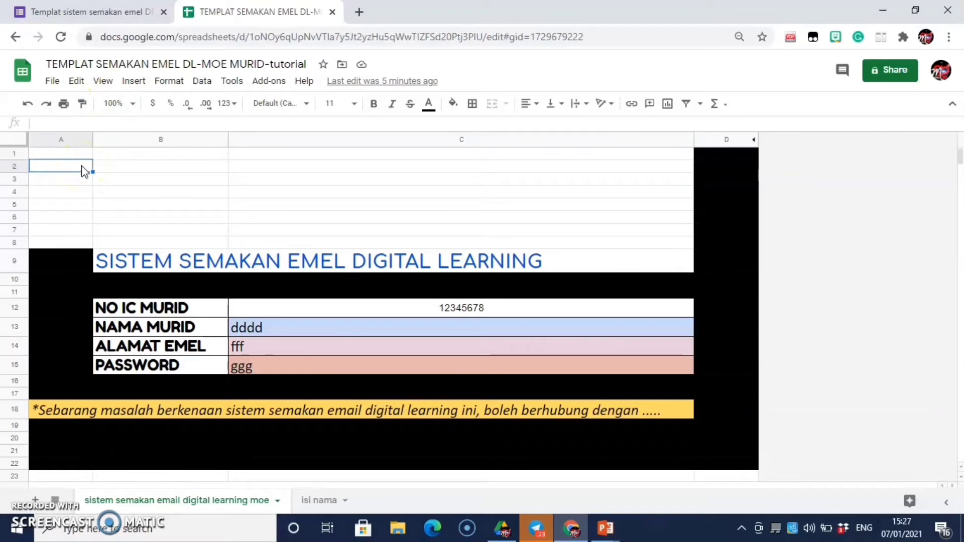
Step: Insert the TUTORIAL LOGO SEKOLAH banner as an image over the cells at the sheet's top
{"action": "left_click", "coordinate": [136, 83]}
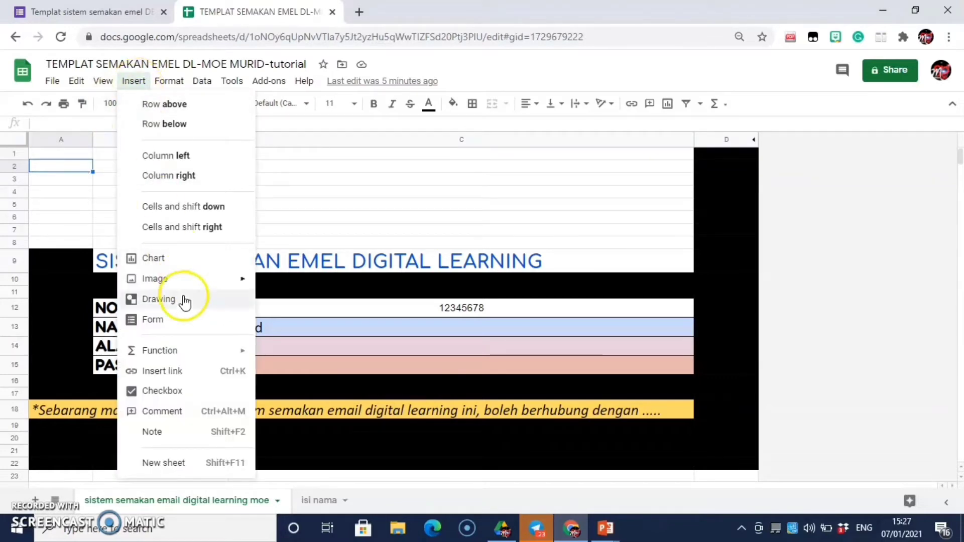
{"action": "mouse_move", "coordinate": [189, 283]}
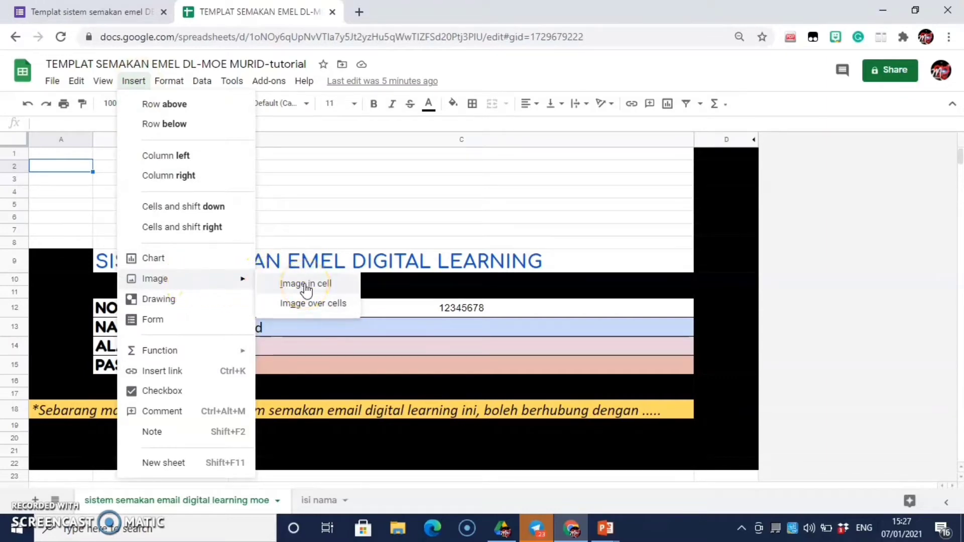
{"action": "left_click", "coordinate": [316, 304]}
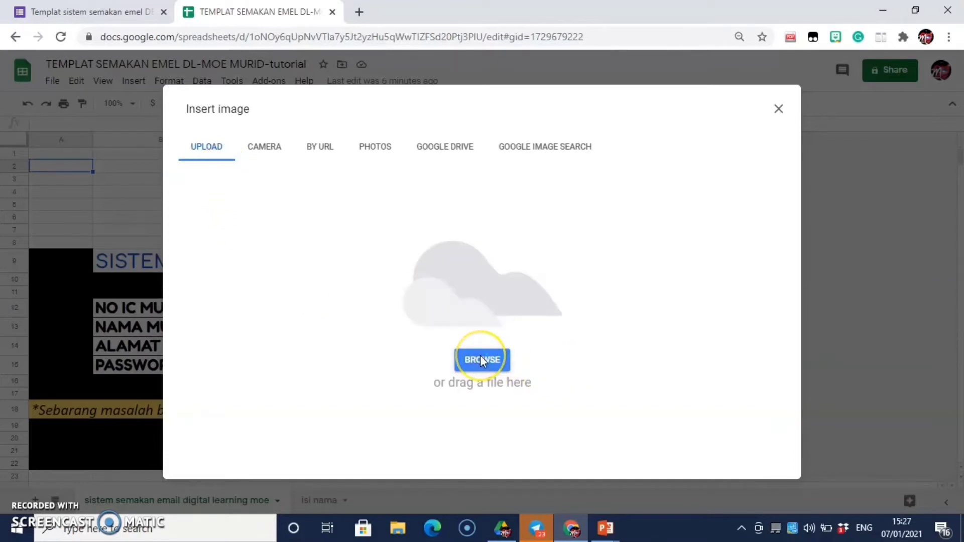
{"action": "left_click", "coordinate": [481, 359]}
{"action": "double_click", "coordinate": [149, 159]}
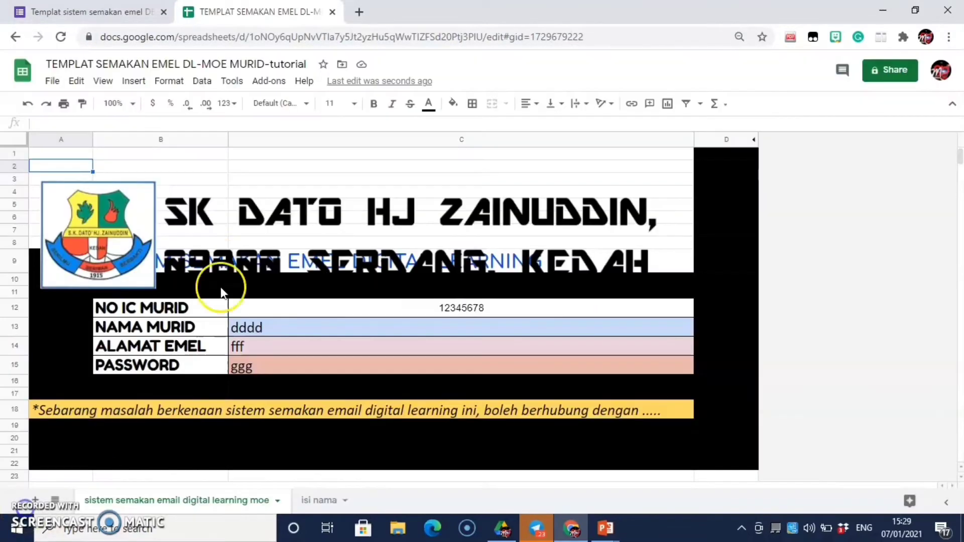
Step: Make the school banner narrower and slightly taller, then shift it right above the title
{"action": "left_click", "coordinate": [345, 195]}
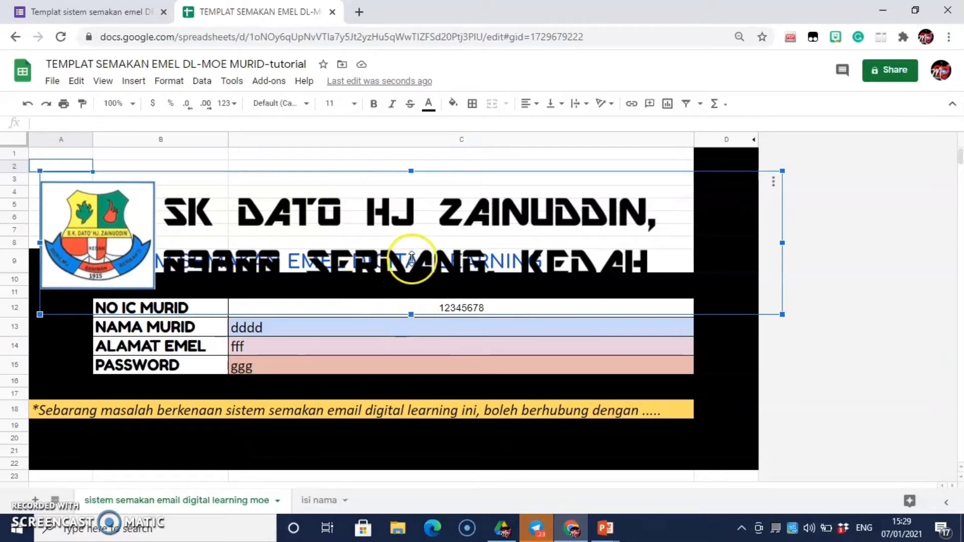
{"action": "left_click_drag", "start_coordinate": [411, 258], "coordinate": [418, 239]}
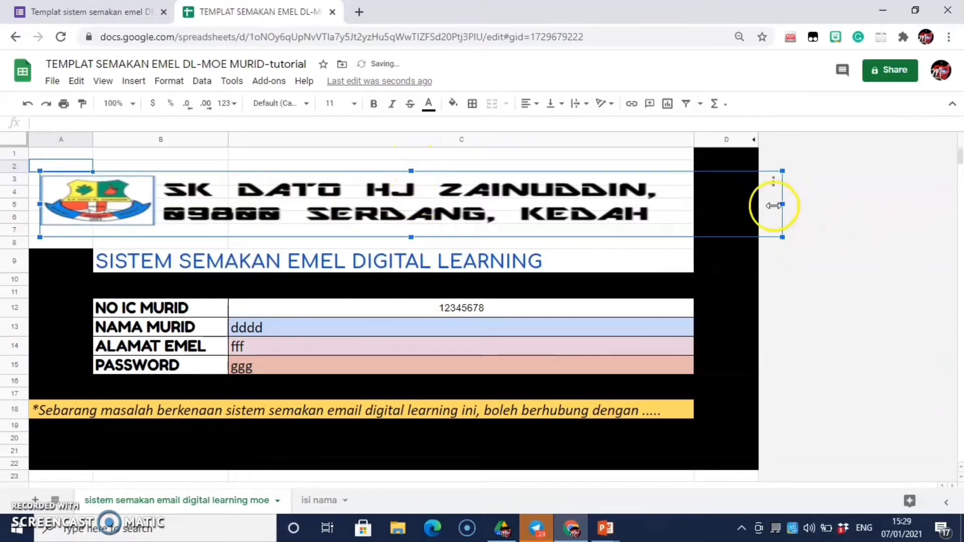
{"action": "left_click_drag", "start_coordinate": [773, 206], "coordinate": [643, 224]}
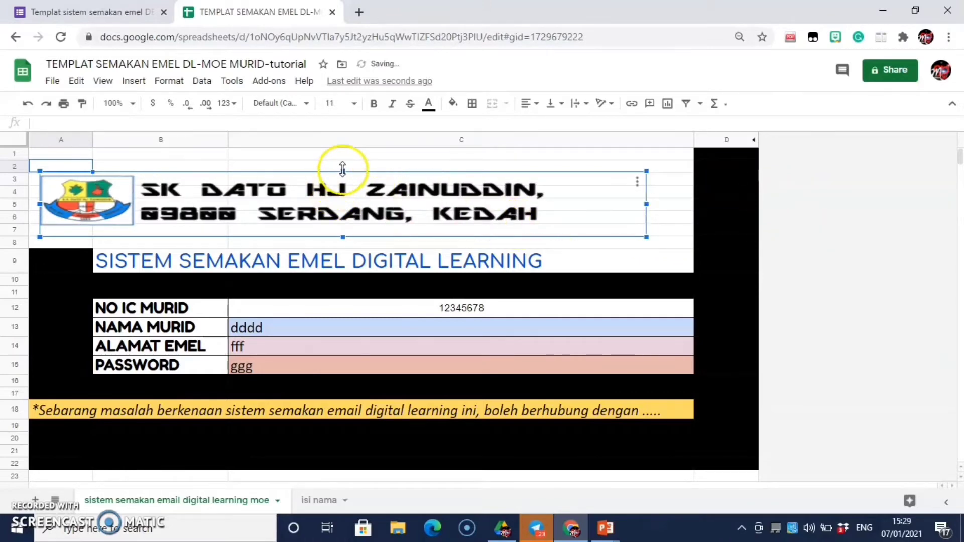
{"action": "left_click_drag", "start_coordinate": [343, 168], "coordinate": [342, 155]}
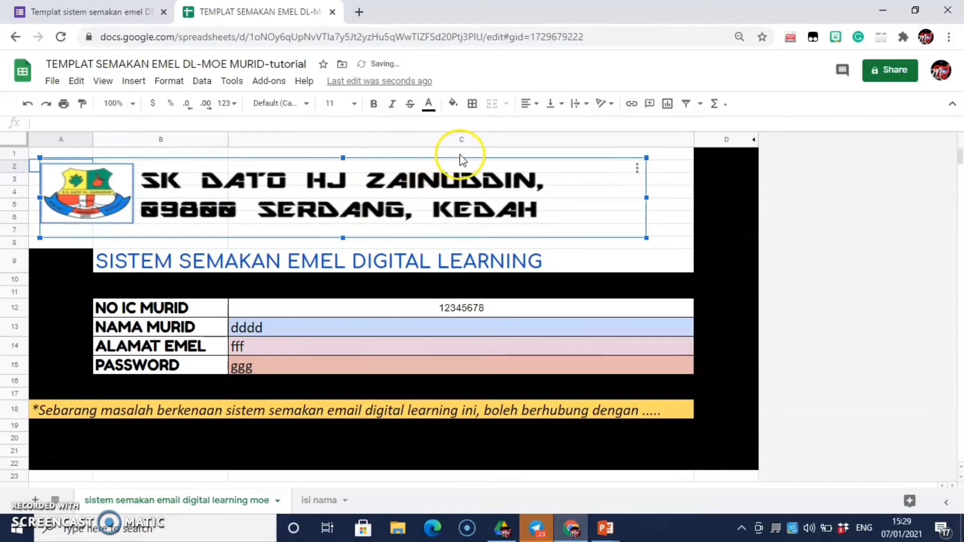
{"action": "left_click_drag", "start_coordinate": [459, 155], "coordinate": [496, 157]}
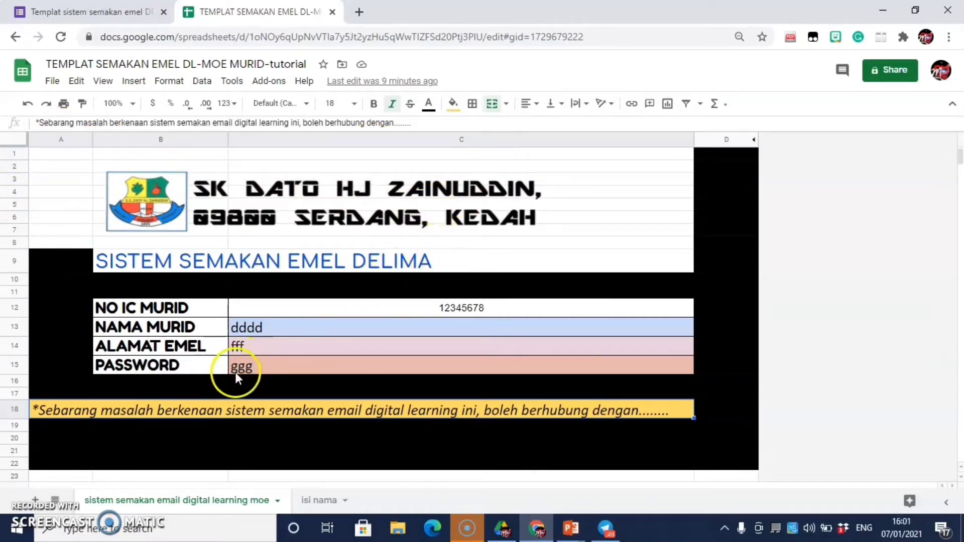
Step: Replace the trailing dots in the row 18 help note with the contact teacher's name, then go to isi nama
{"action": "scroll", "coordinate": [236, 374], "scroll_direction": "down", "scroll_amount": 2}
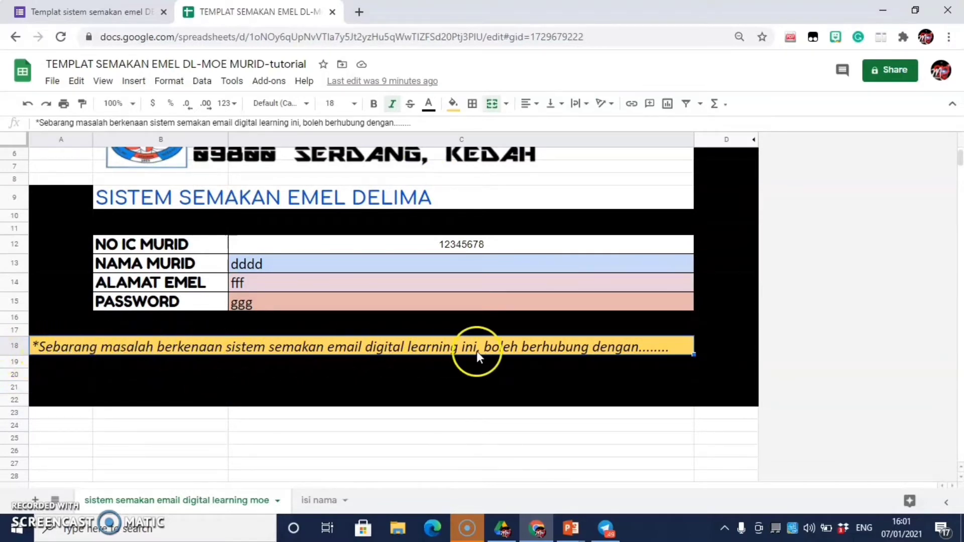
{"action": "double_click", "coordinate": [631, 350]}
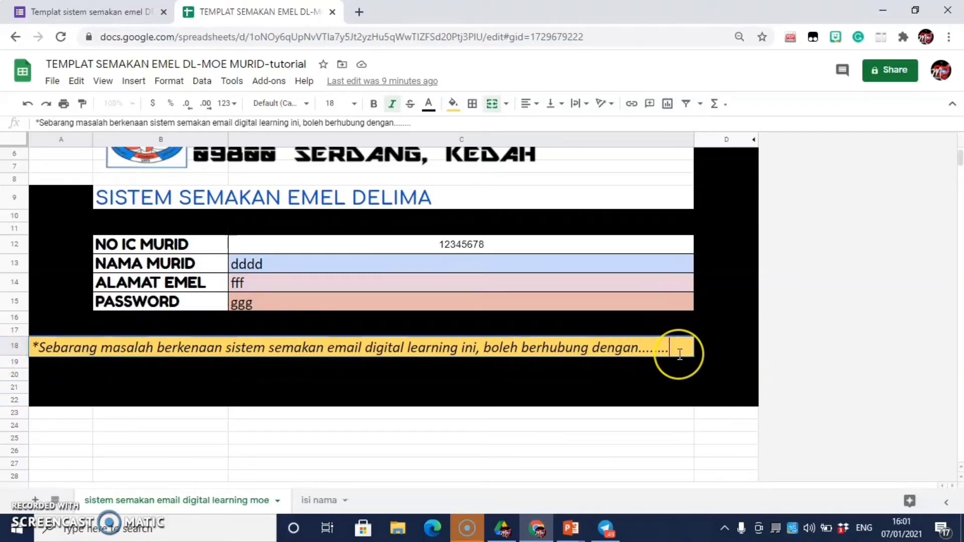
{"action": "key", "text": "BackSpace"}
{"action": "key", "text": "BackSpace"}
{"action": "key", "text": "BackSpace"}
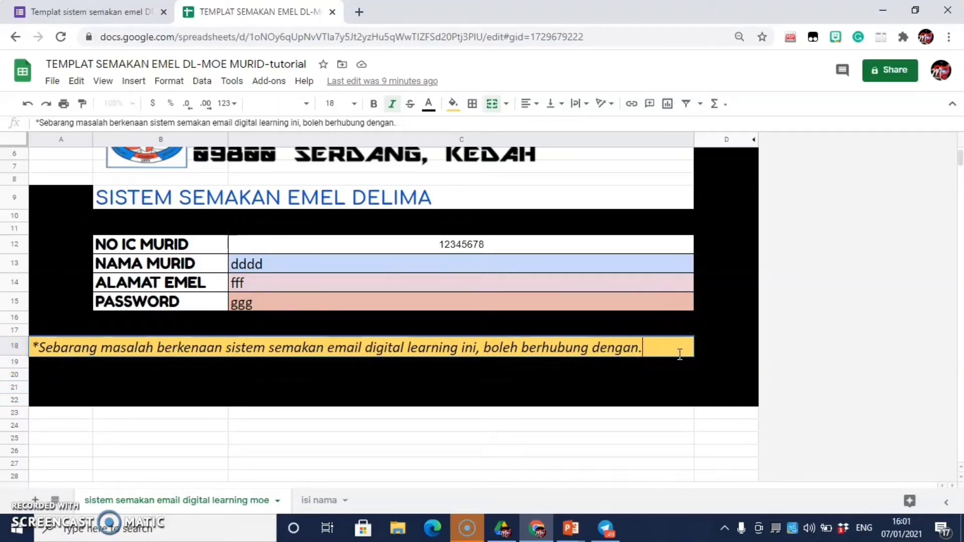
{"action": "type", "text": "Cikd"}
{"action": "type", "text": "u Syuhada."}
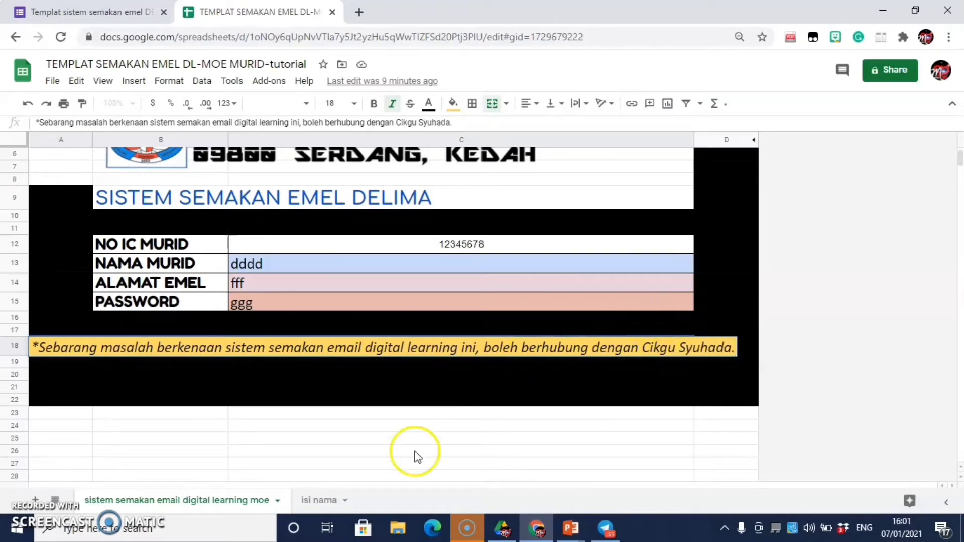
{"action": "left_click", "coordinate": [323, 501]}
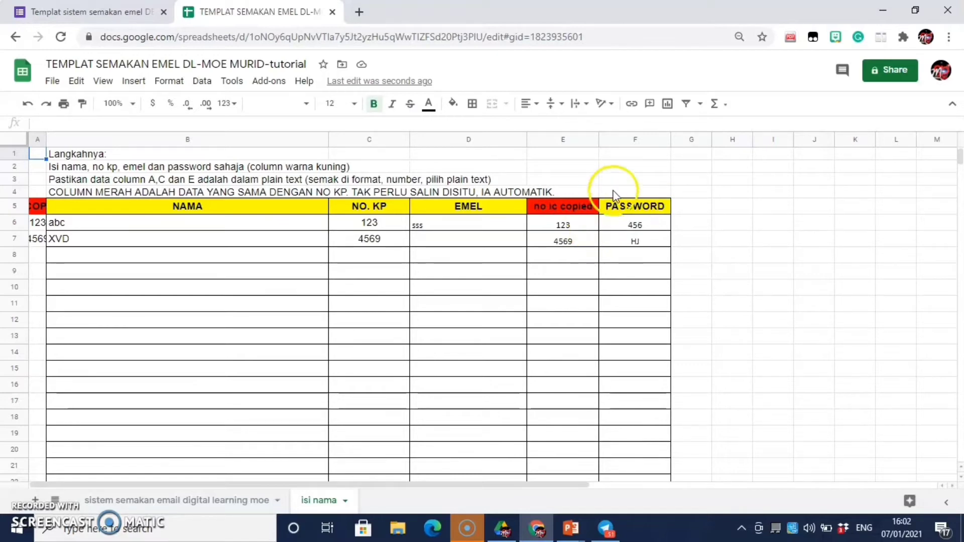
Step: Clear the sample passwords in cells F6 and F7
{"action": "left_click", "coordinate": [654, 232]}
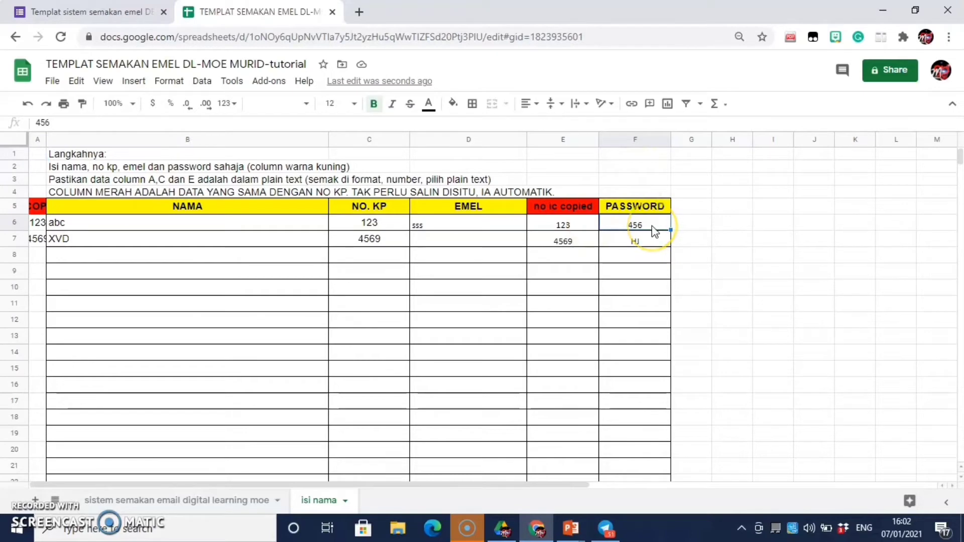
{"action": "key", "text": "Delete"}
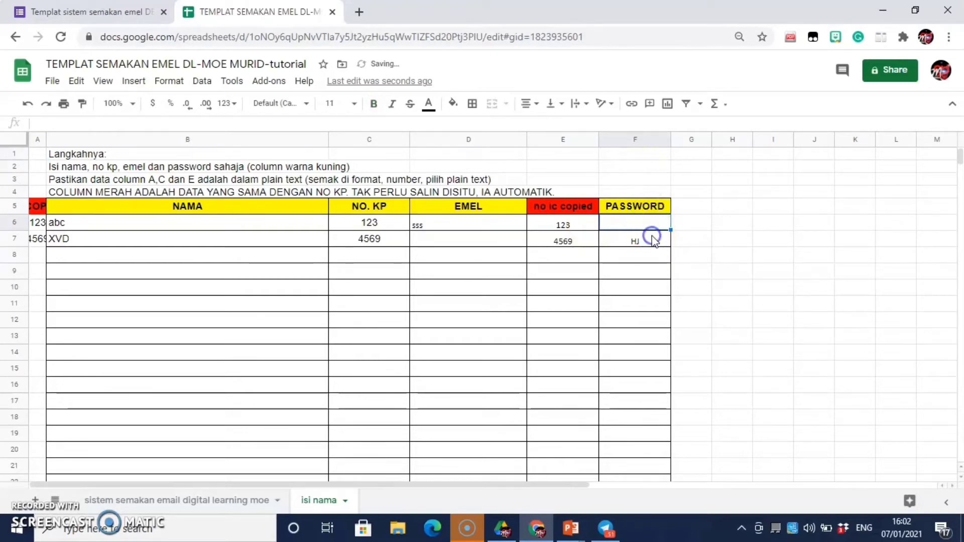
{"action": "left_click", "coordinate": [653, 240]}
{"action": "key", "text": "Delete"}
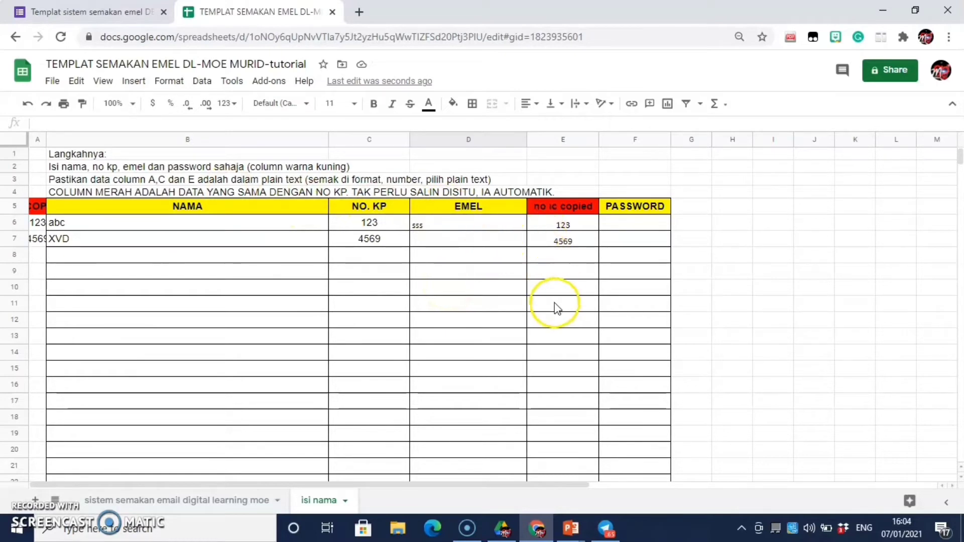
{"action": "scroll", "coordinate": [555, 307], "scroll_direction": "down", "scroll_amount": 1}
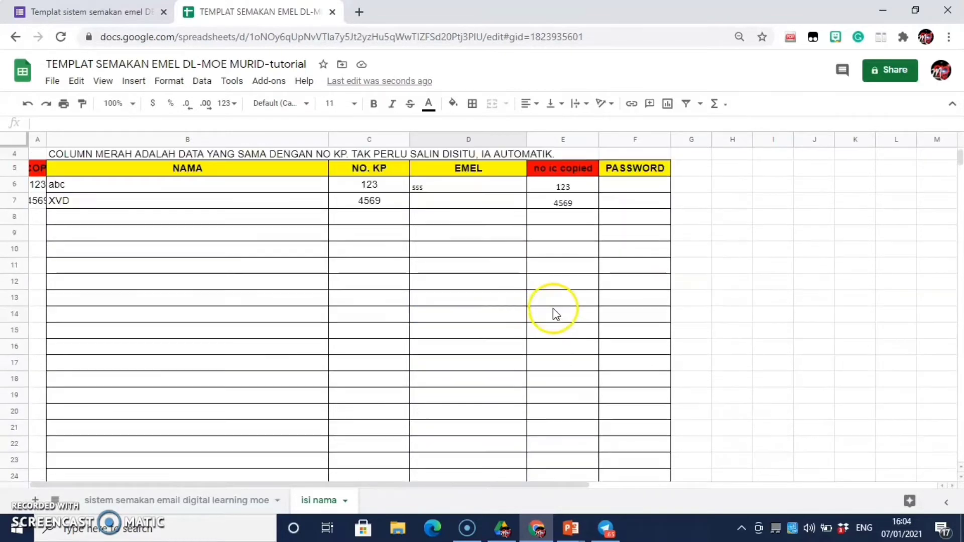
Step: Hide column E, the copied IC-number column
{"action": "mouse_move", "coordinate": [553, 140]}
{"action": "left_mouse_down"}
{"action": "mouse_move", "coordinate": [549, 266]}
{"action": "mouse_move", "coordinate": [553, 150]}
{"action": "left_mouse_up"}
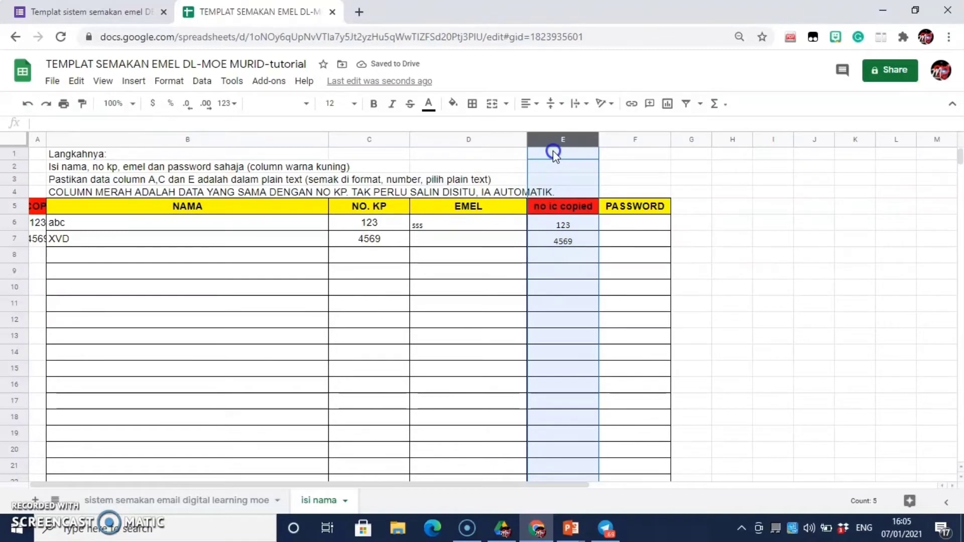
{"action": "right_click", "coordinate": [551, 140]}
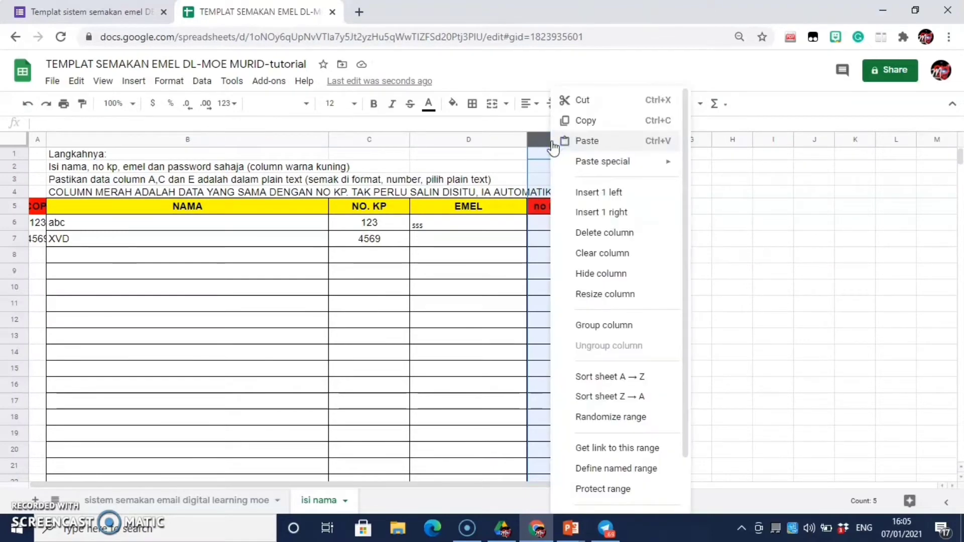
{"action": "left_click", "coordinate": [600, 274]}
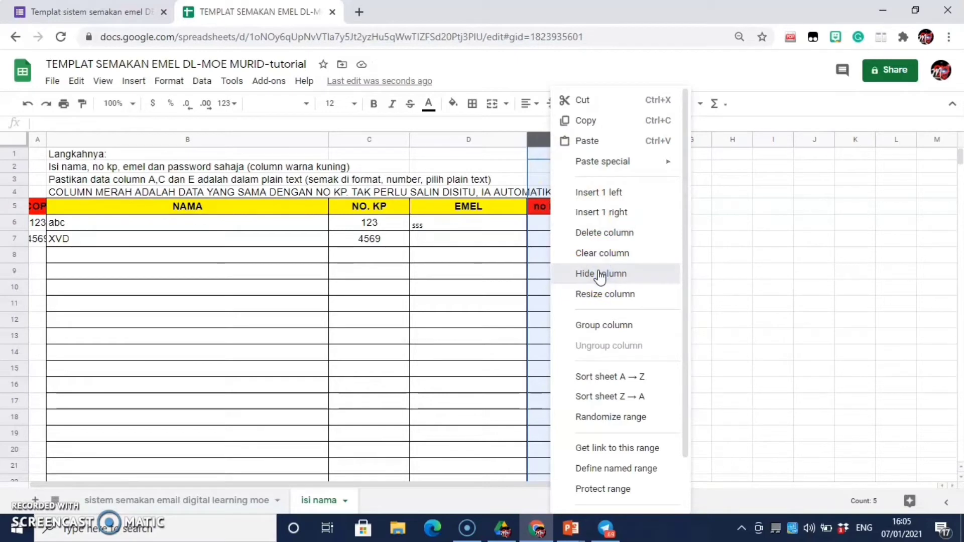
{"action": "left_click", "coordinate": [598, 271]}
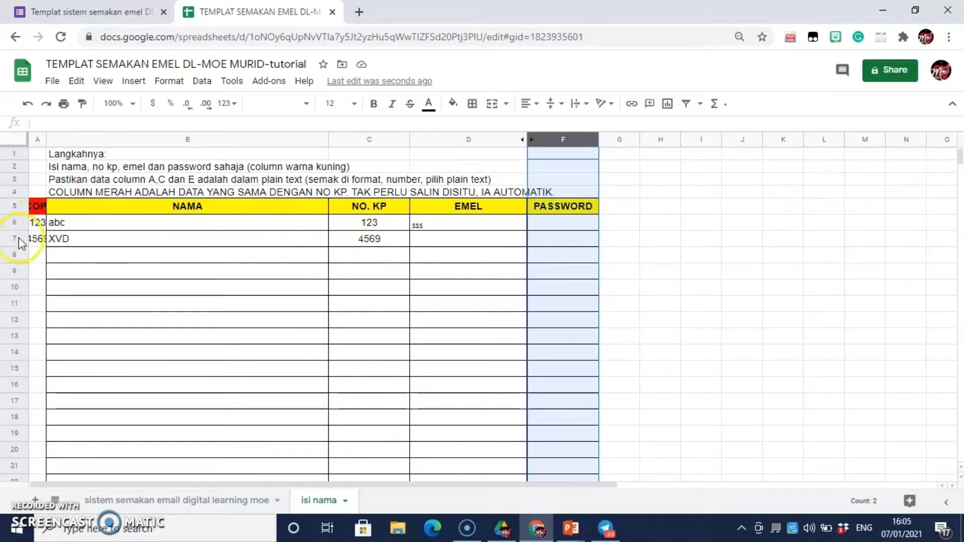
Step: Hide column A so the student table begins at NAMA
{"action": "left_click", "coordinate": [36, 139]}
{"action": "right_click", "coordinate": [36, 139]}
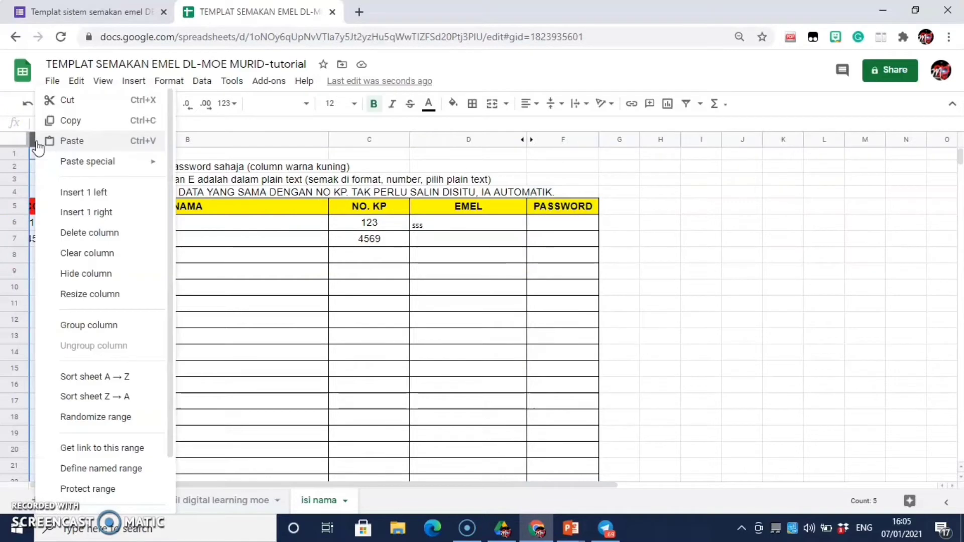
{"action": "left_click", "coordinate": [64, 276]}
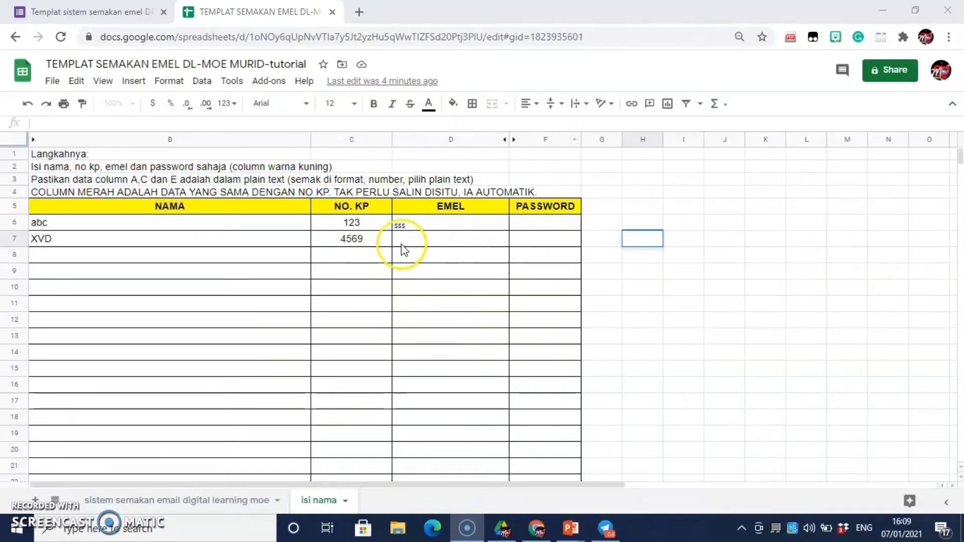
Step: Enter the test formula =C7 in H7 to echo the NO. KP value
{"action": "left_click", "coordinate": [634, 239]}
{"action": "type", "text": "="}
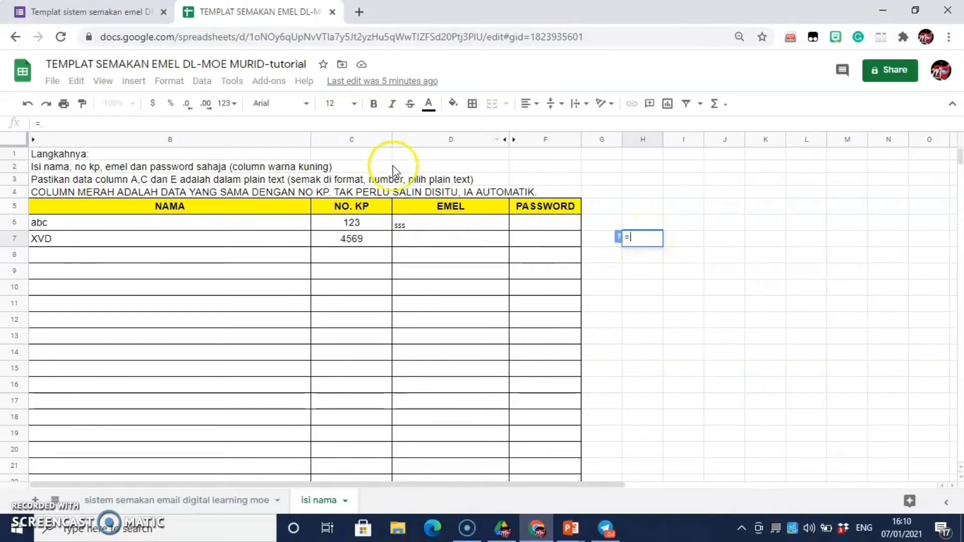
{"action": "left_click", "coordinate": [372, 240]}
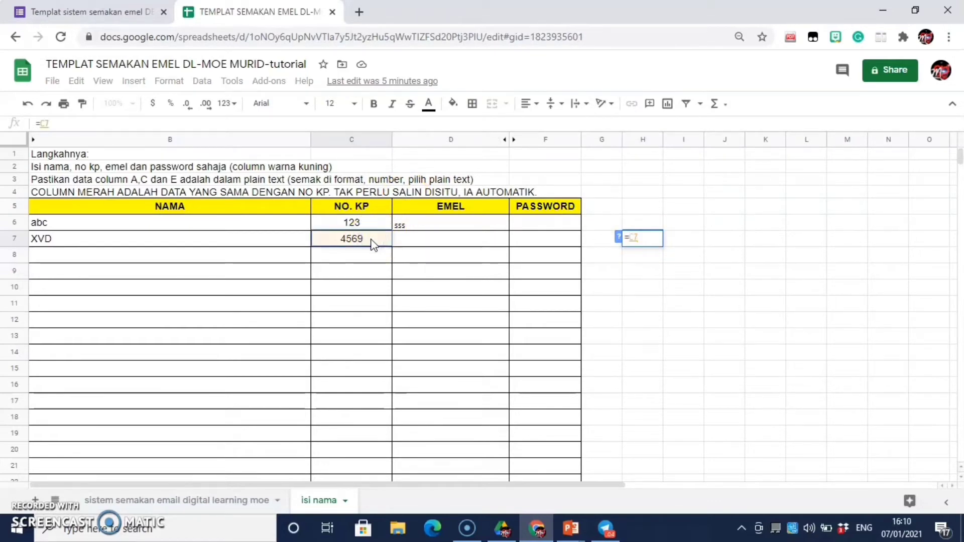
{"action": "key", "text": "Return"}
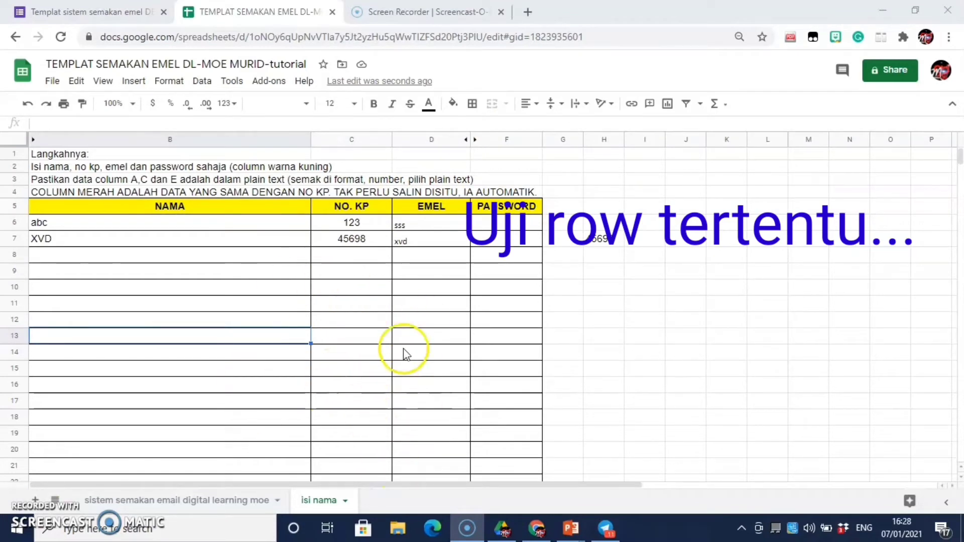
Step: Enter a test IC number in C19 and the student's first name in B19
{"action": "left_click", "coordinate": [341, 350]}
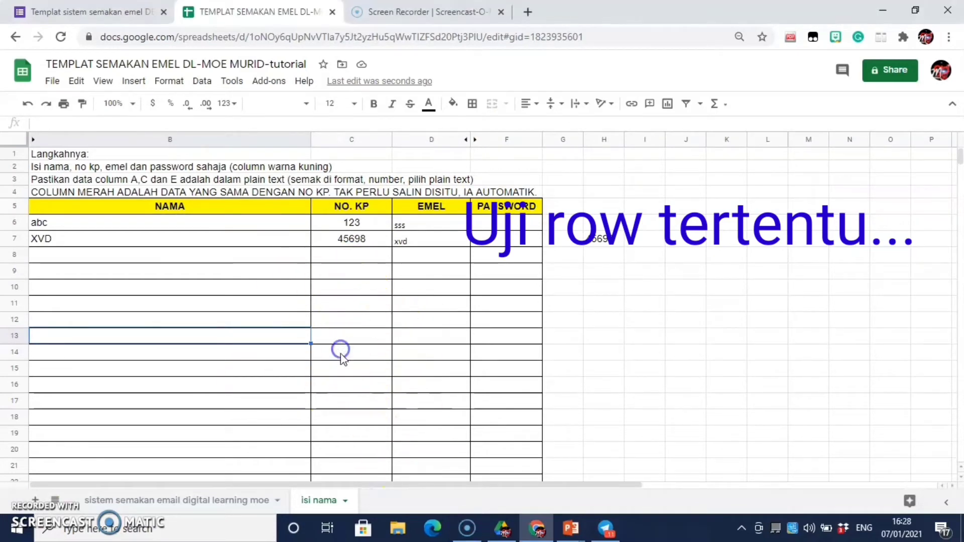
{"action": "left_click", "coordinate": [338, 404]}
{"action": "left_click", "coordinate": [339, 438]}
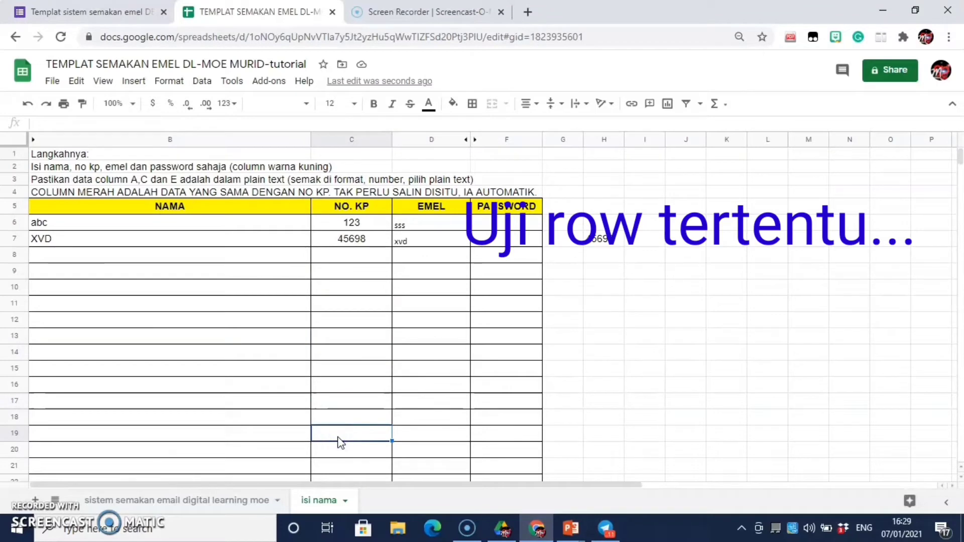
{"action": "type", "text": "1"}
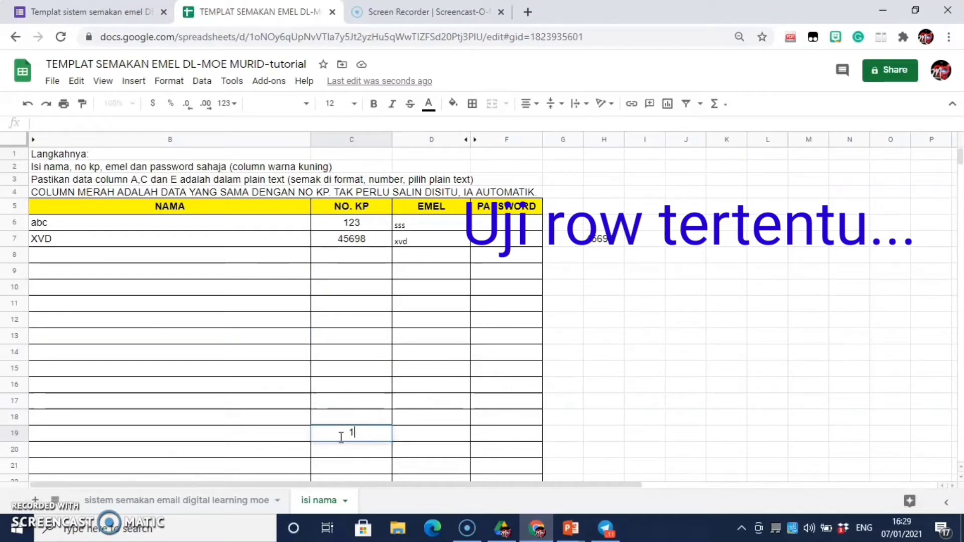
{"action": "type", "text": "011121314"}
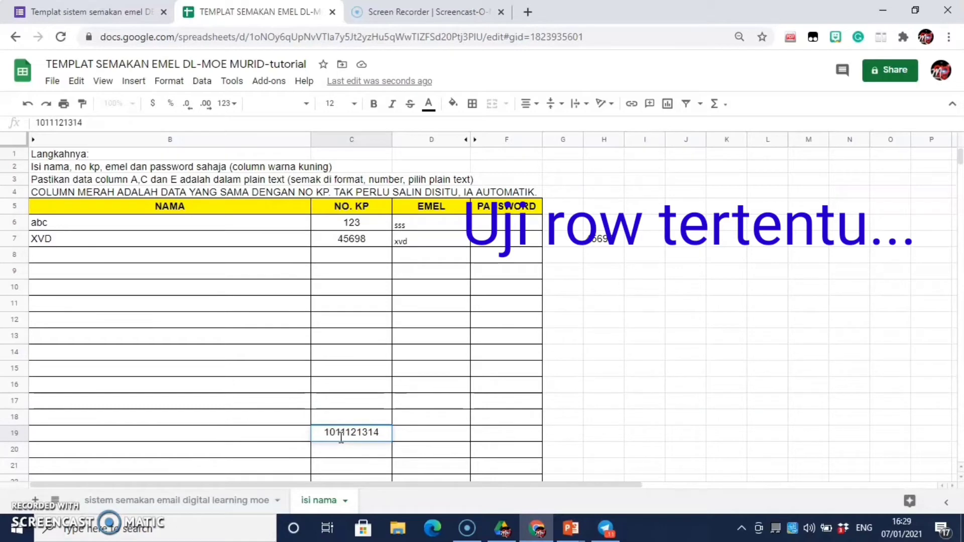
{"action": "left_click", "coordinate": [201, 433]}
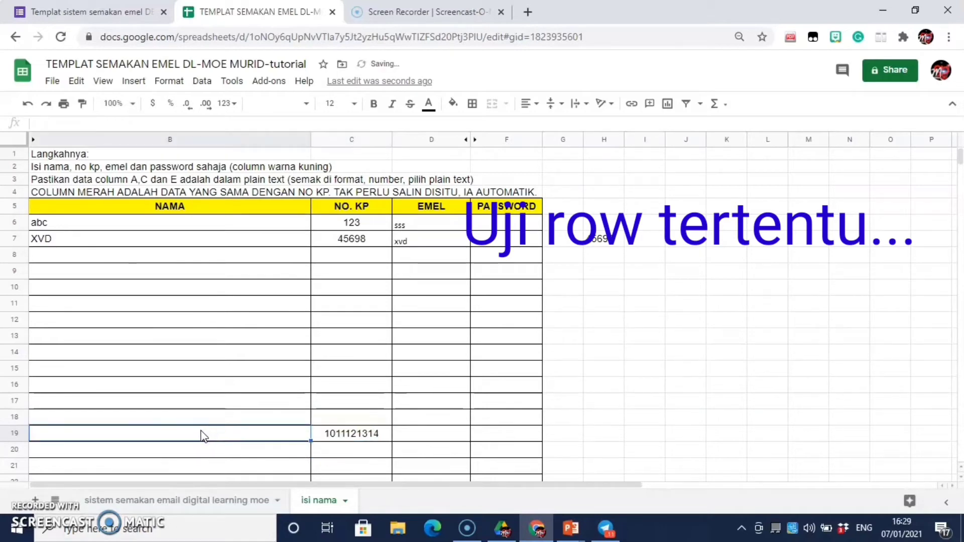
{"action": "type", "text": "siti"}
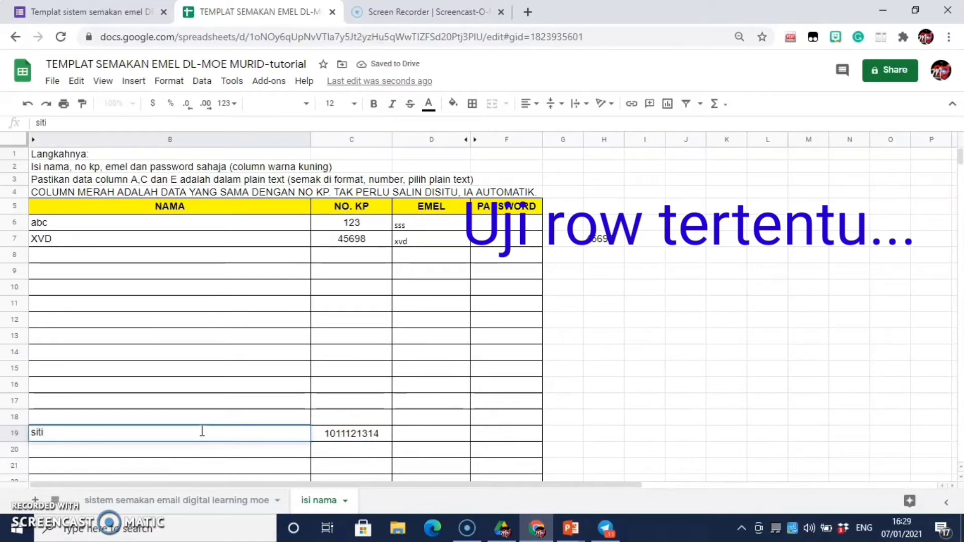
{"action": "left_click", "coordinate": [420, 437]}
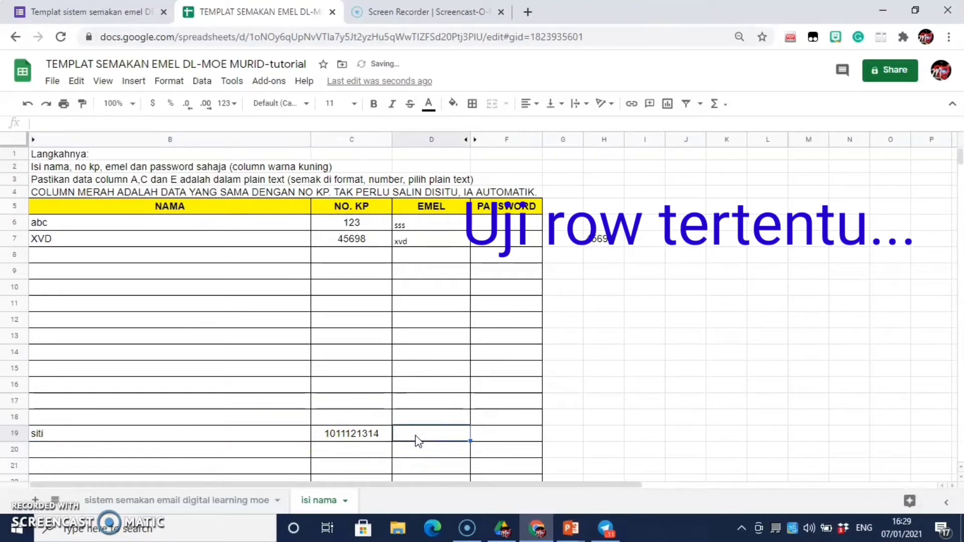
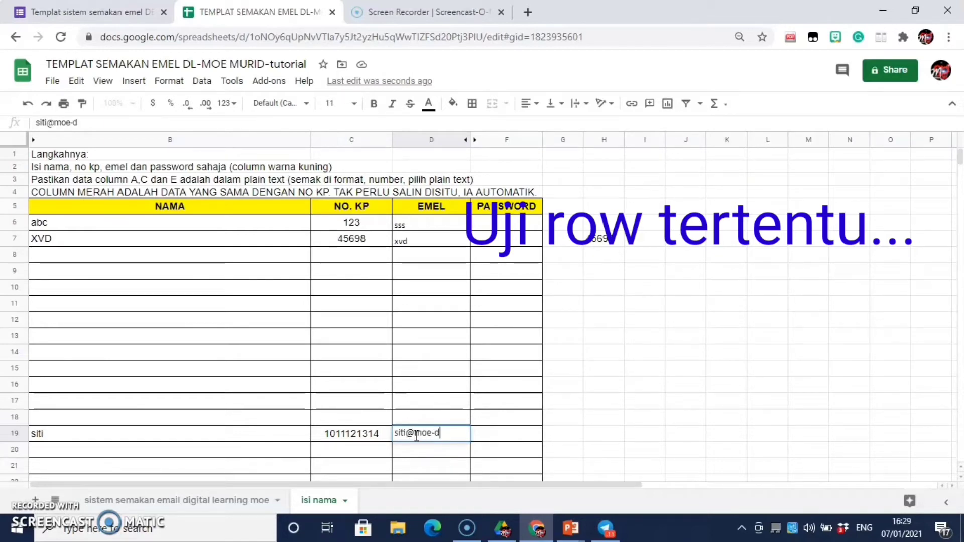
{"action": "left_click", "coordinate": [423, 437]}
{"action": "left_click", "coordinate": [498, 422]}
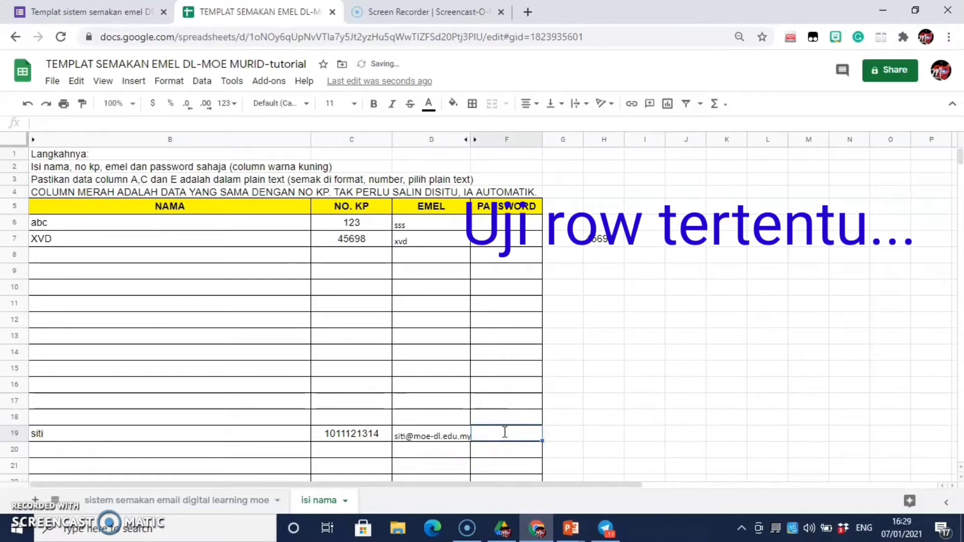
{"action": "type", "text": "123"}
{"action": "left_click", "coordinate": [209, 433]}
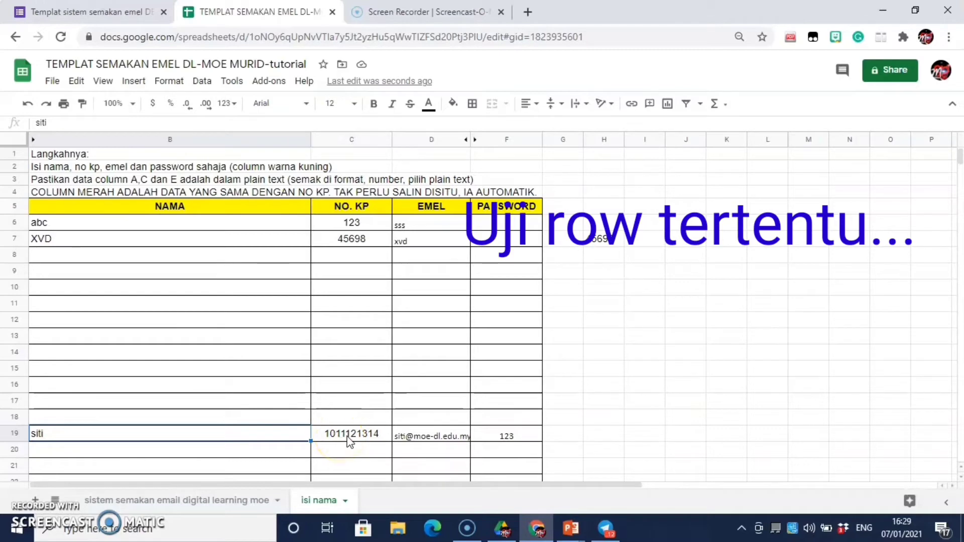
Step: On the email-check sheet, enter the test IC number in NO IC MURID to run the lookup
{"action": "left_click", "coordinate": [207, 495]}
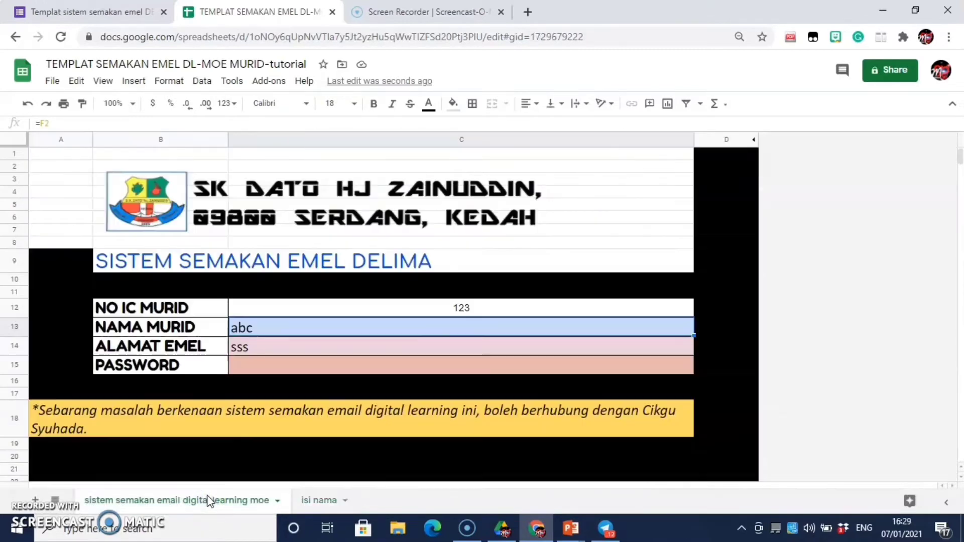
{"action": "left_click", "coordinate": [437, 309]}
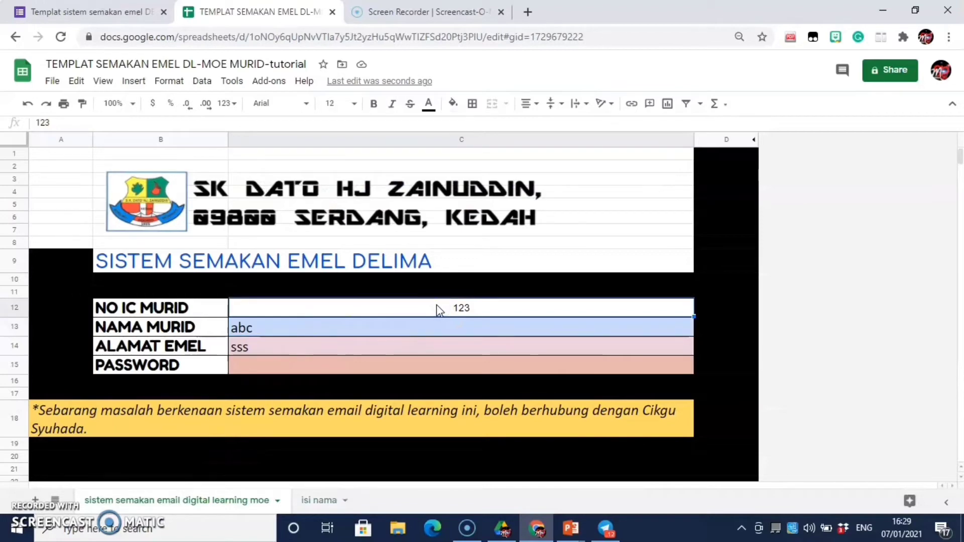
{"action": "type", "text": "10111"}
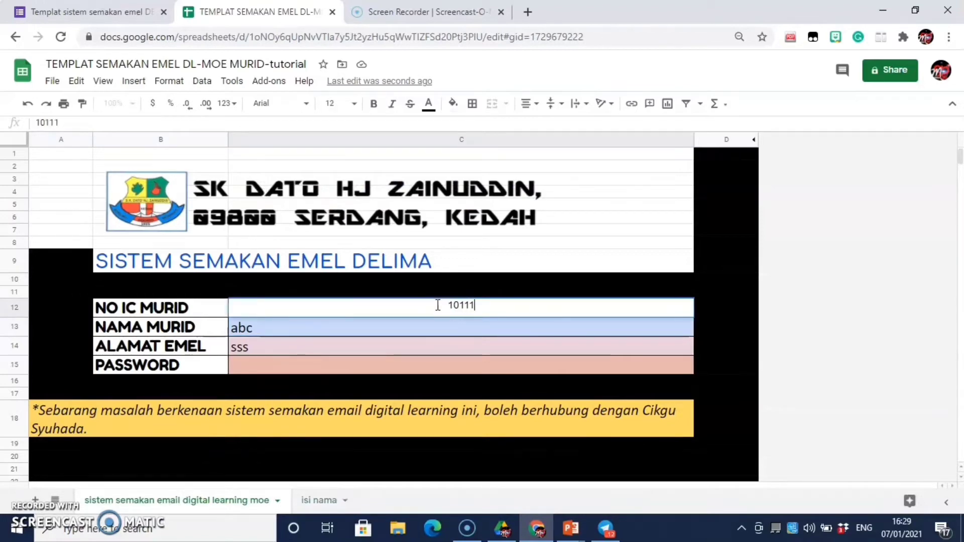
{"action": "type", "text": "21314"}
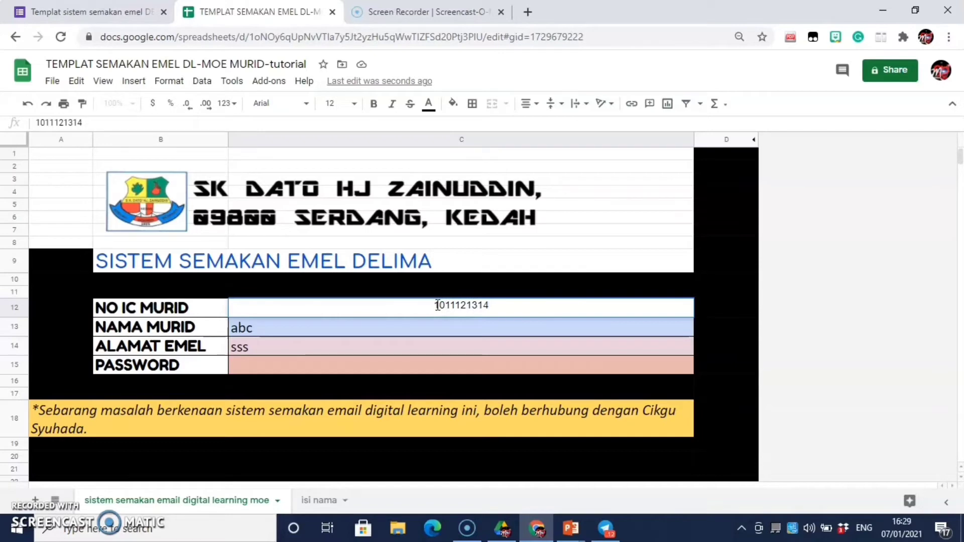
{"action": "key", "text": "Return"}
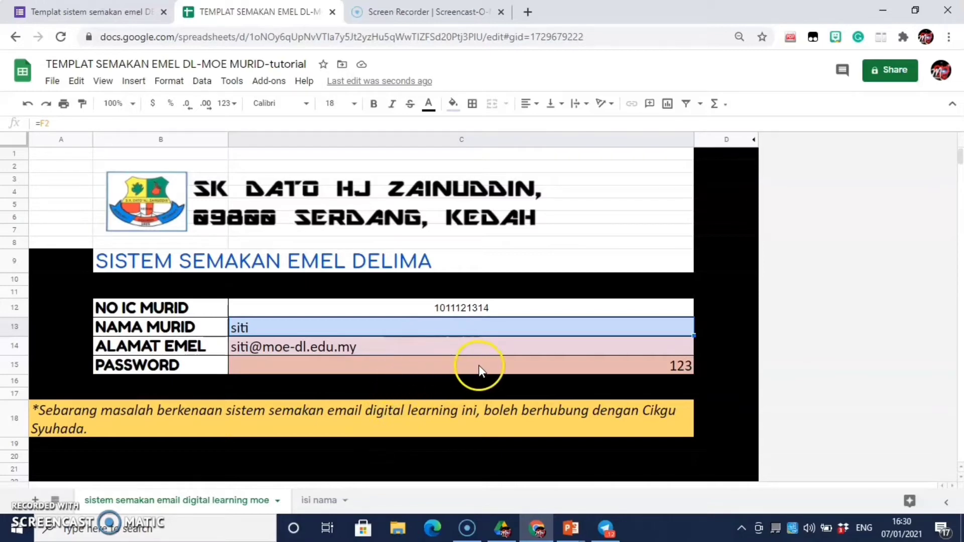
Step: Add the note 'Untuk mendapatkan password emel ini, sila berhubung dengan guru kelas.' in A19, merged across and filled cyan
{"action": "left_click", "coordinate": [140, 420]}
{"action": "left_click", "coordinate": [94, 444]}
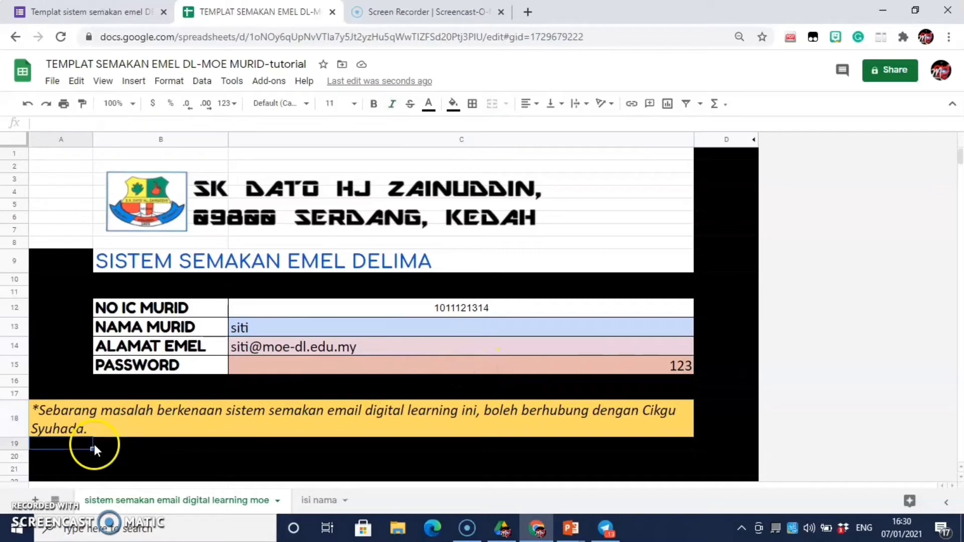
{"action": "type", "text": "Untuk mendapatkan"}
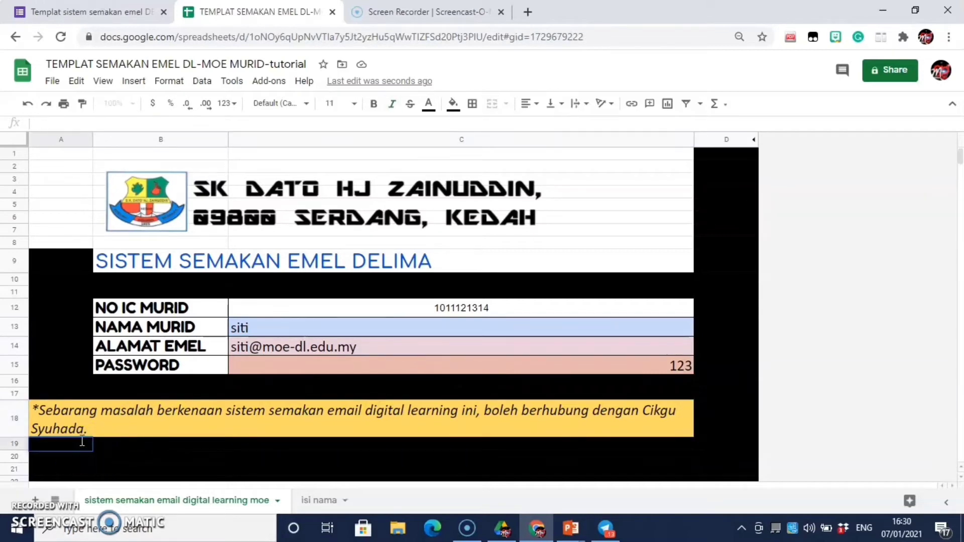
{"action": "type", "text": " password emel ini, sila berhubung dengan guru kelas."}
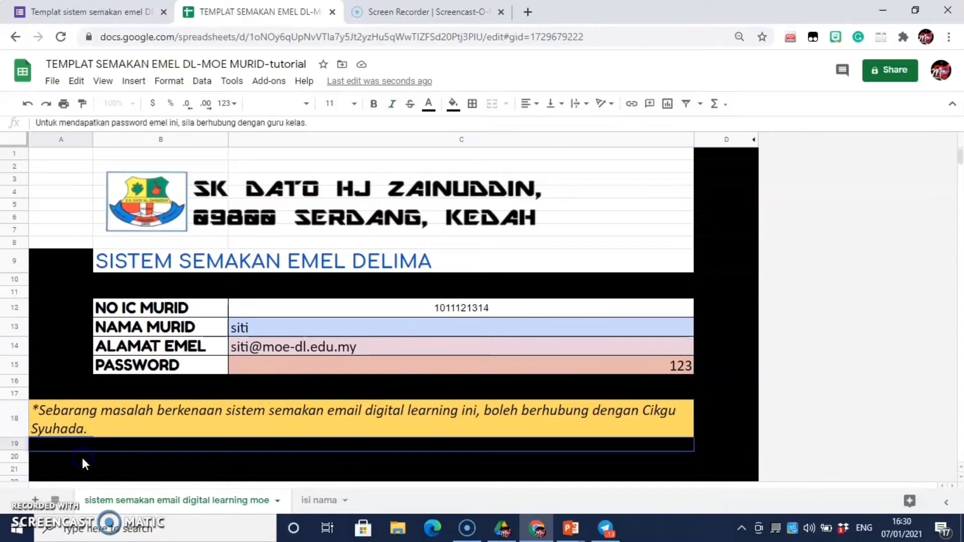
{"action": "key", "text": "Return"}
{"action": "key", "text": "shift+Right"}
{"action": "key", "text": "shift+Right"}
{"action": "left_click", "coordinate": [492, 103]}
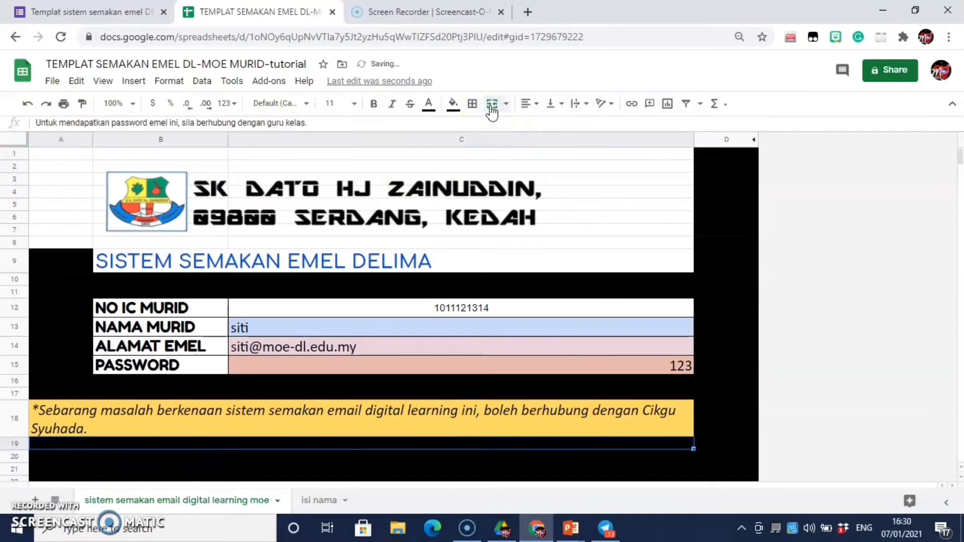
{"action": "left_click", "coordinate": [453, 103]}
{"action": "left_click", "coordinate": [525, 159]}
{"action": "left_click", "coordinate": [728, 420]}
{"action": "left_click", "coordinate": [808, 425]}
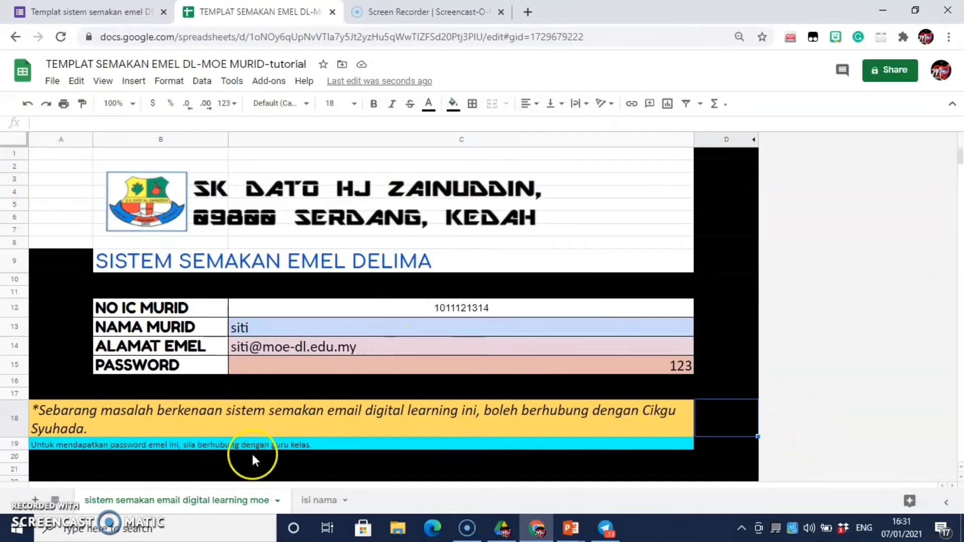
Step: Scroll the isi nama list and inspect the cells of the green TAHUN 2 band in row 82
{"action": "scroll", "coordinate": [253, 455], "scroll_direction": "down", "scroll_amount": 1}
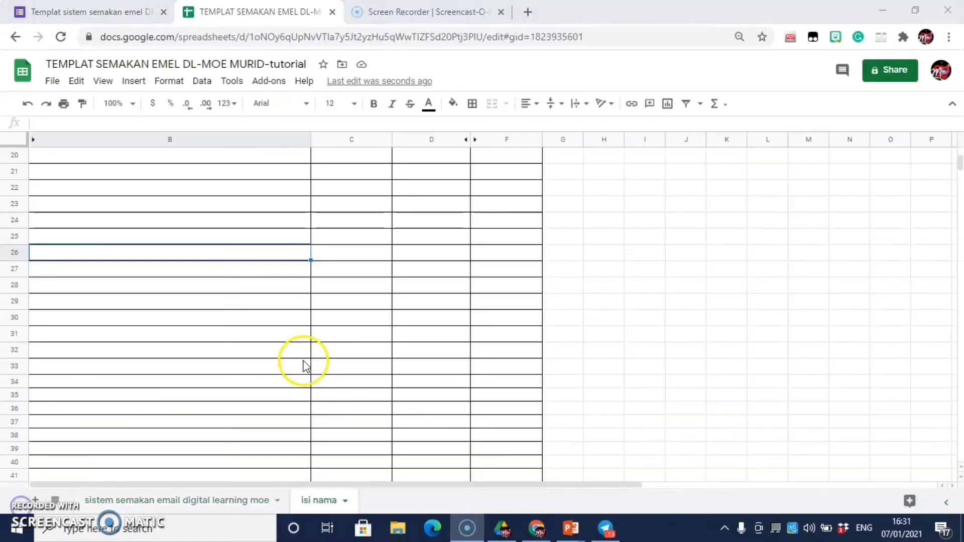
{"action": "scroll", "coordinate": [298, 352], "scroll_direction": "down", "scroll_amount": 3}
{"action": "scroll", "coordinate": [297, 356], "scroll_direction": "down", "scroll_amount": 5}
{"action": "scroll", "coordinate": [297, 358], "scroll_direction": "down", "scroll_amount": 5}
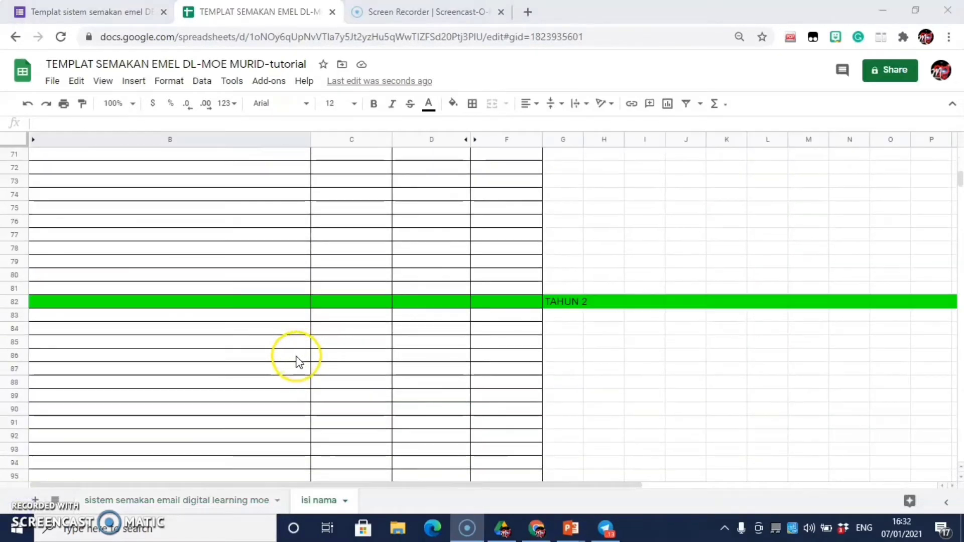
{"action": "scroll", "coordinate": [300, 363], "scroll_direction": "up", "scroll_amount": 5}
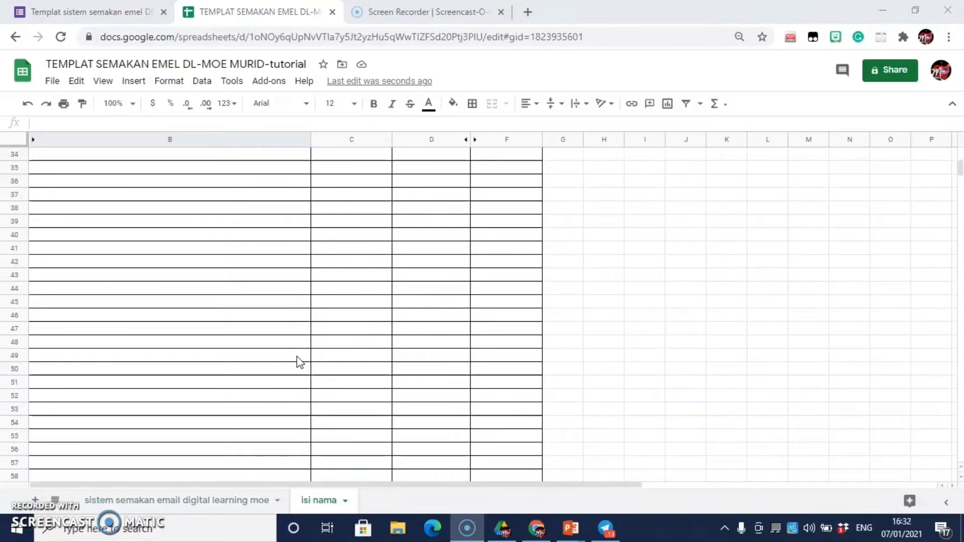
{"action": "scroll", "coordinate": [300, 362], "scroll_direction": "up", "scroll_amount": 8}
{"action": "scroll", "coordinate": [300, 362], "scroll_direction": "up", "scroll_amount": 5}
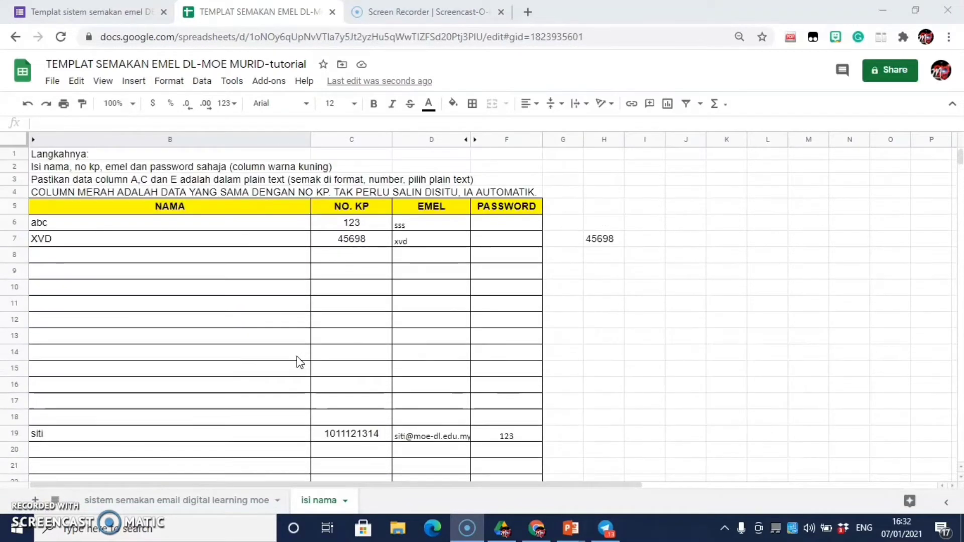
{"action": "scroll", "coordinate": [300, 362], "scroll_direction": "down", "scroll_amount": 14}
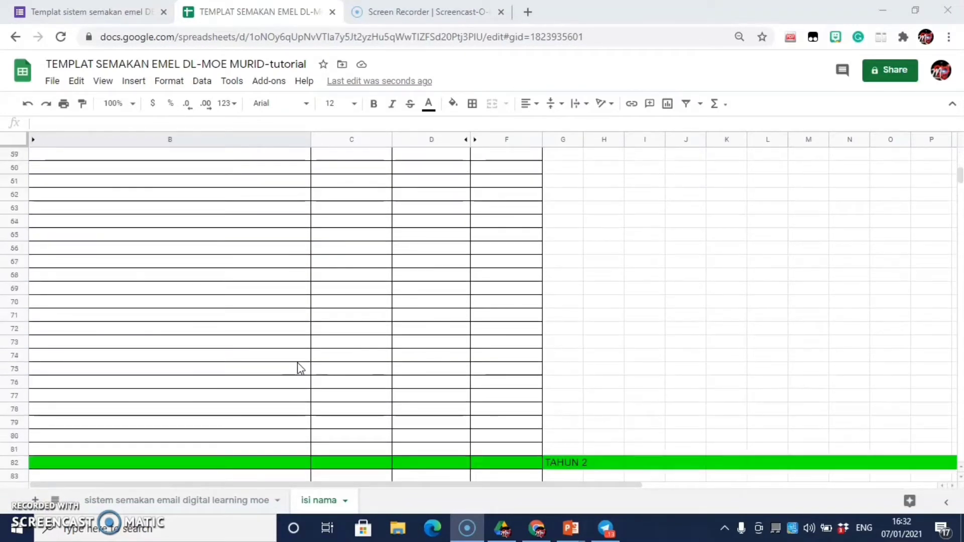
{"action": "scroll", "coordinate": [300, 369], "scroll_direction": "down", "scroll_amount": 4}
{"action": "left_click", "coordinate": [292, 261]}
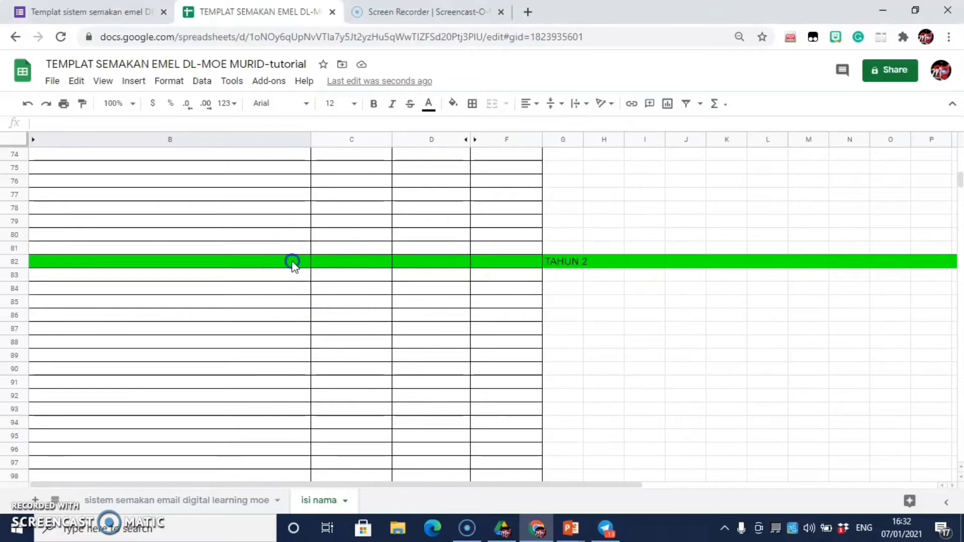
{"action": "left_click", "coordinate": [345, 258]}
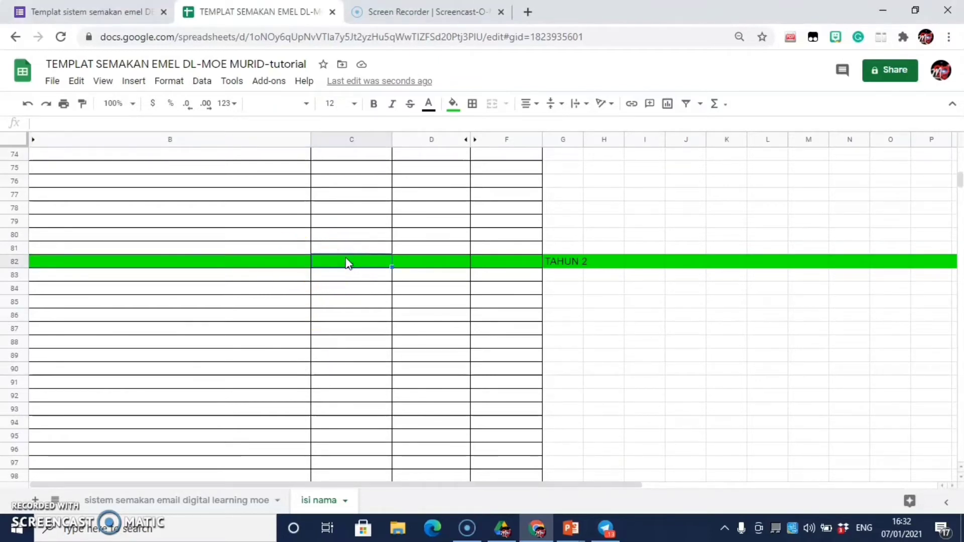
{"action": "left_click", "coordinate": [424, 266]}
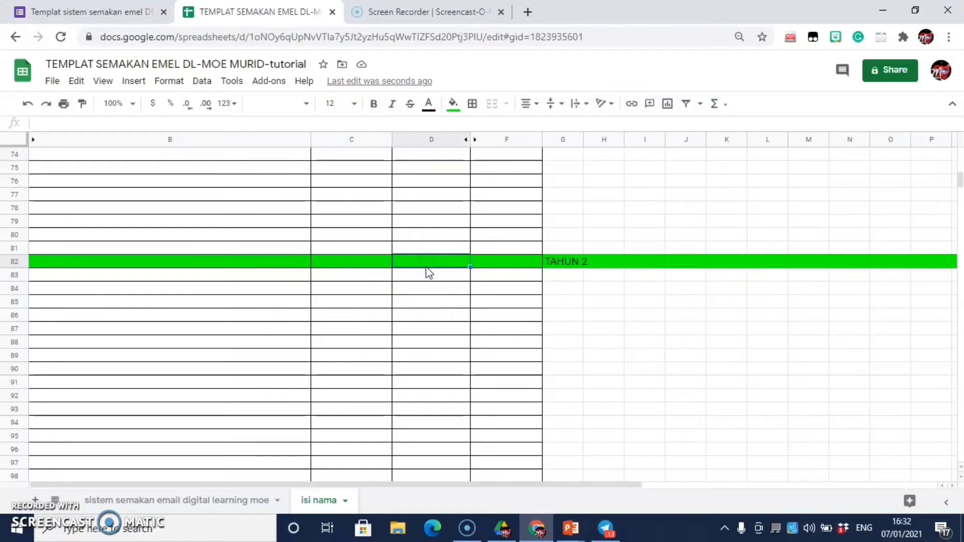
{"action": "left_click", "coordinate": [501, 263]}
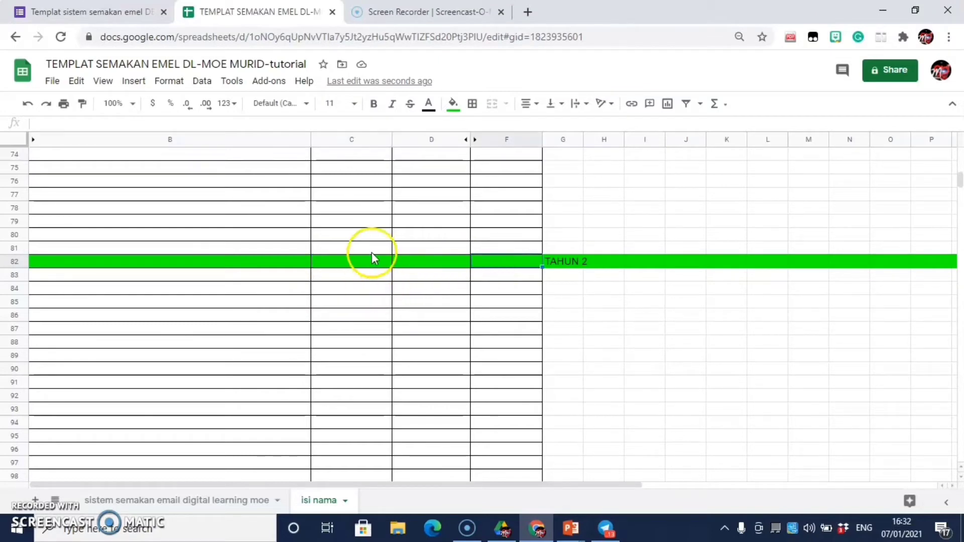
{"action": "scroll", "coordinate": [374, 246], "scroll_direction": "up", "scroll_amount": 1}
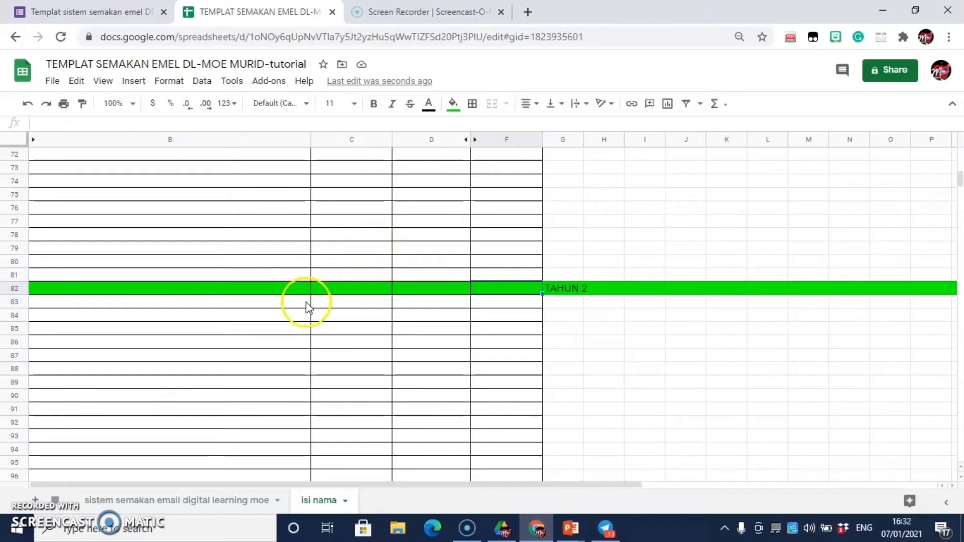
{"action": "left_click", "coordinate": [586, 291]}
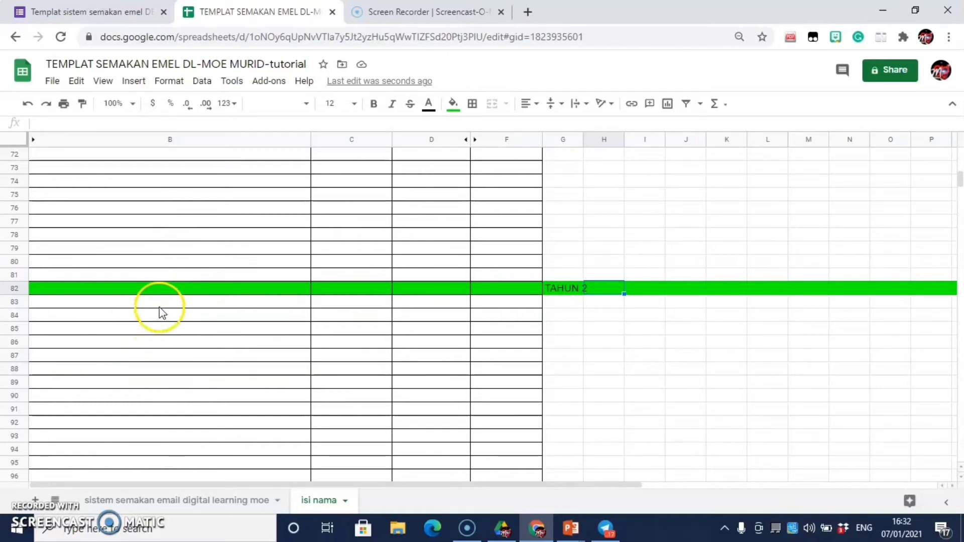
Step: Scroll further down the student list through the later year bands such as TAHUN 3
{"action": "scroll", "coordinate": [193, 320], "scroll_direction": "down", "scroll_amount": 1}
{"action": "scroll", "coordinate": [192, 319], "scroll_direction": "down", "scroll_amount": 15}
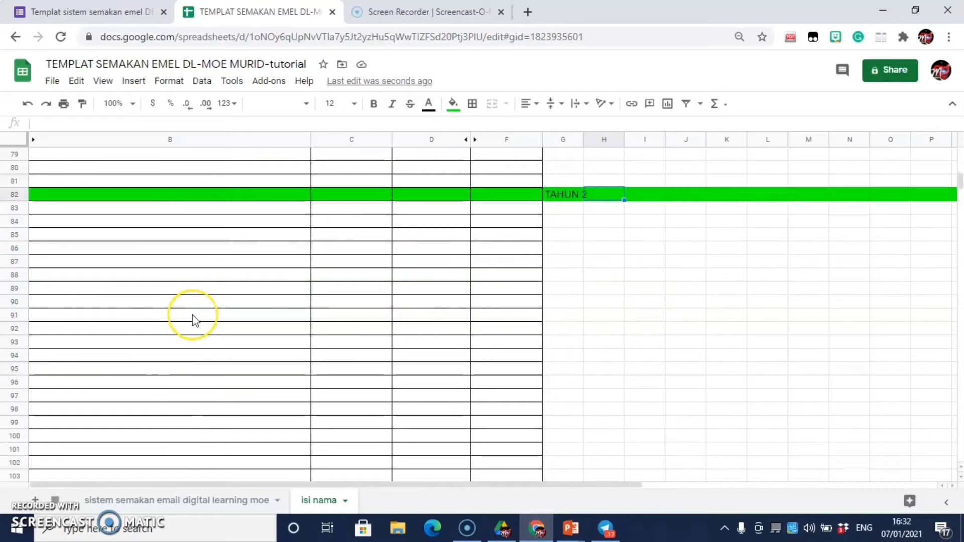
{"action": "scroll", "coordinate": [196, 322], "scroll_direction": "down", "scroll_amount": 20}
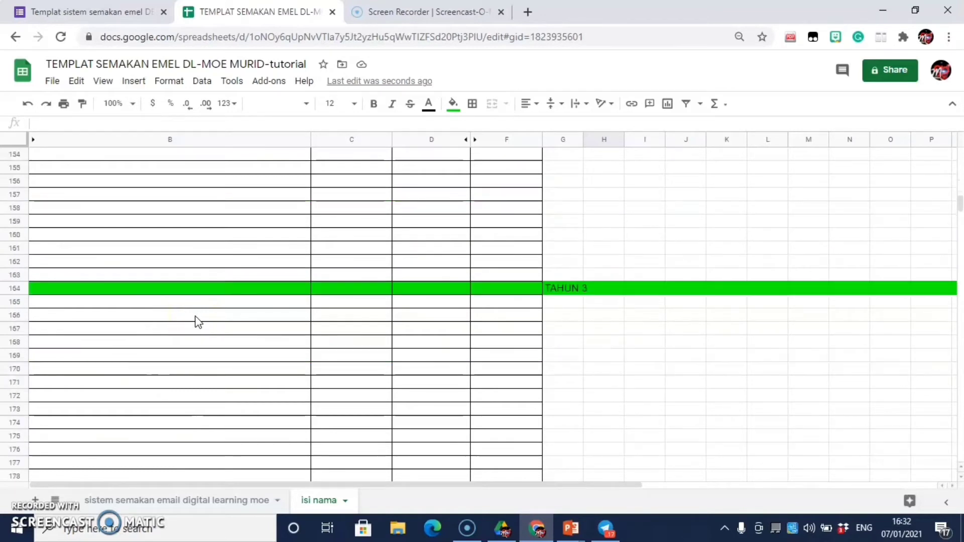
{"action": "scroll", "coordinate": [196, 334], "scroll_direction": "down", "scroll_amount": 20}
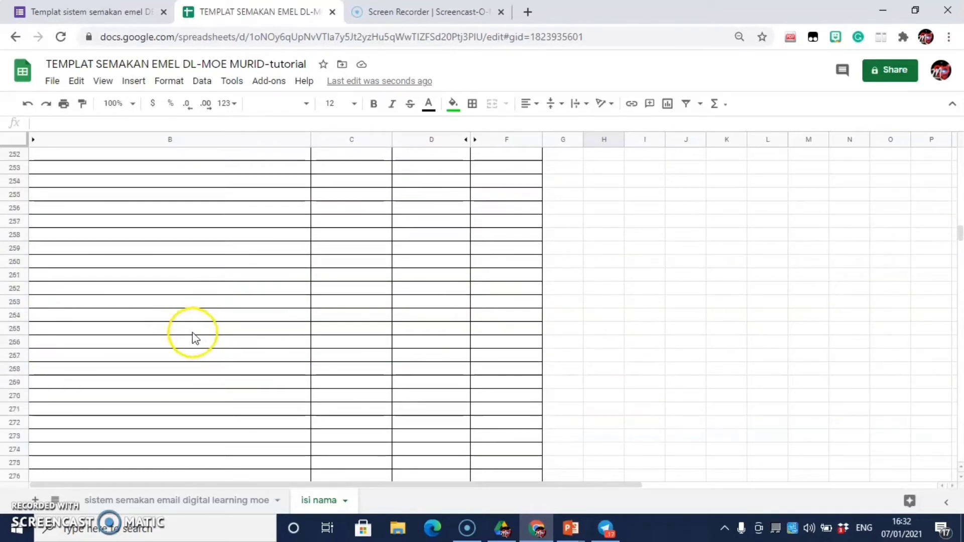
{"action": "scroll", "coordinate": [191, 327], "scroll_direction": "down", "scroll_amount": 16}
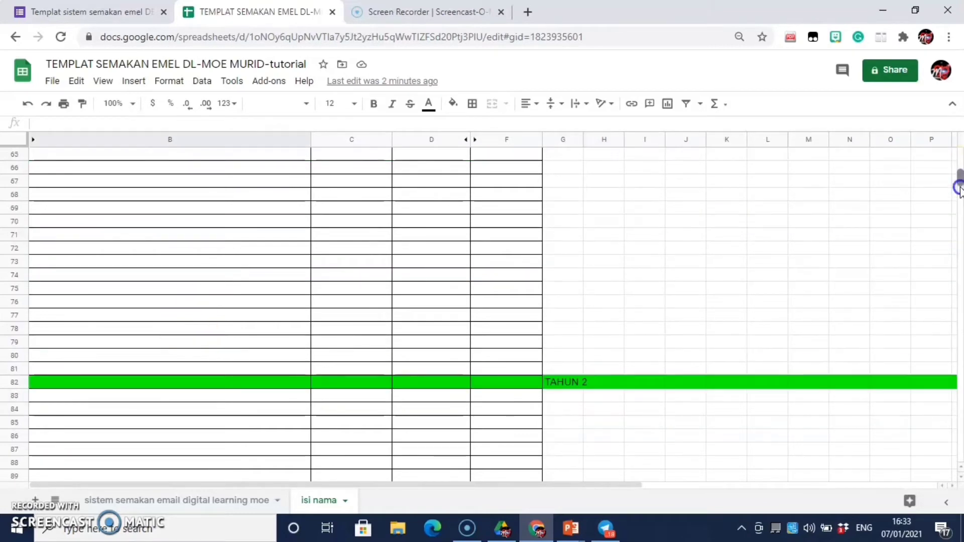
{"action": "left_click_drag", "start_coordinate": [960, 188], "coordinate": [902, 527]}
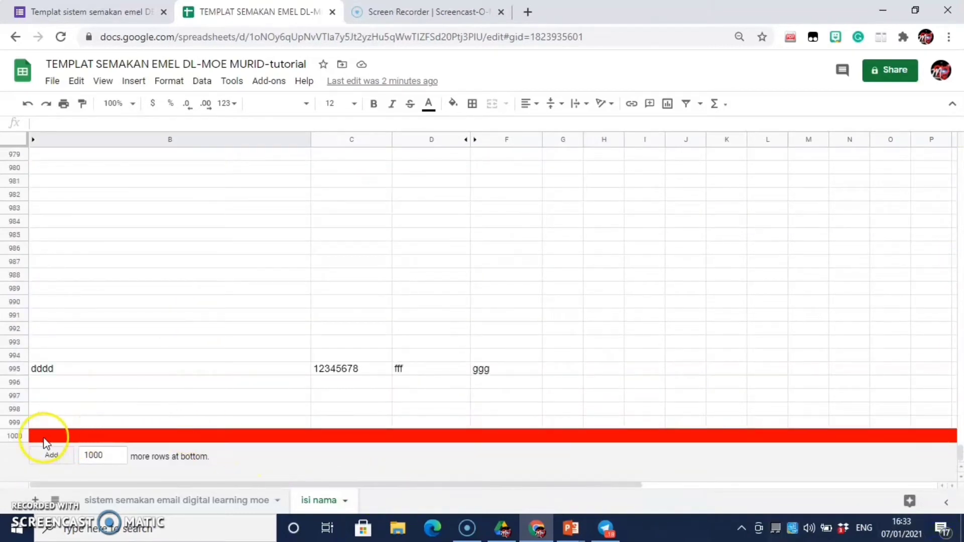
{"action": "left_click", "coordinate": [14, 435]}
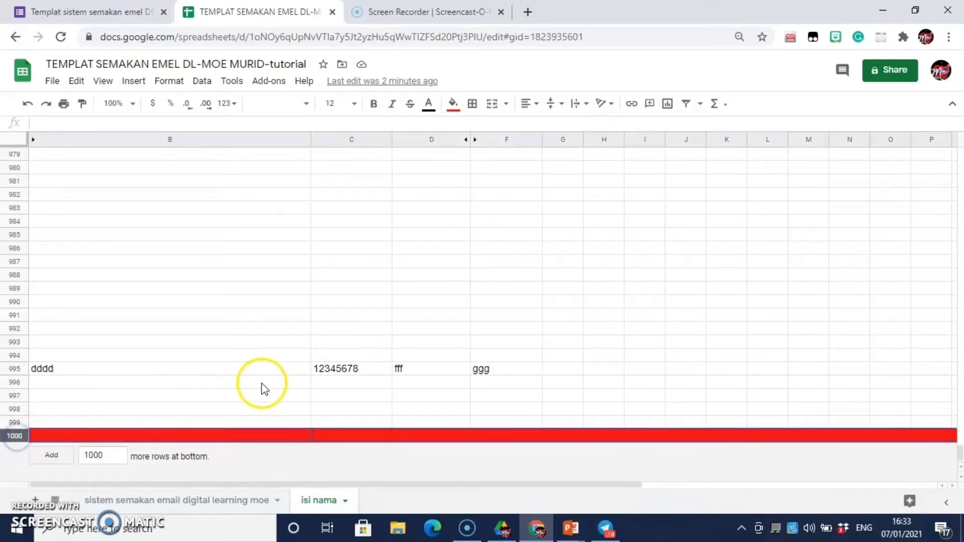
{"action": "left_click", "coordinate": [9, 441]}
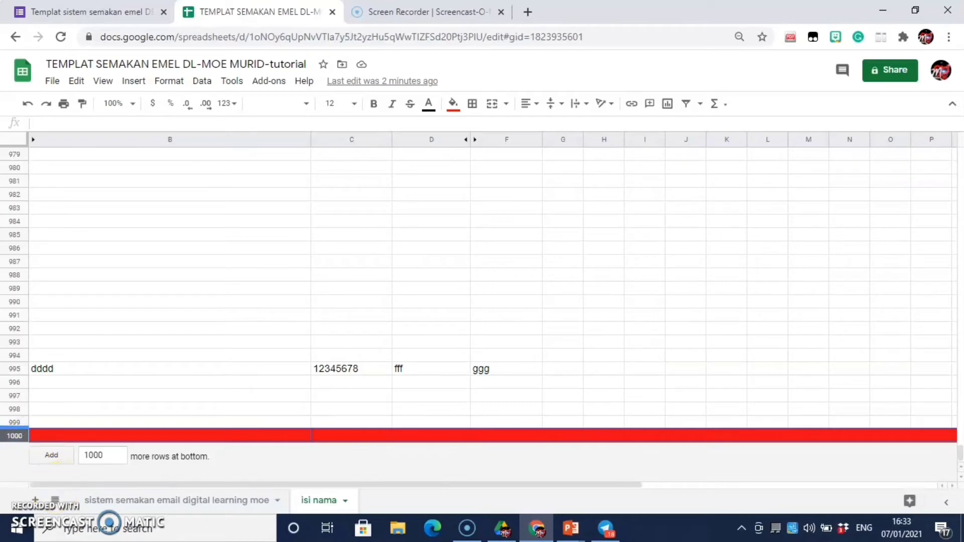
{"action": "scroll", "coordinate": [171, 406], "scroll_direction": "up", "scroll_amount": 8}
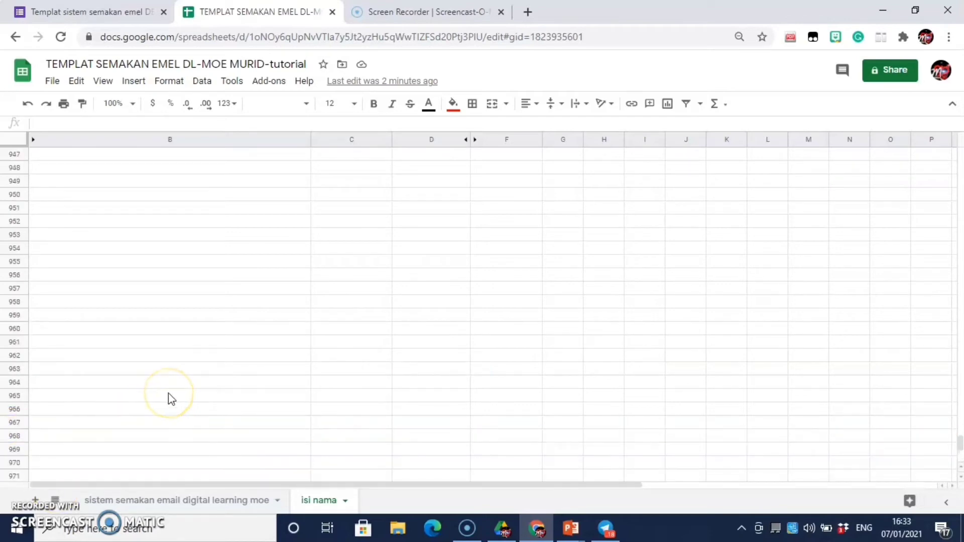
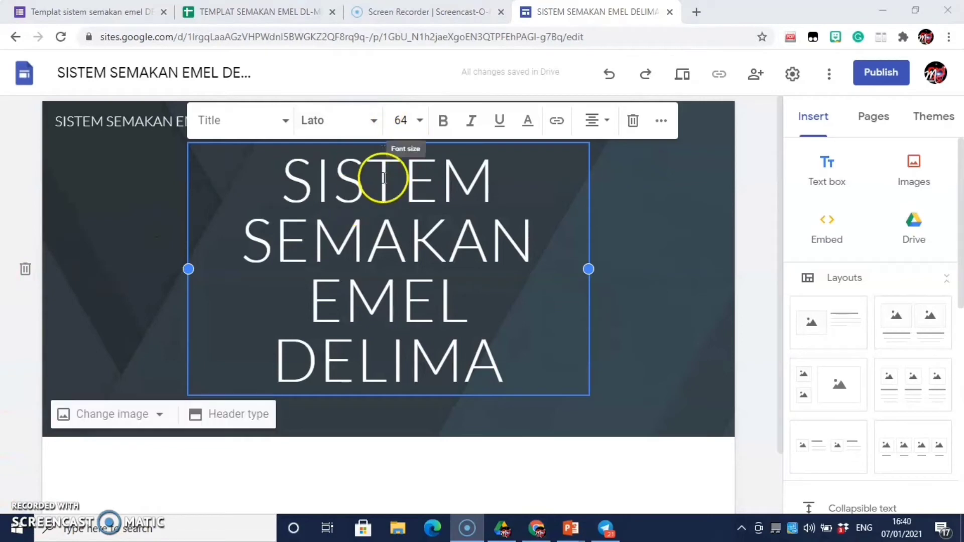
Step: Set the 'SISTEM SEMAKAN EMEL DELIMA' title in Comic Sans MS after trying Fredoka One
{"action": "left_click", "coordinate": [376, 121]}
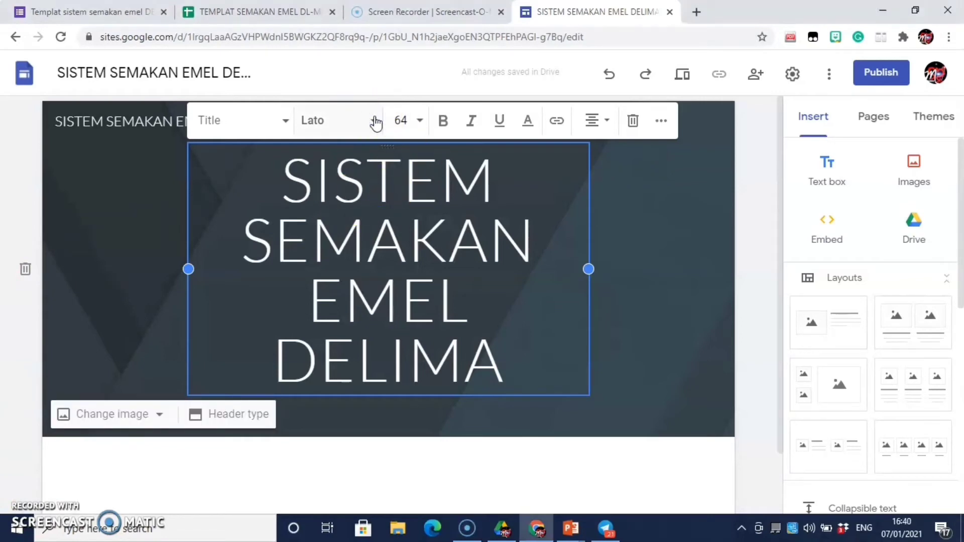
{"action": "left_click", "coordinate": [375, 121]}
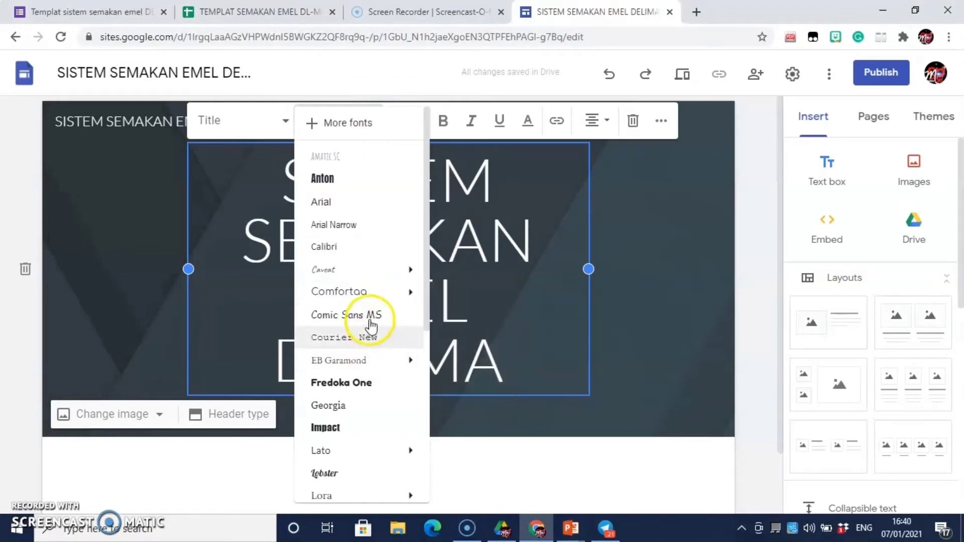
{"action": "left_click", "coordinate": [354, 385]}
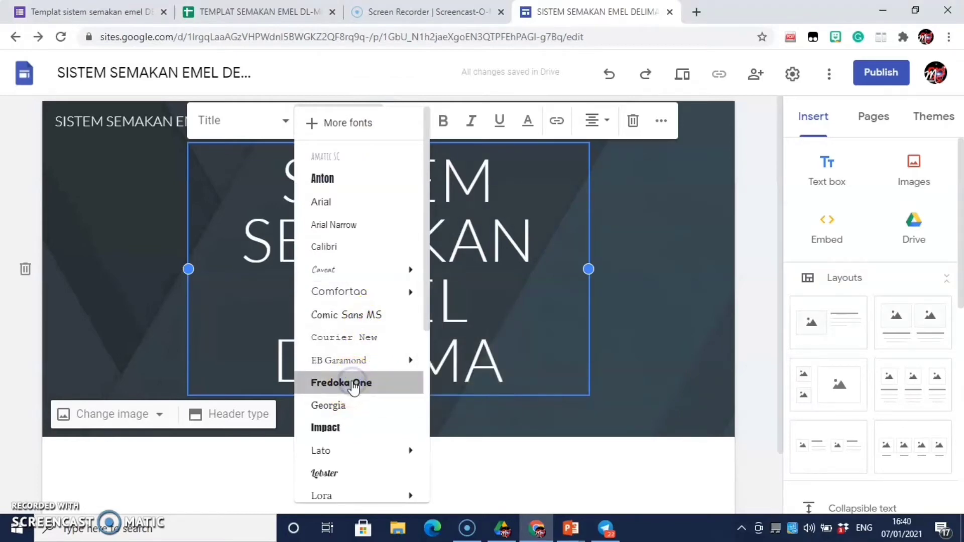
{"action": "left_click_drag", "start_coordinate": [505, 348], "coordinate": [246, 167]}
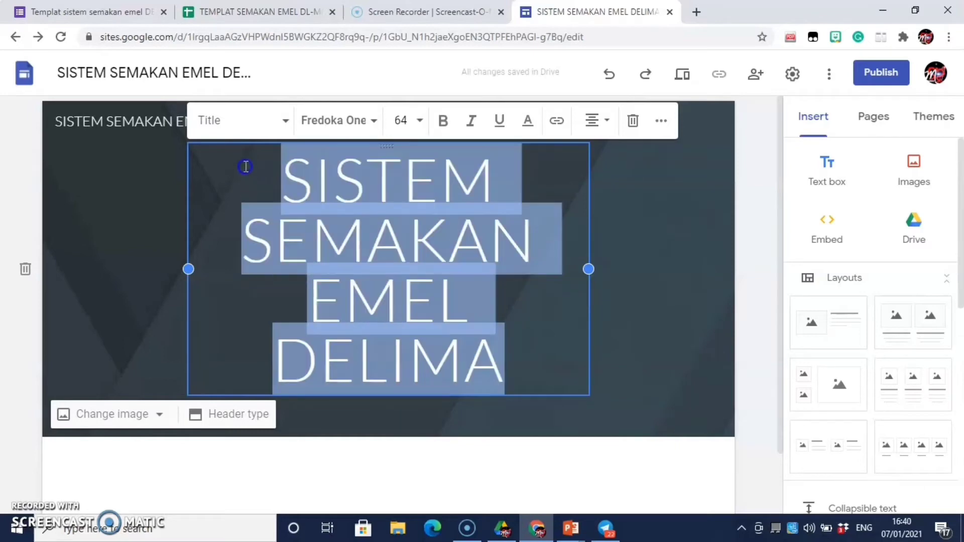
{"action": "left_click", "coordinate": [374, 121]}
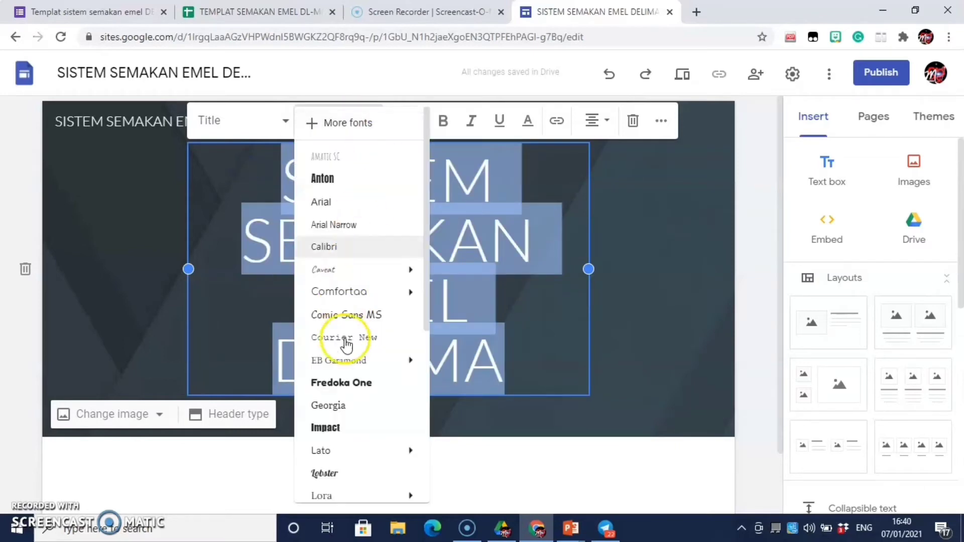
{"action": "left_click", "coordinate": [355, 315]}
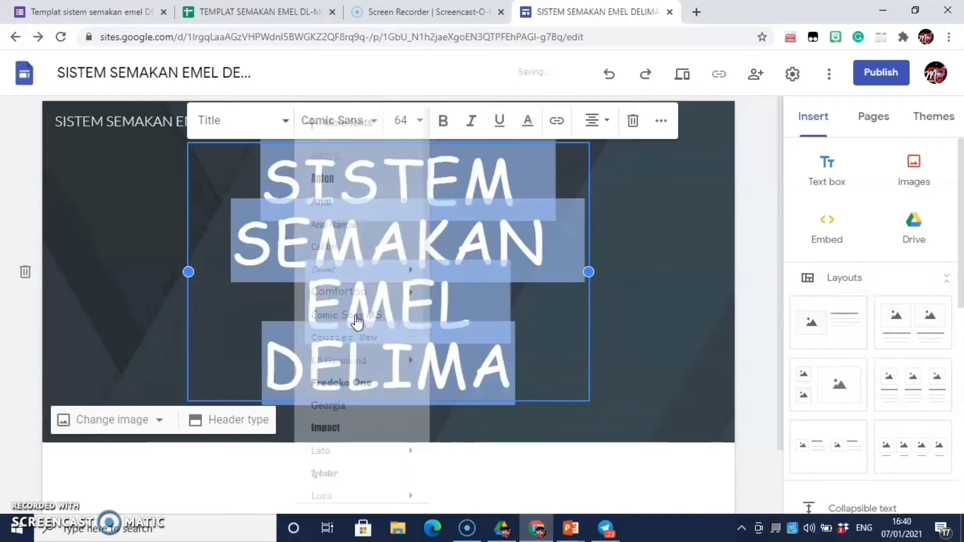
{"action": "left_click", "coordinate": [669, 392]}
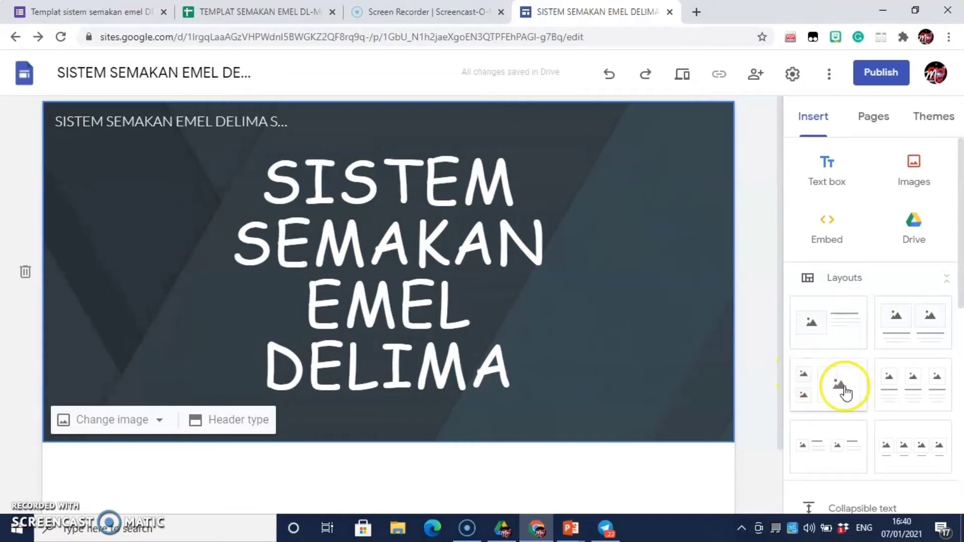
Step: Try the Title only header type, then switch the header to Large banner
{"action": "scroll", "coordinate": [863, 405], "scroll_direction": "down", "scroll_amount": 3}
{"action": "scroll", "coordinate": [865, 405], "scroll_direction": "up", "scroll_amount": 3}
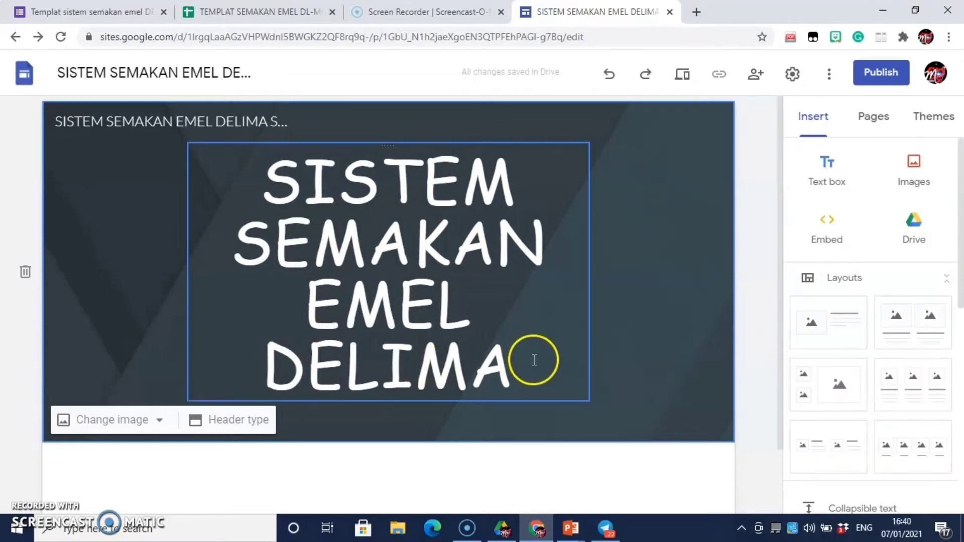
{"action": "left_click", "coordinate": [161, 420]}
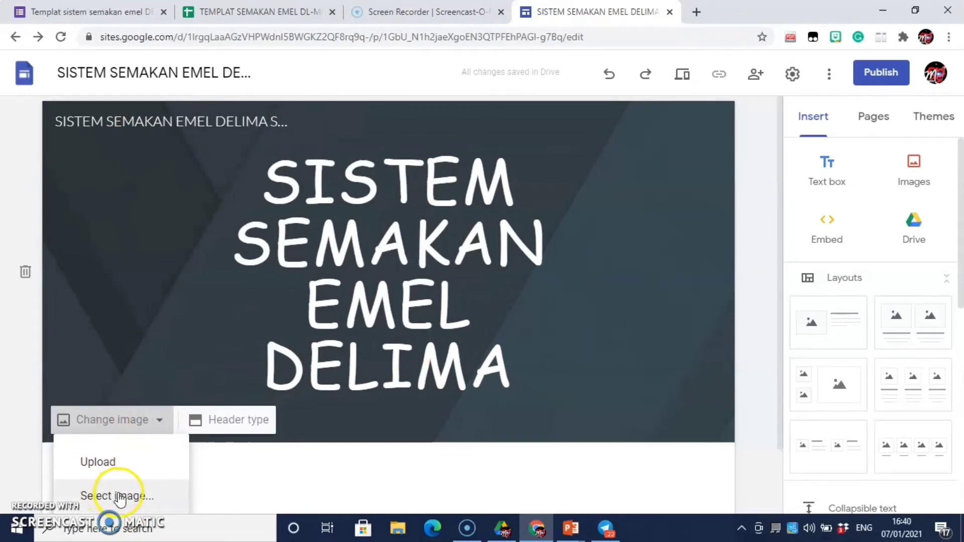
{"action": "left_click", "coordinate": [233, 424]}
{"action": "left_click", "coordinate": [233, 421]}
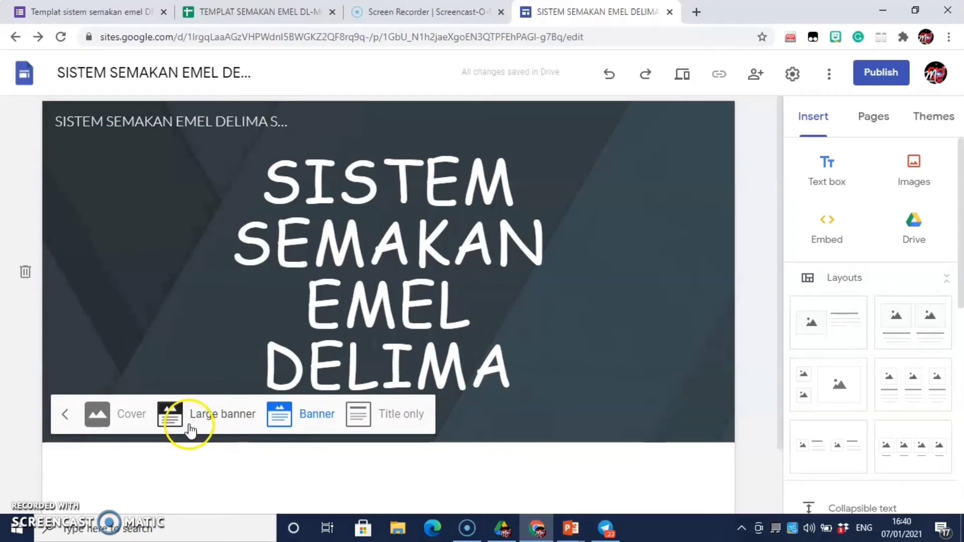
{"action": "left_click", "coordinate": [359, 425]}
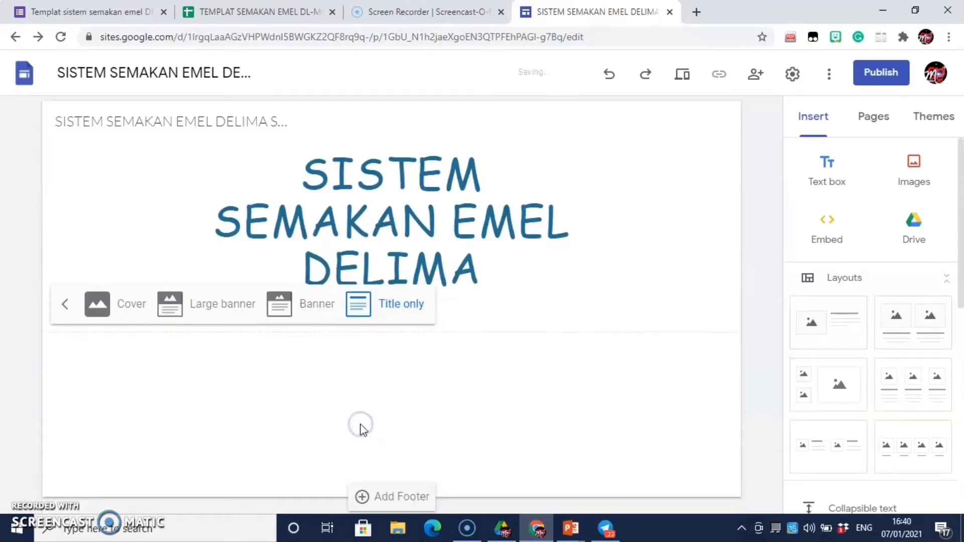
{"action": "left_click", "coordinate": [362, 425]}
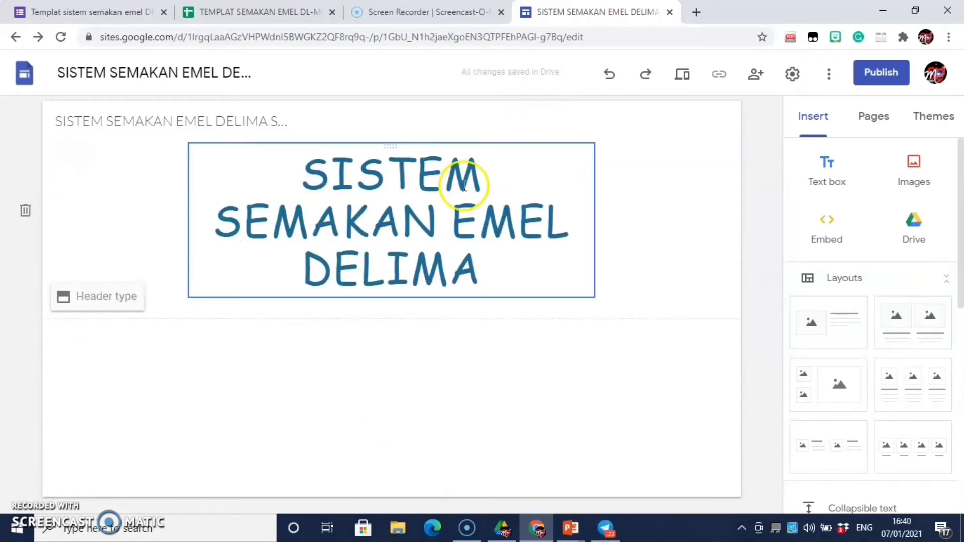
{"action": "left_click", "coordinate": [119, 297]}
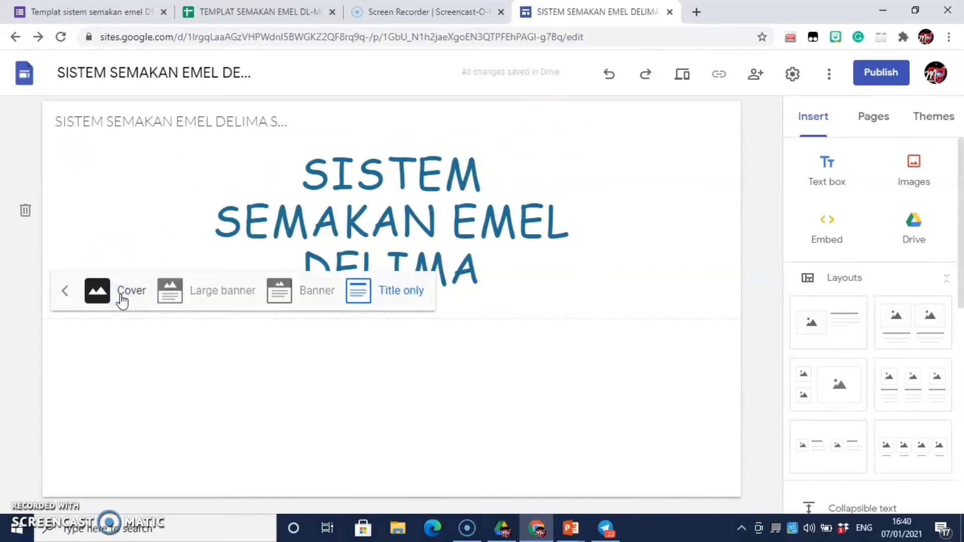
{"action": "left_click", "coordinate": [225, 287]}
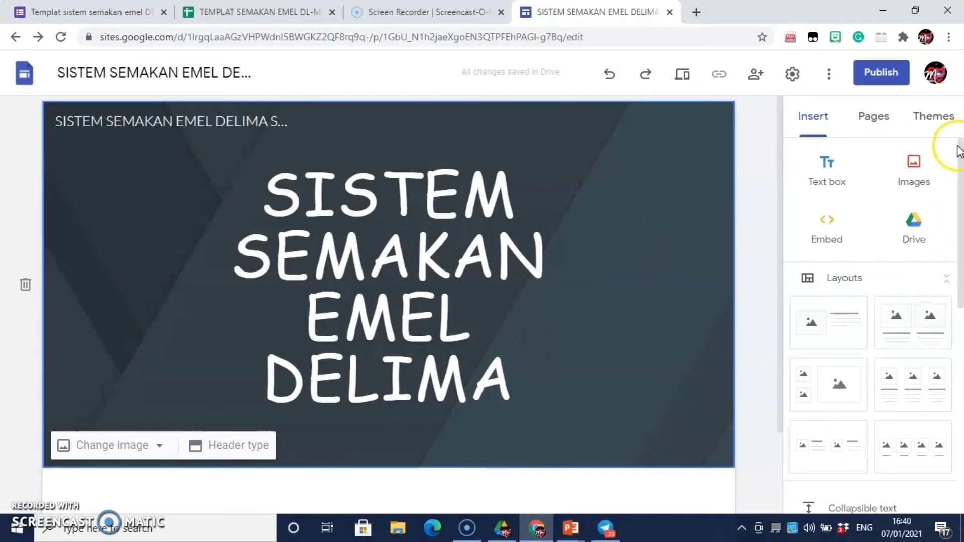
Step: Try purple and teal theme colours, then a custom colour adjusted from pink to greyish brown
{"action": "left_click", "coordinate": [927, 120]}
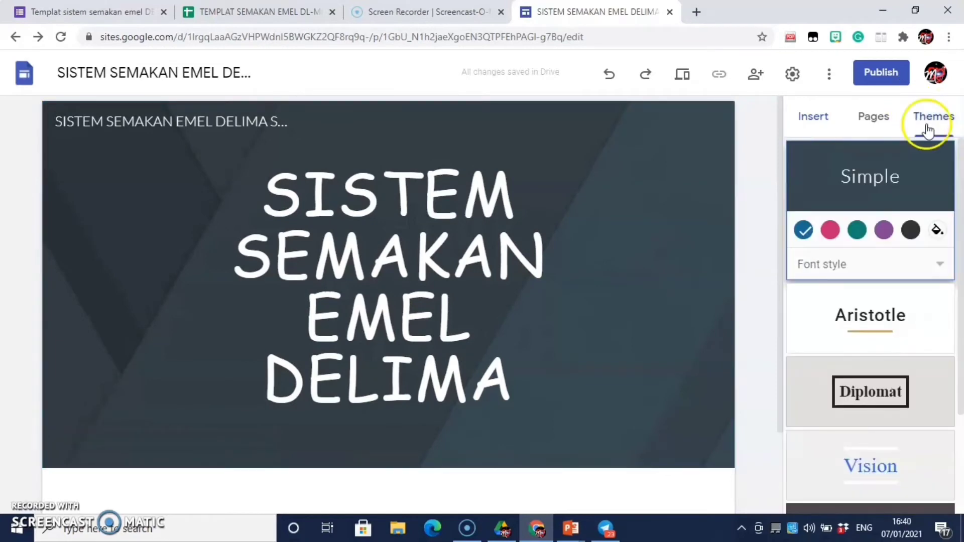
{"action": "left_click", "coordinate": [884, 230]}
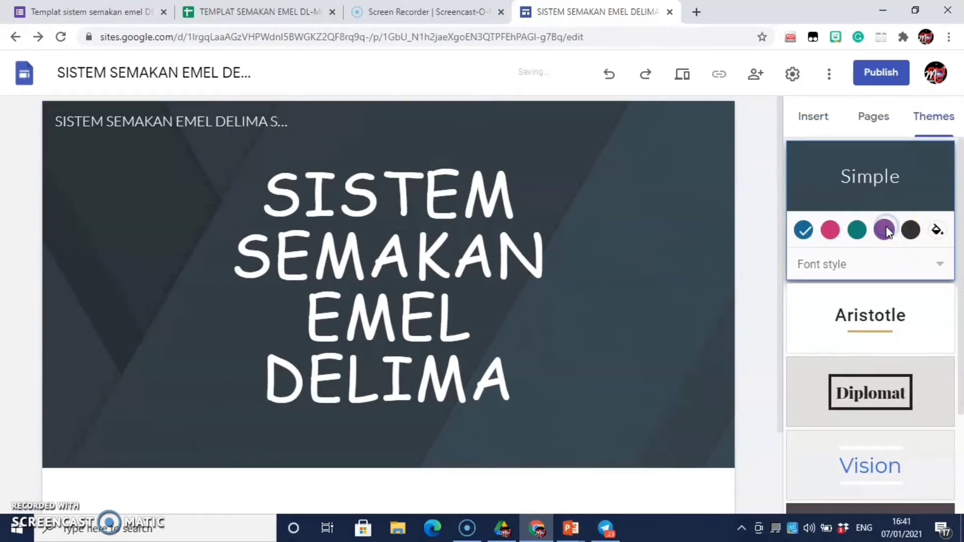
{"action": "left_click", "coordinate": [859, 235]}
{"action": "left_click", "coordinate": [934, 232]}
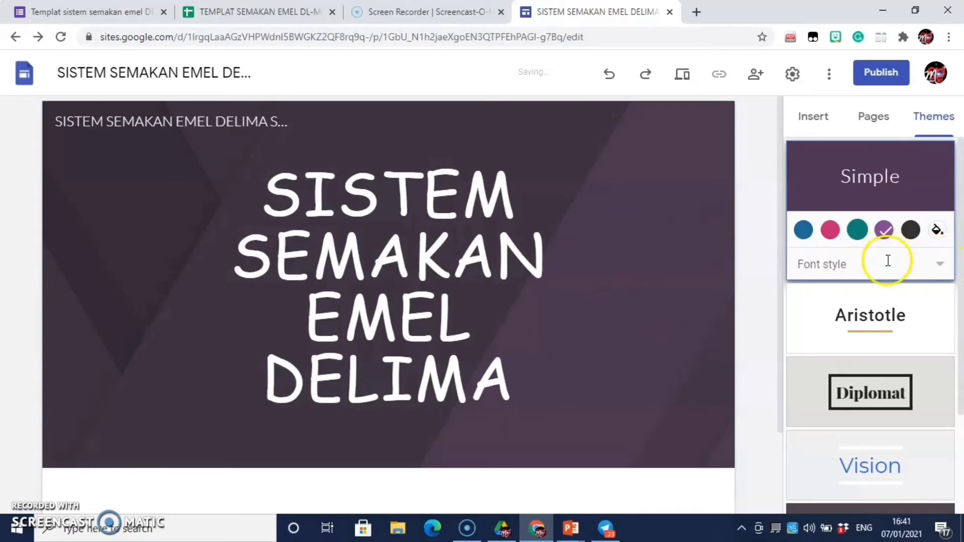
{"action": "scroll", "coordinate": [906, 423], "scroll_direction": "down", "scroll_amount": 1}
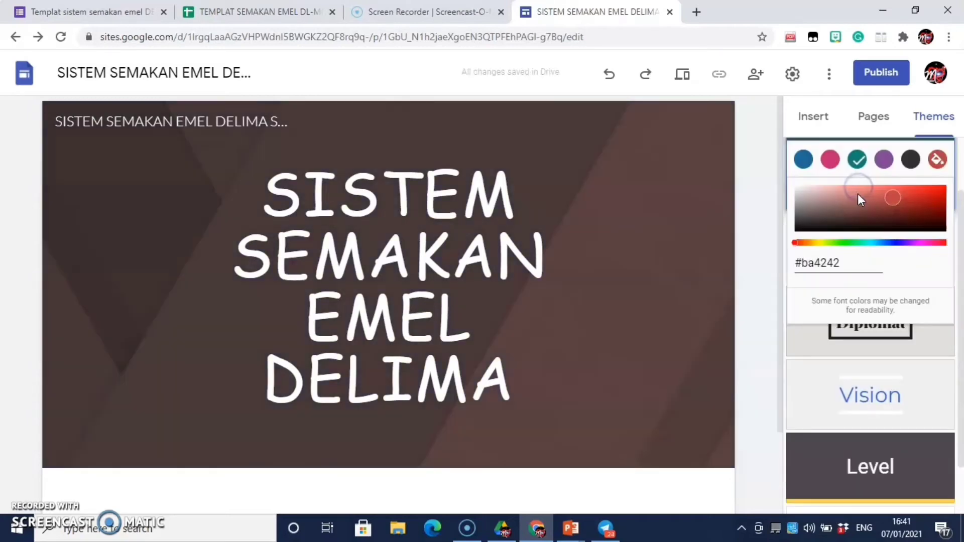
{"action": "left_click_drag", "start_coordinate": [870, 203], "coordinate": [862, 201]}
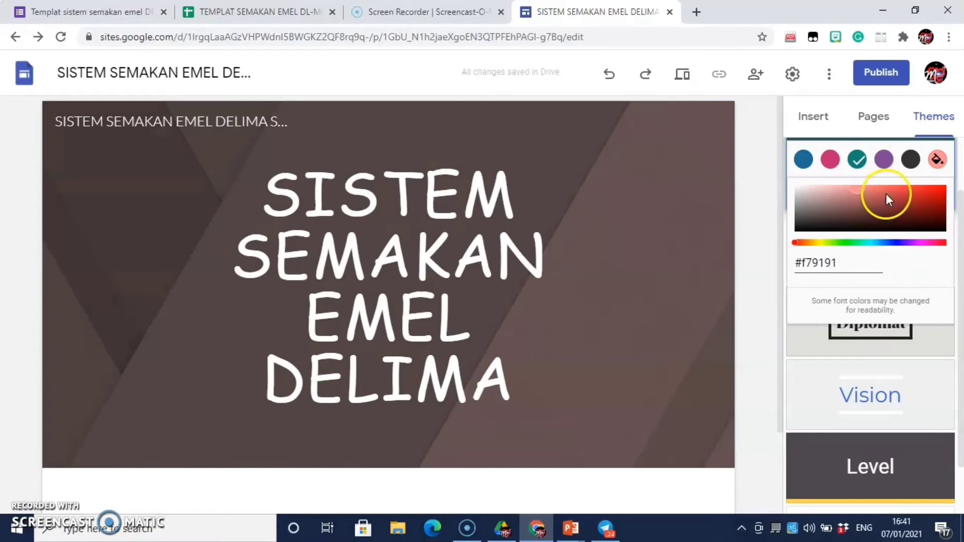
{"action": "mouse_move", "coordinate": [858, 189]}
{"action": "left_mouse_down"}
{"action": "mouse_move", "coordinate": [833, 211]}
{"action": "mouse_move", "coordinate": [853, 215]}
{"action": "mouse_move", "coordinate": [923, 197]}
{"action": "left_mouse_up"}
{"action": "left_click", "coordinate": [848, 296]}
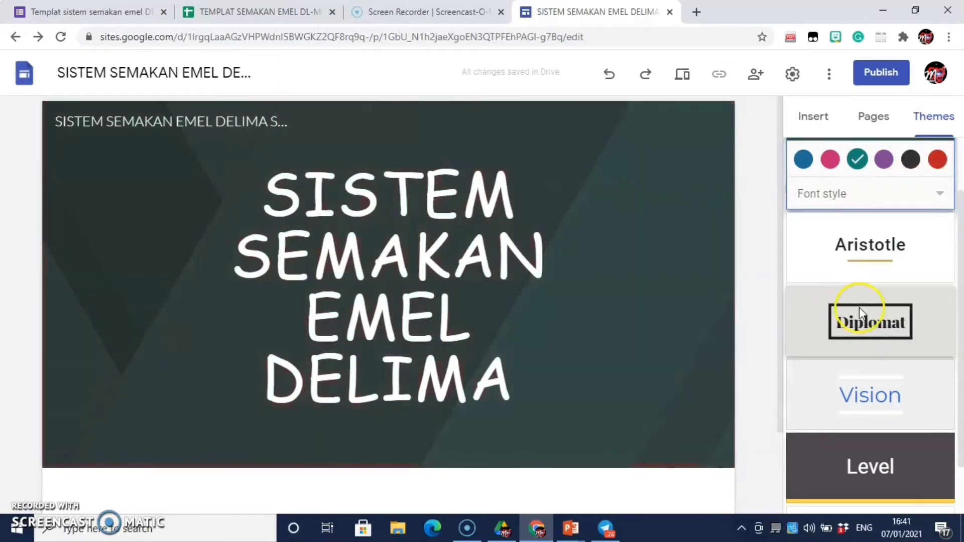
{"action": "scroll", "coordinate": [884, 402], "scroll_direction": "down", "scroll_amount": 1}
Step: Apply the Impression theme and return to the email template spreadsheet
{"action": "left_click", "coordinate": [896, 480]}
{"action": "left_click_drag", "start_coordinate": [779, 158], "coordinate": [784, 333]}
{"action": "scroll", "coordinate": [773, 332], "scroll_direction": "up", "scroll_amount": 5}
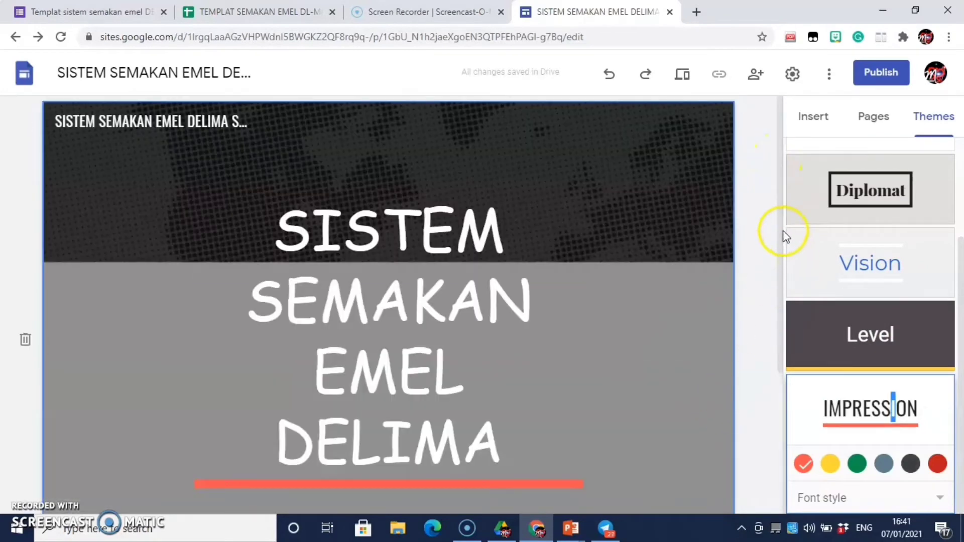
{"action": "left_click_drag", "start_coordinate": [784, 237], "coordinate": [772, 507]}
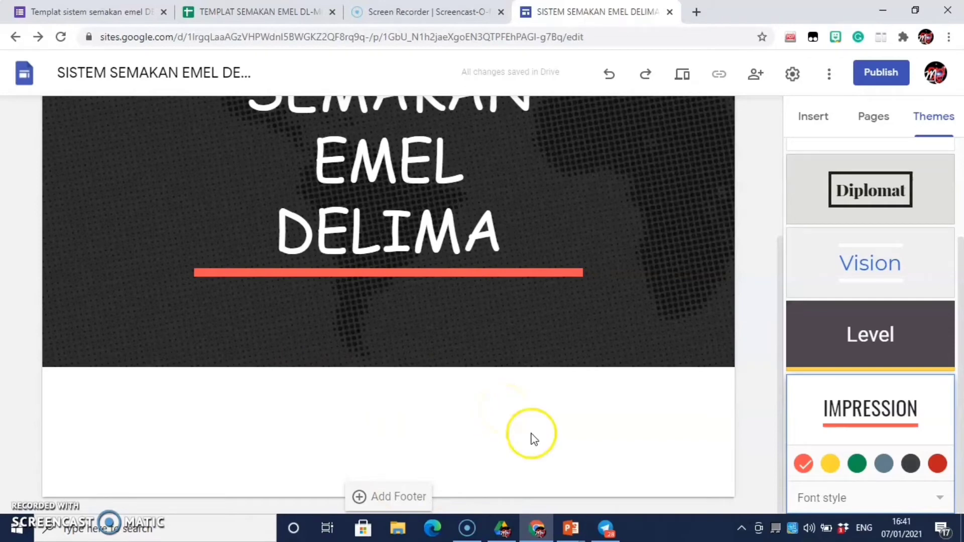
{"action": "left_click", "coordinate": [278, 12]}
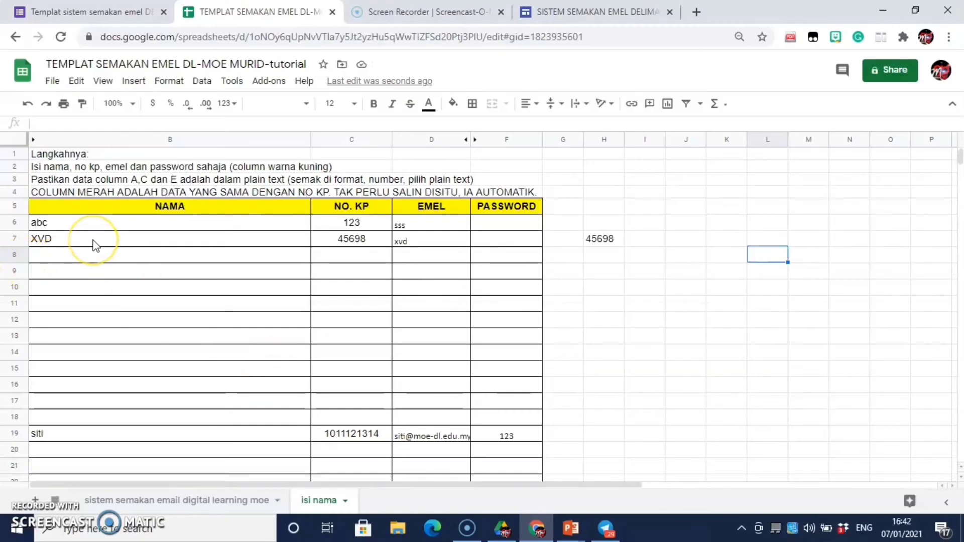
Step: Enter 'ISI NO KAD PENGENALAN DI SINI' in cell C999 of the isi nama sheet
{"action": "scroll", "coordinate": [294, 316], "scroll_direction": "down", "scroll_amount": 8}
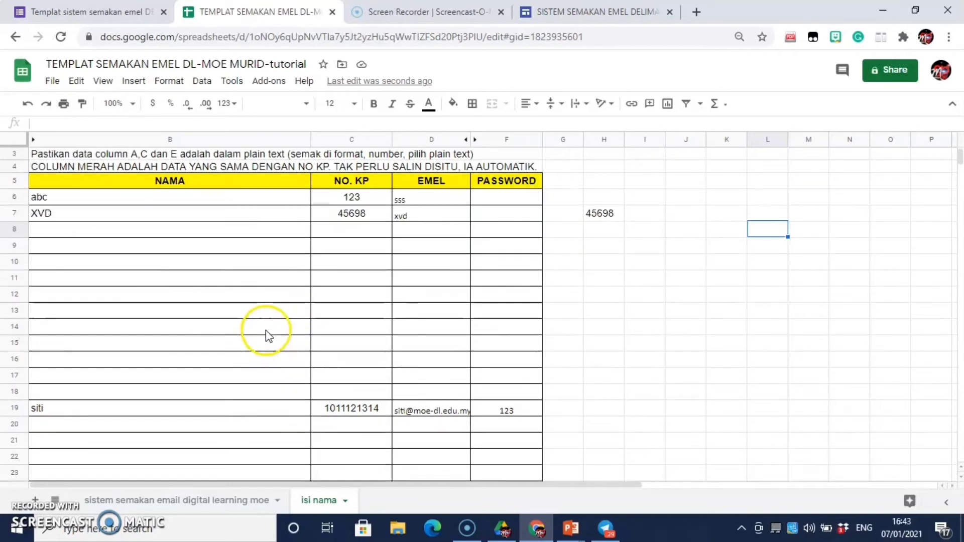
{"action": "left_click_drag", "start_coordinate": [958, 164], "coordinate": [963, 517]}
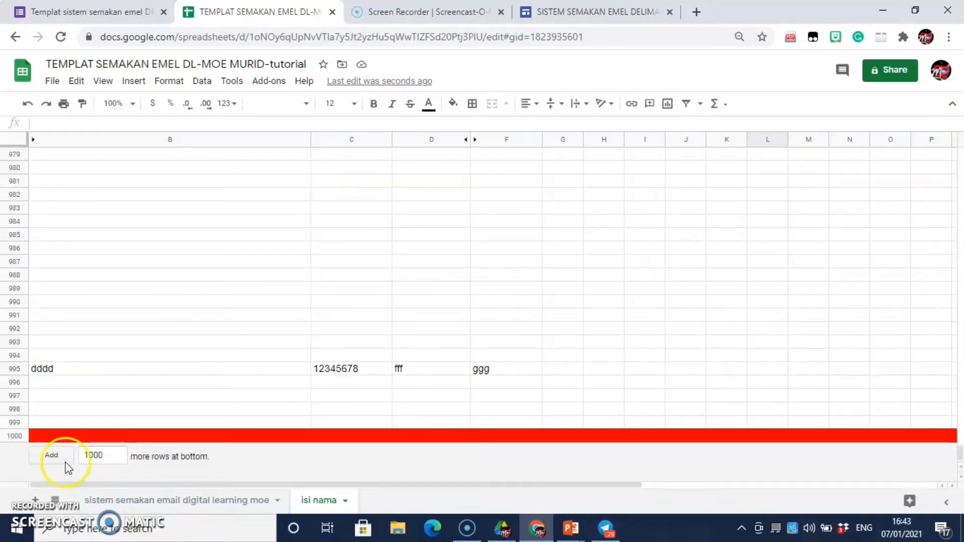
{"action": "left_click", "coordinate": [341, 423]}
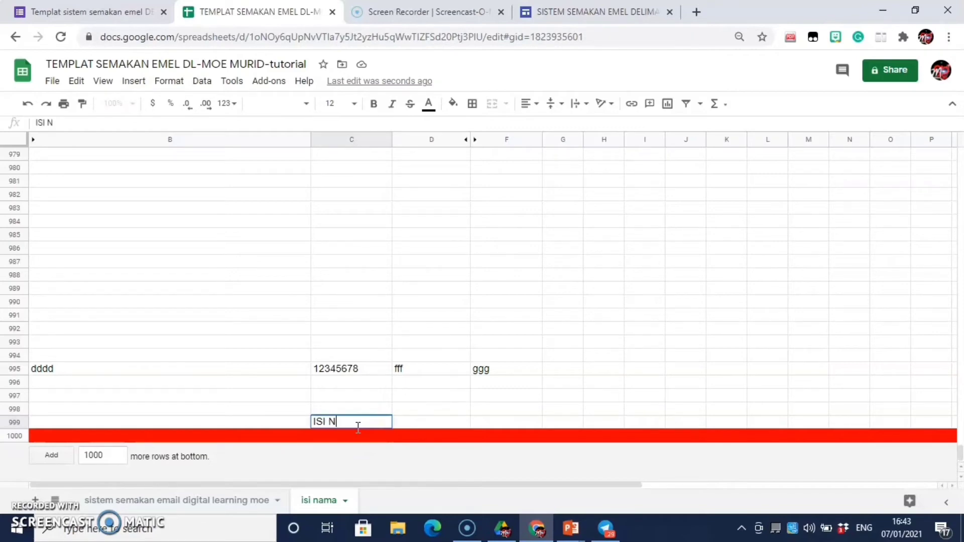
{"action": "type", "text": "ISI NO KAD PENGENA"}
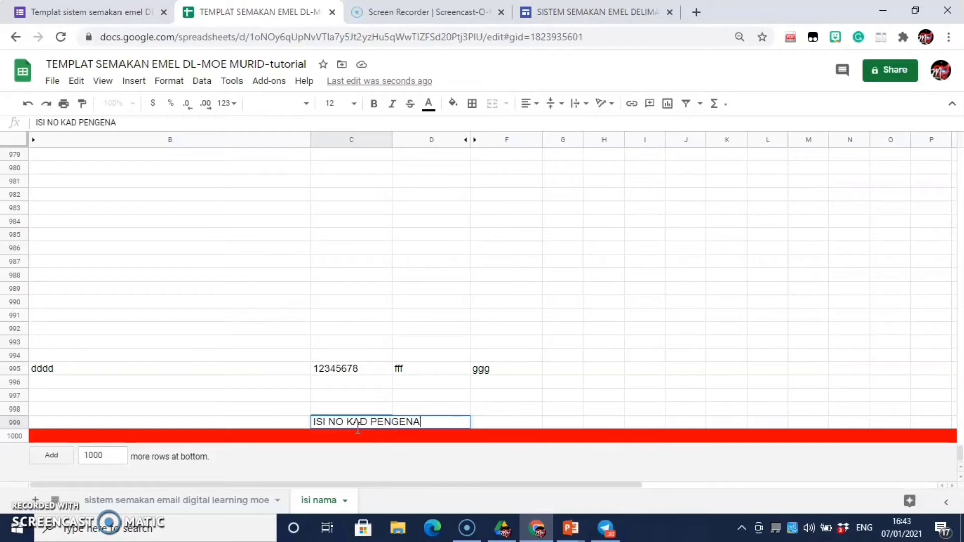
{"action": "type", "text": "LAN DI SINI"}
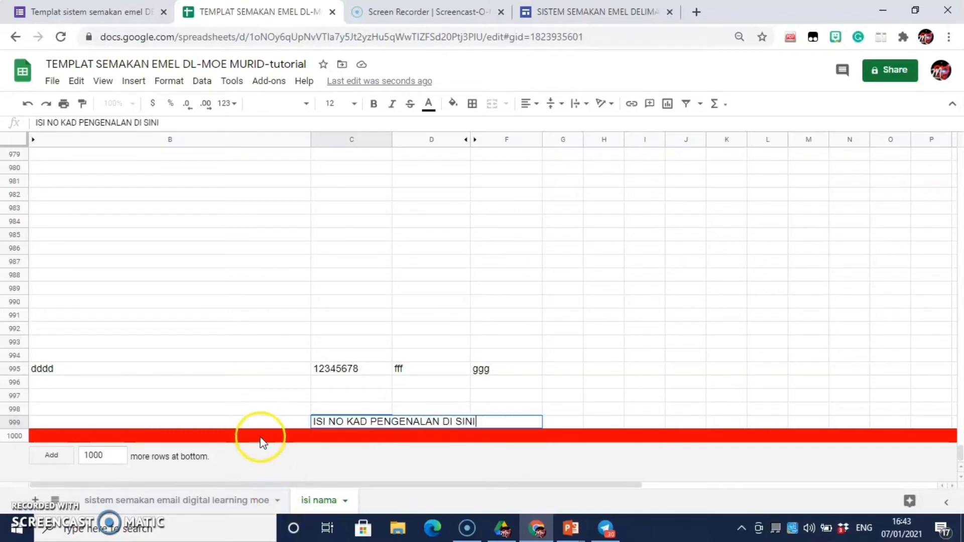
{"action": "left_click", "coordinate": [260, 421]}
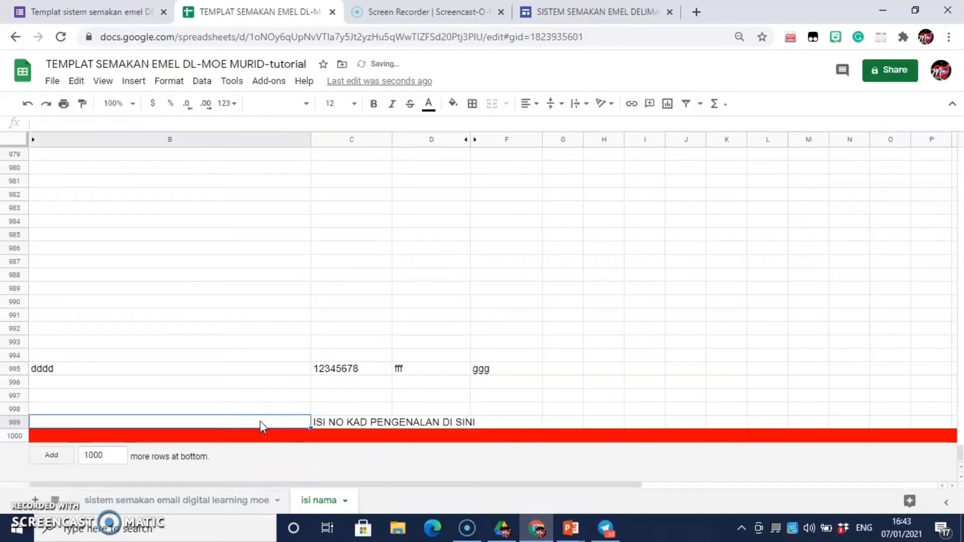
Step: Fill row 999 with X placeholders: XXXXXX in F999 and XXXXX in D999
{"action": "type", "text": "XXXXXX"}
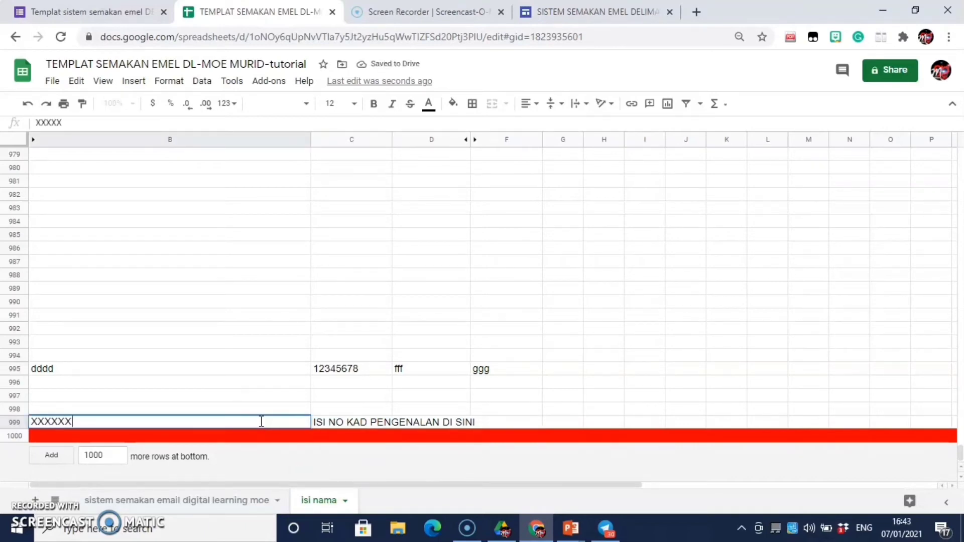
{"action": "left_click", "coordinate": [529, 424]}
{"action": "type", "text": "XXXXXX"}
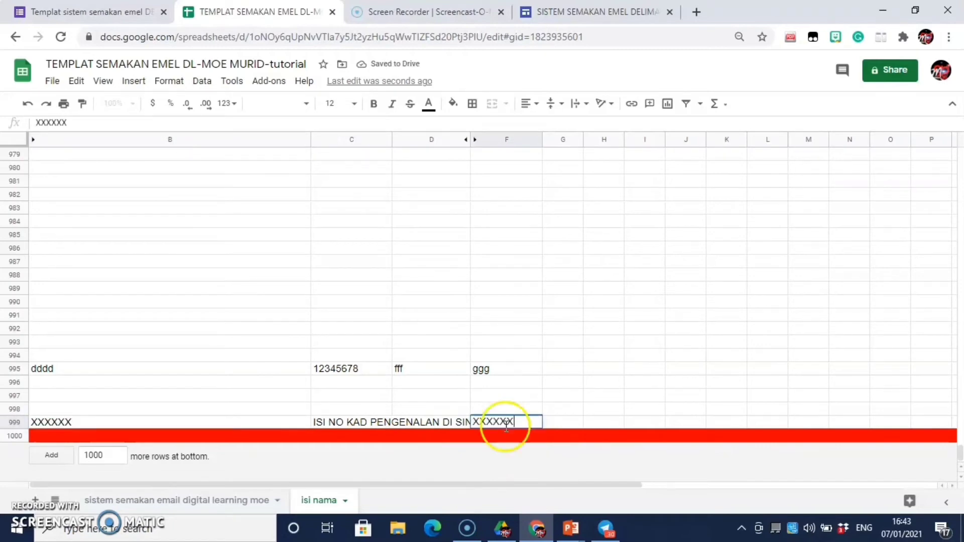
{"action": "left_click", "coordinate": [433, 409]}
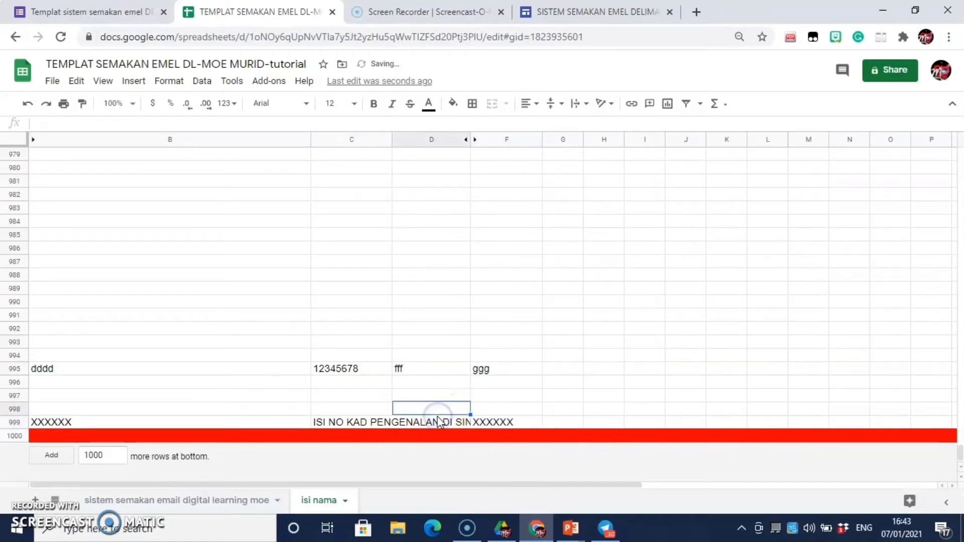
{"action": "left_click", "coordinate": [434, 423]}
{"action": "type", "text": "XX"}
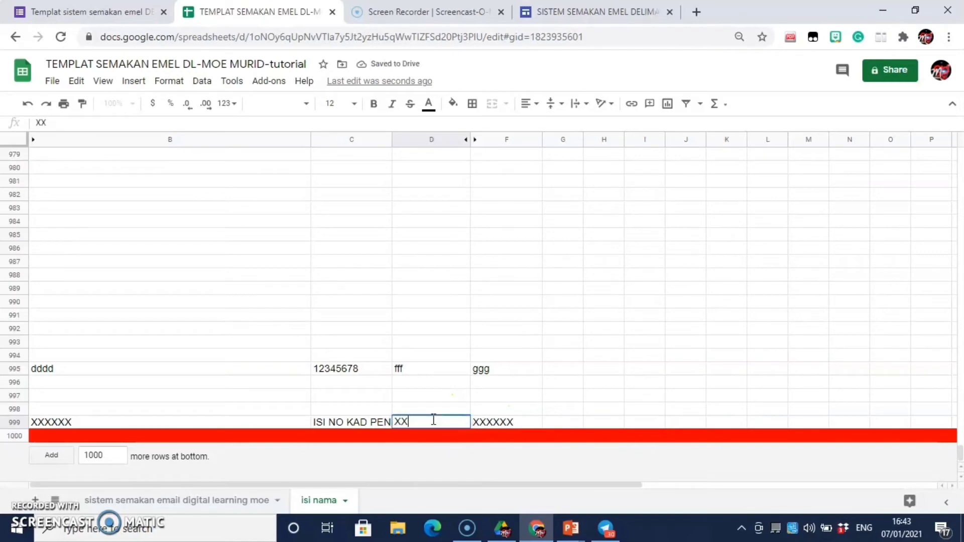
{"action": "type", "text": "XXX"}
{"action": "left_click", "coordinate": [448, 438]}
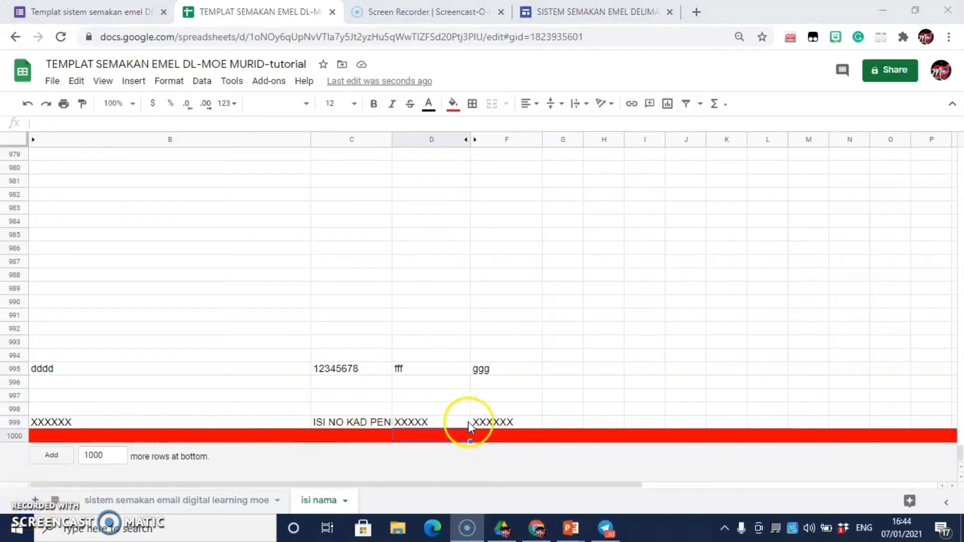
Step: Copy the IC-number prompt from C999
{"action": "left_click", "coordinate": [342, 424]}
{"action": "right_click", "coordinate": [343, 423]}
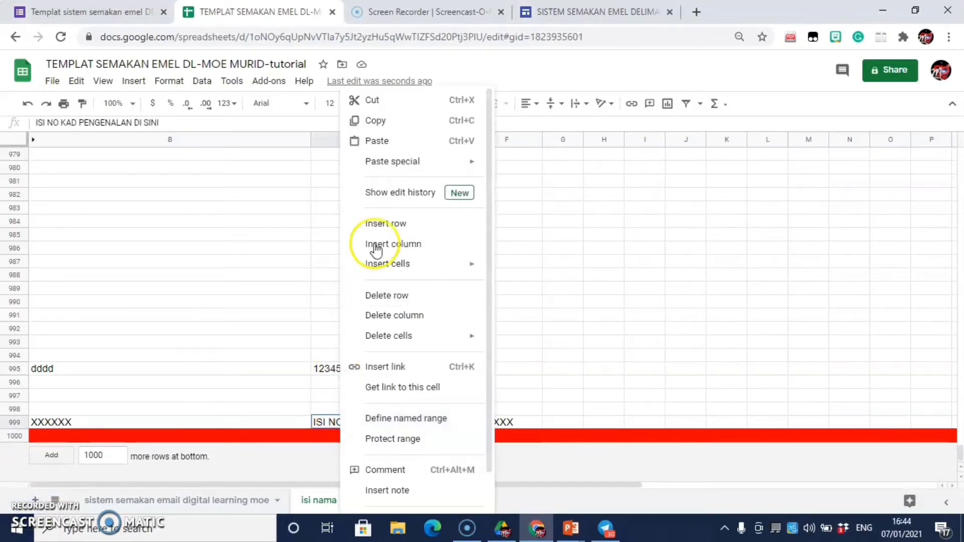
{"action": "left_click", "coordinate": [409, 123]}
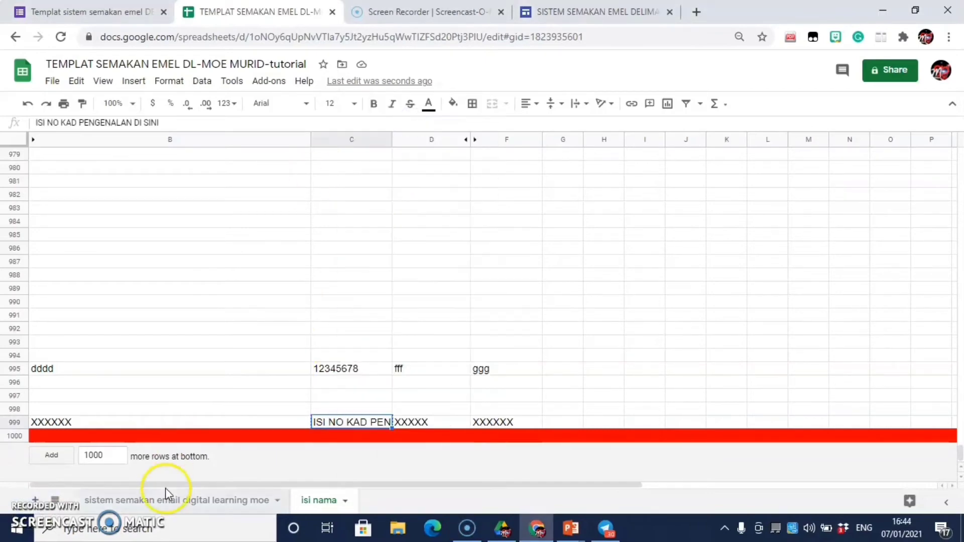
Step: Paste the IC-number prompt into C12 (NO IC MURID) on the sistem semakan email digital learning moe sheet
{"action": "left_click", "coordinate": [168, 493]}
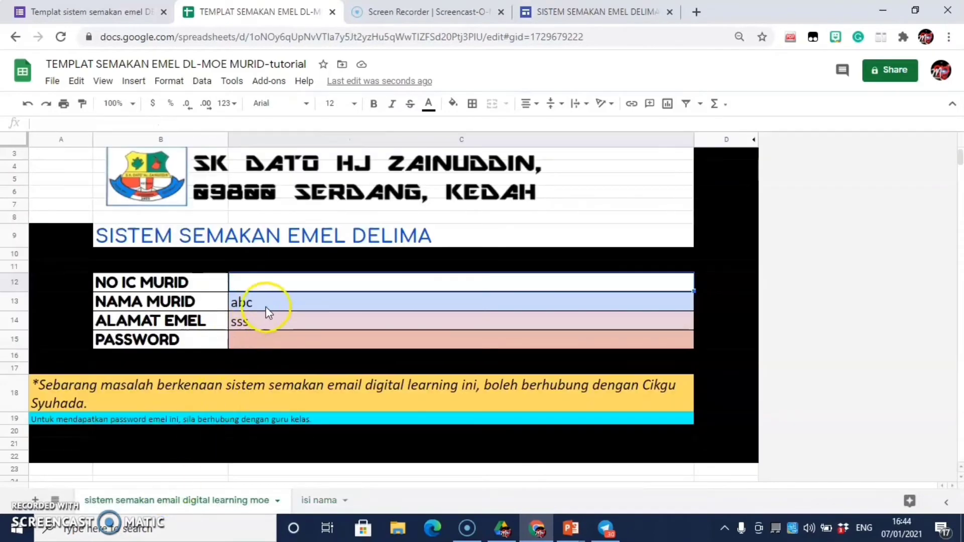
{"action": "left_click", "coordinate": [365, 280]}
{"action": "right_click", "coordinate": [372, 283]}
{"action": "left_click", "coordinate": [423, 141]}
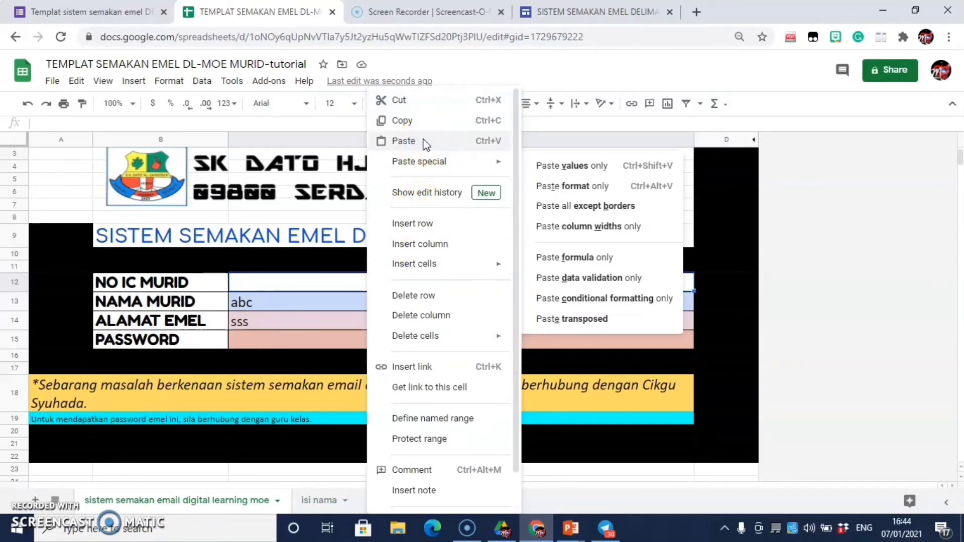
{"action": "left_click", "coordinate": [423, 142]}
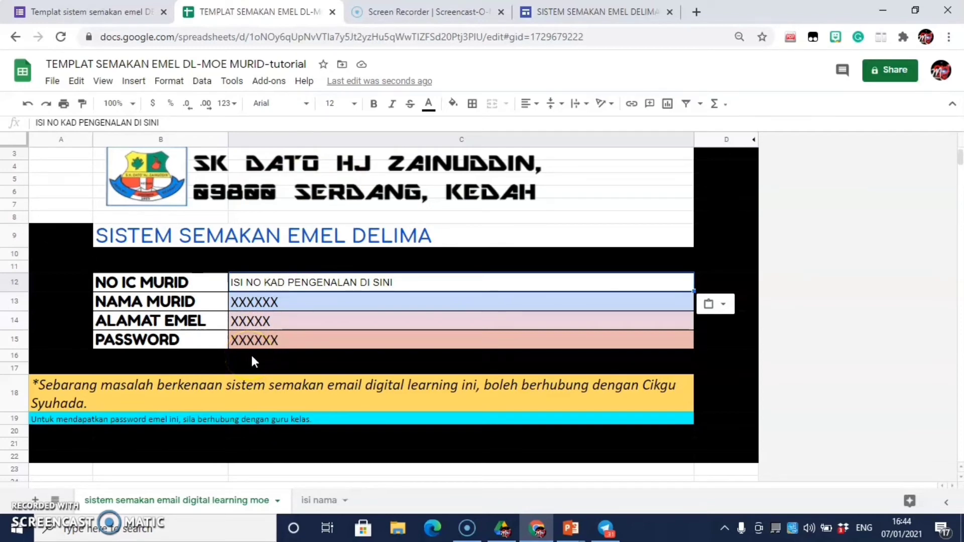
{"action": "left_click", "coordinate": [307, 500]}
{"action": "right_click", "coordinate": [308, 501]}
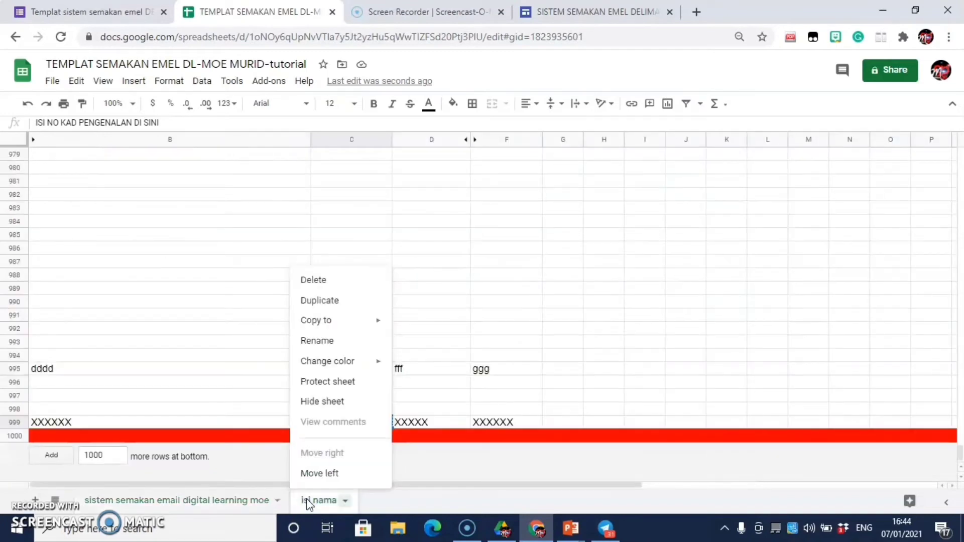
Step: Hide the isi nama sheet and download the spreadsheet as Microsoft Excel (.xlsx)
{"action": "left_click", "coordinate": [311, 403]}
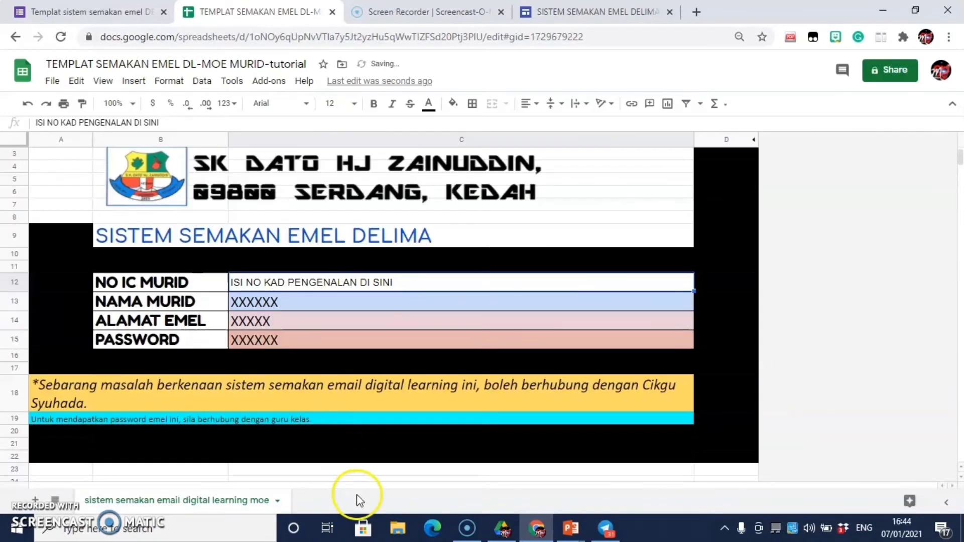
{"action": "left_click", "coordinate": [399, 285]}
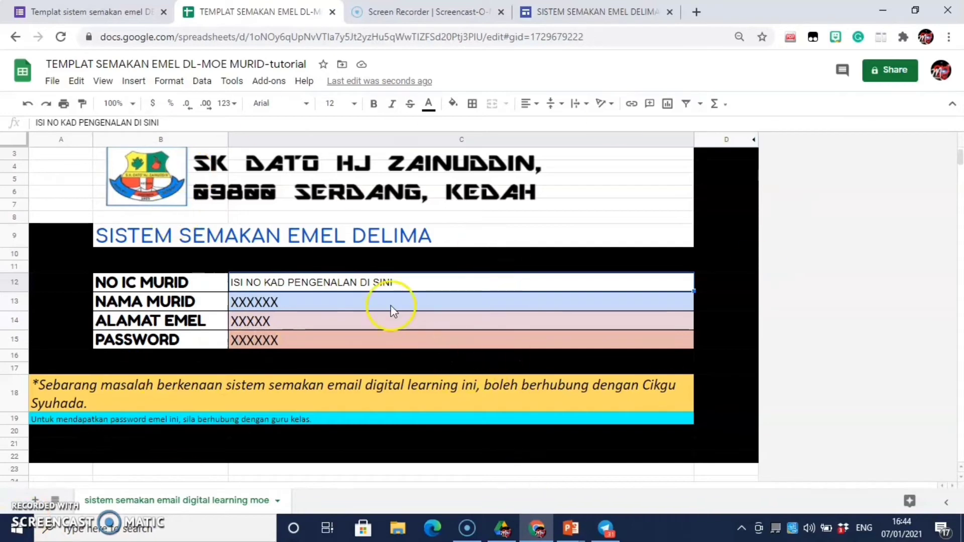
{"action": "left_click", "coordinate": [50, 82]}
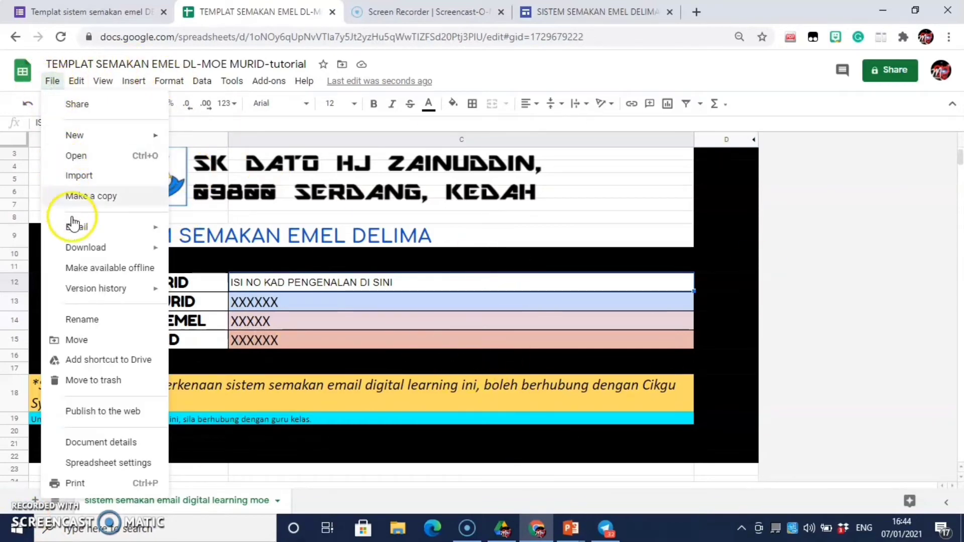
{"action": "mouse_move", "coordinate": [85, 255]}
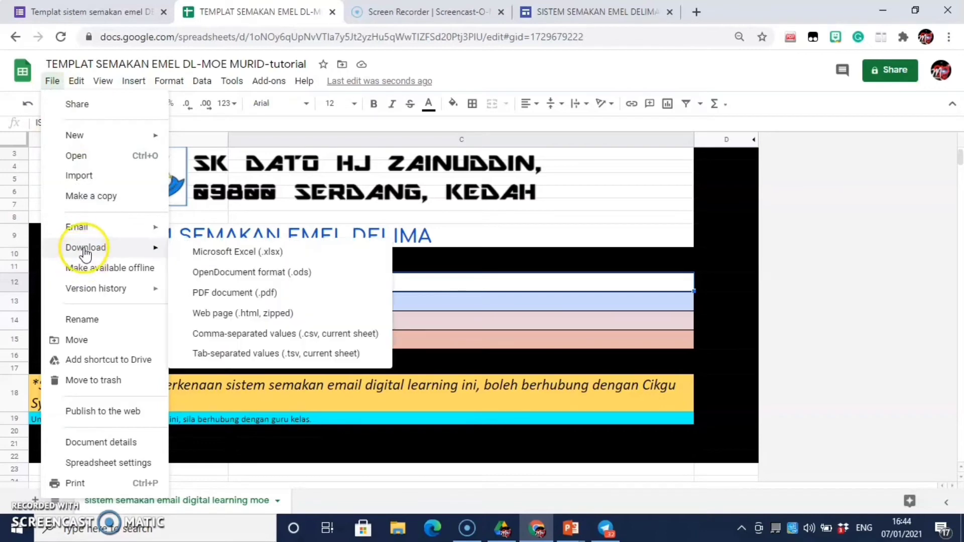
{"action": "left_click", "coordinate": [227, 254]}
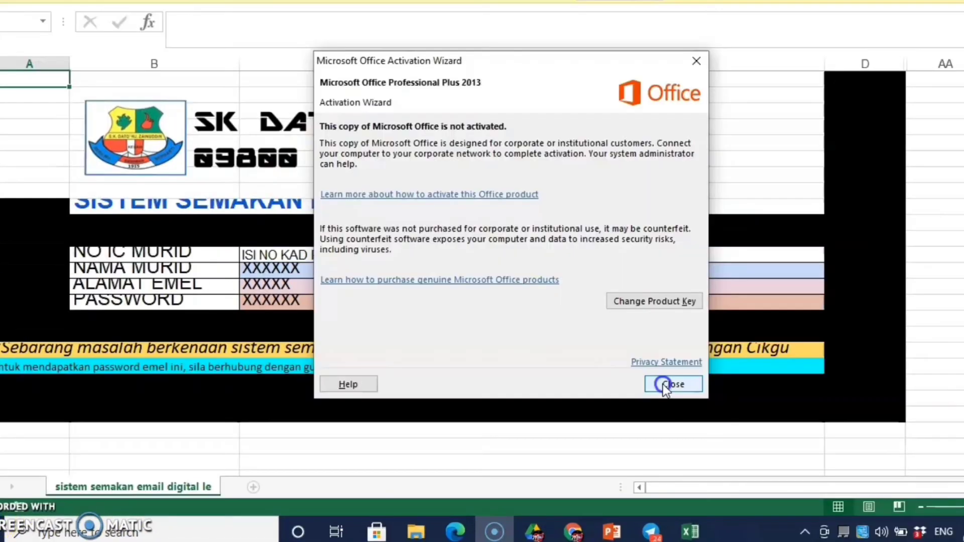
Step: Dismiss the activation notice, enable editing, and move the logo banner up
{"action": "left_click", "coordinate": [667, 385]}
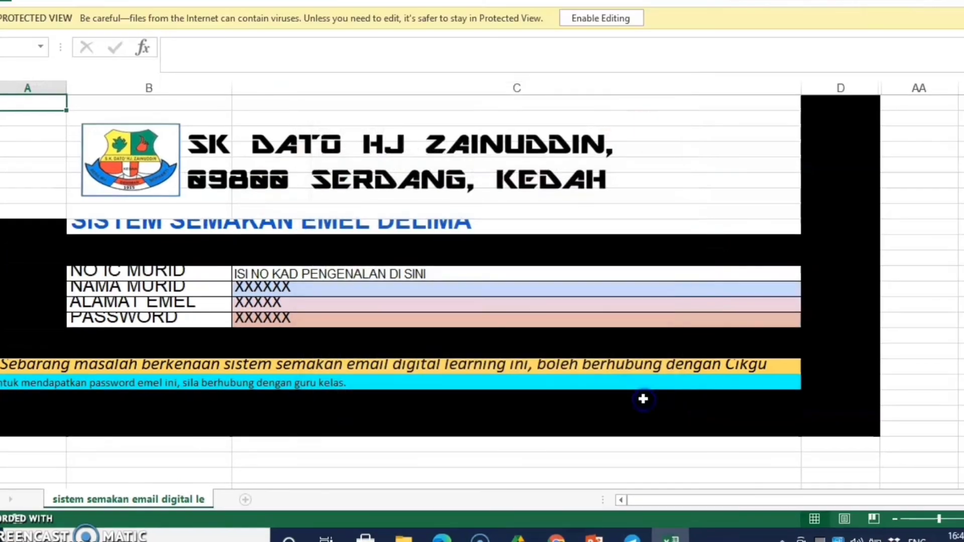
{"action": "left_click", "coordinate": [588, 19]}
{"action": "left_click", "coordinate": [259, 225]}
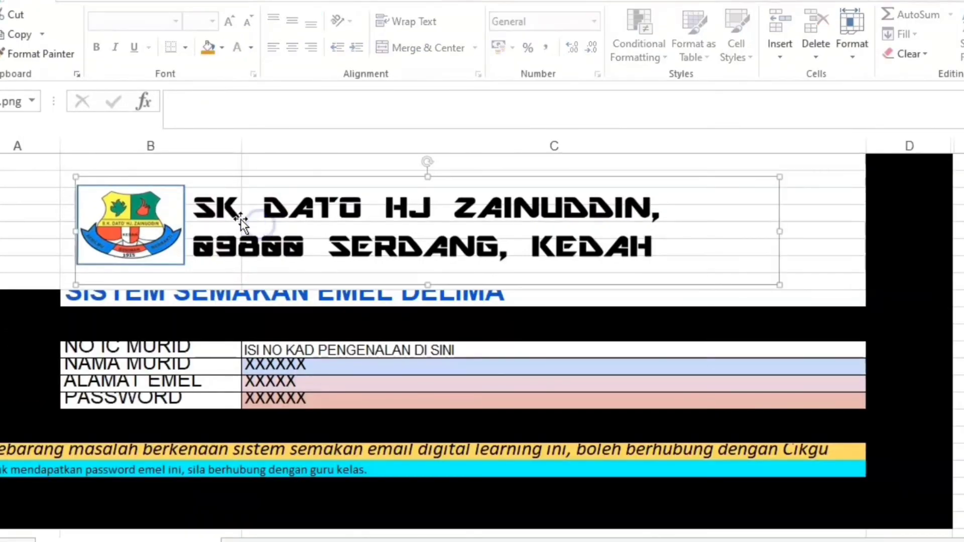
{"action": "left_click_drag", "start_coordinate": [297, 216], "coordinate": [310, 186]}
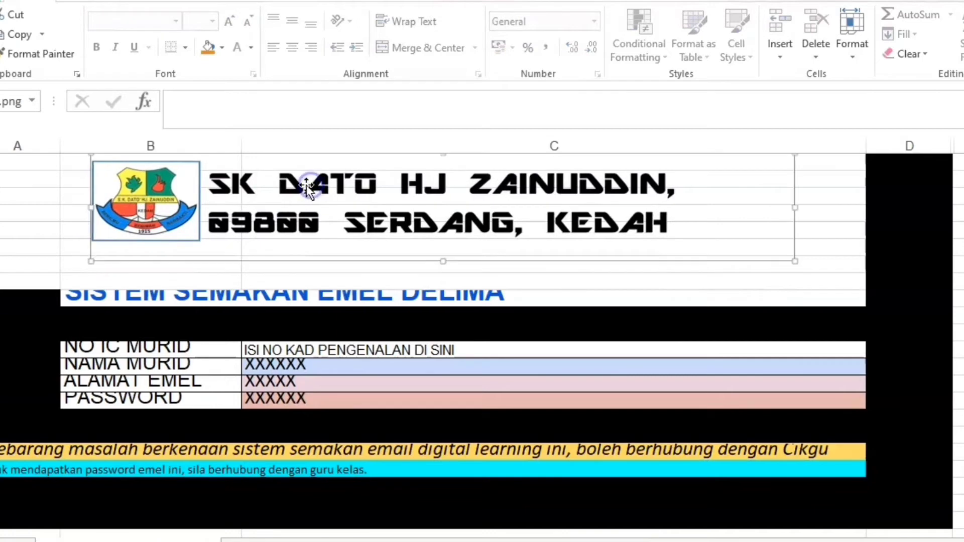
Step: Make row 9 taller, shrink row 8 to 15 points, and heighten rows 13–15
{"action": "left_click_drag", "start_coordinate": [0, 290], "coordinate": [0, 337]}
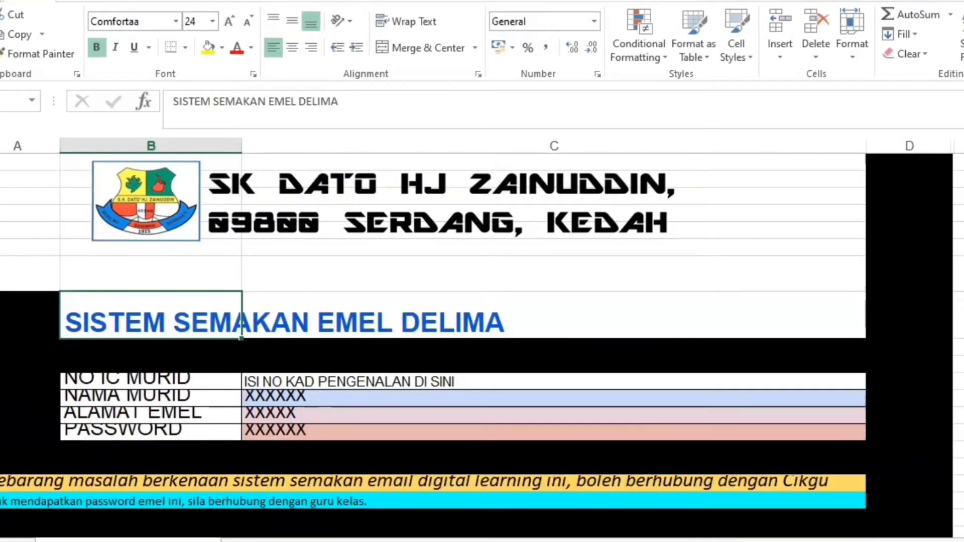
{"action": "left_click", "coordinate": [254, 267]}
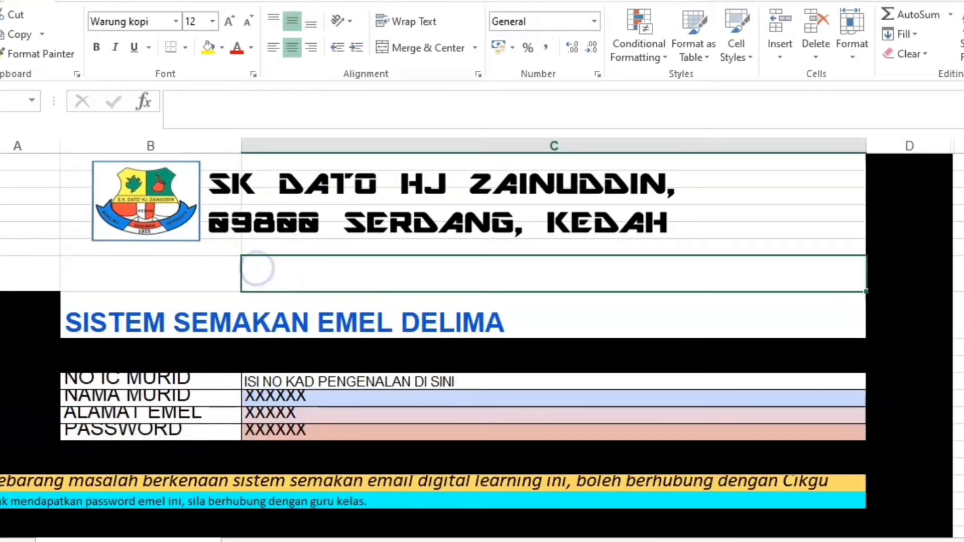
{"action": "left_click_drag", "start_coordinate": [1, 291], "coordinate": [1, 273]}
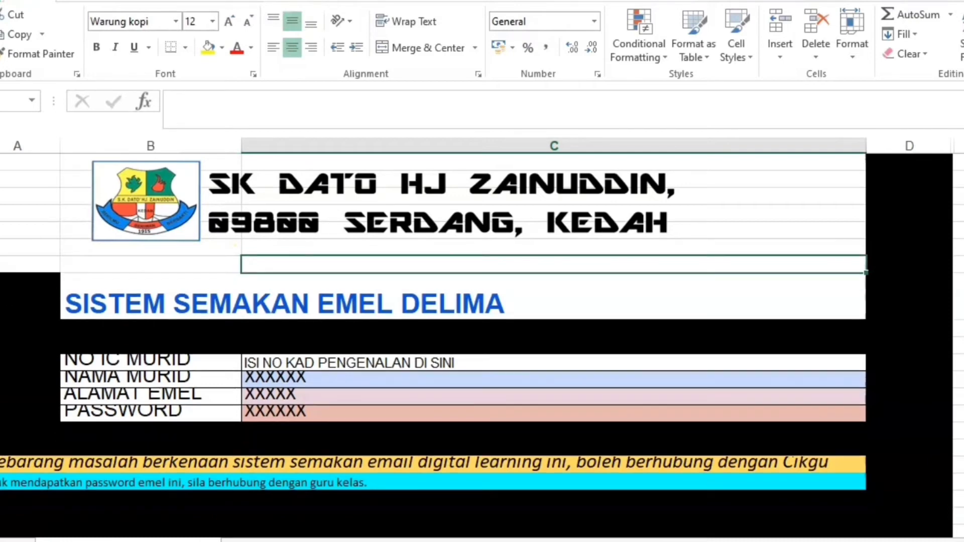
{"action": "left_click", "coordinate": [959, 213]}
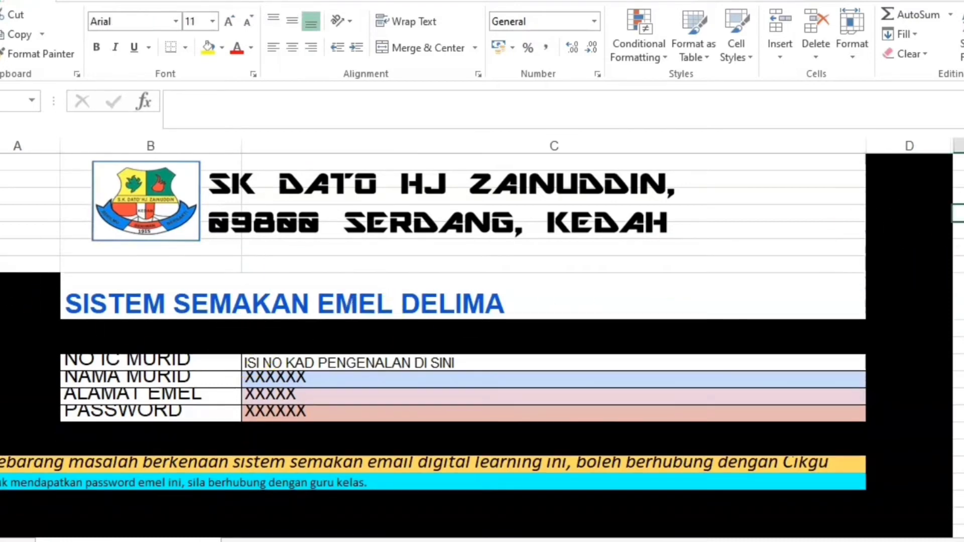
{"action": "scroll", "coordinate": [857, 344], "scroll_direction": "down", "scroll_amount": 3}
{"action": "scroll", "coordinate": [856, 345], "scroll_direction": "up", "scroll_amount": 3}
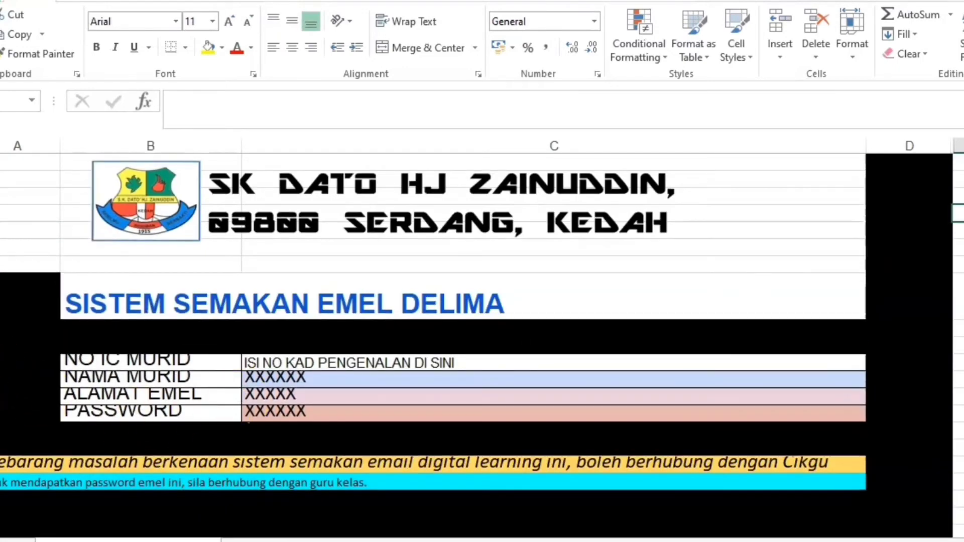
{"action": "left_click_drag", "start_coordinate": [1, 388], "coordinate": [1, 396]}
{"action": "left_click_drag", "start_coordinate": [1, 413], "coordinate": [1, 420]}
{"action": "left_click_drag", "start_coordinate": [1, 437], "coordinate": [1, 448]}
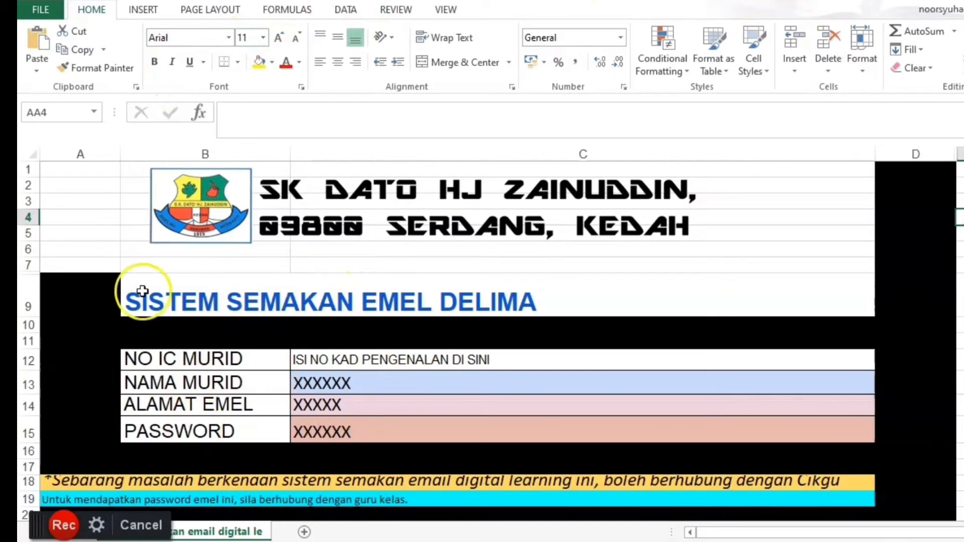
{"action": "left_click", "coordinate": [30, 12]}
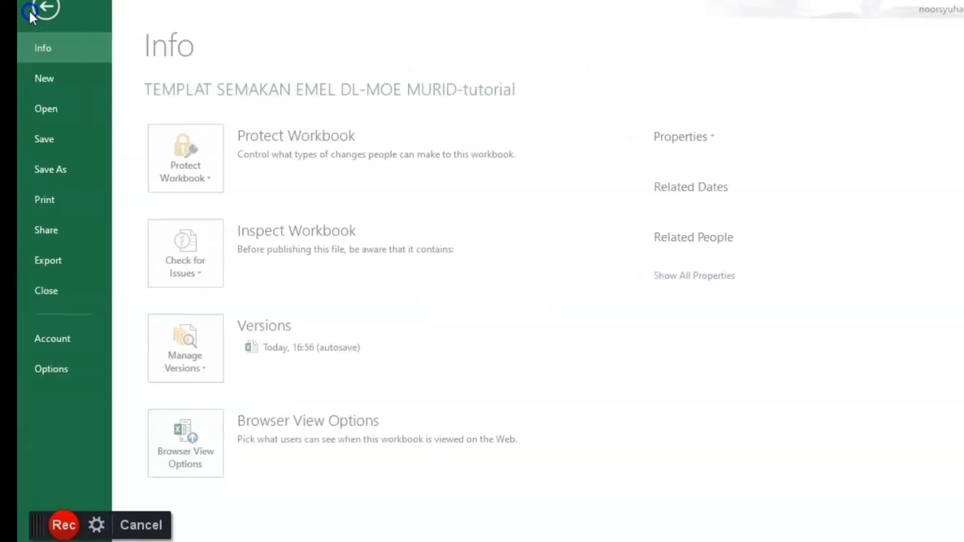
Step: Save a copy of the workbook to the Desktop
{"action": "left_click", "coordinate": [58, 166]}
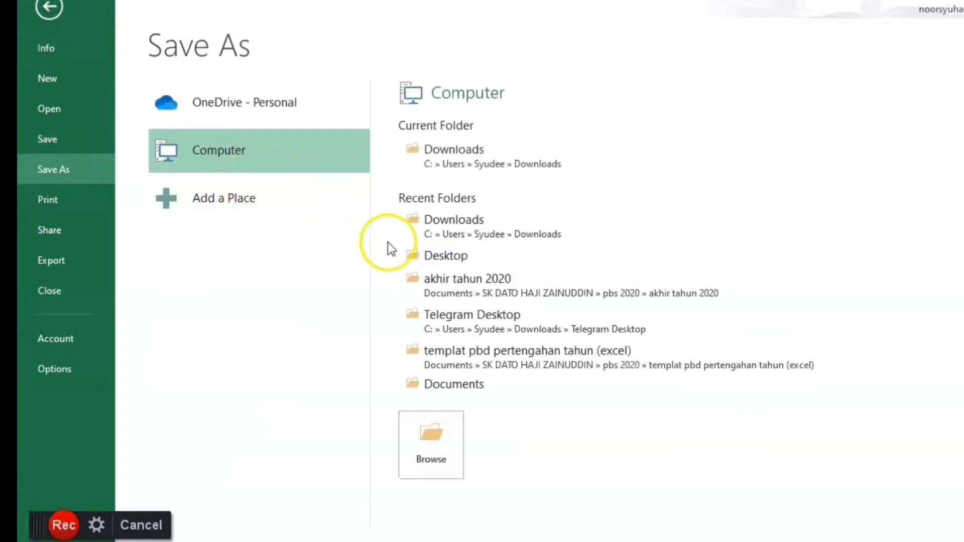
{"action": "left_click", "coordinate": [435, 257]}
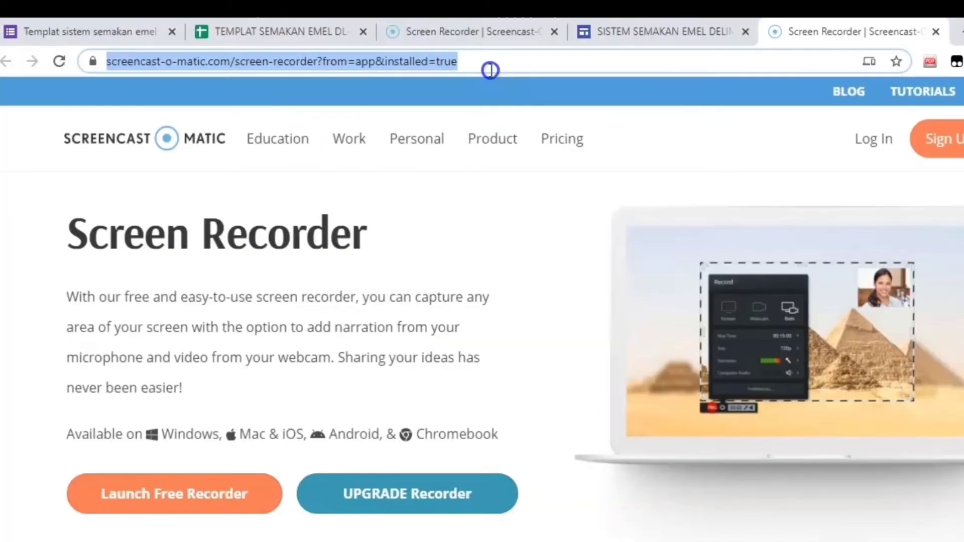
Step: Search for 'onedrive' and open the Microsoft OneDrive sign-in page
{"action": "type", "text": "onedrive"}
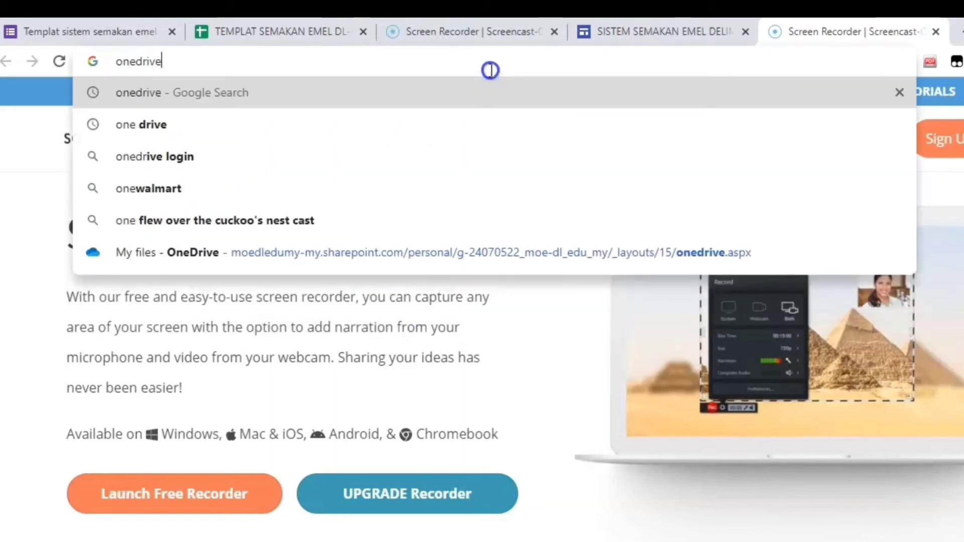
{"action": "key", "text": "Return"}
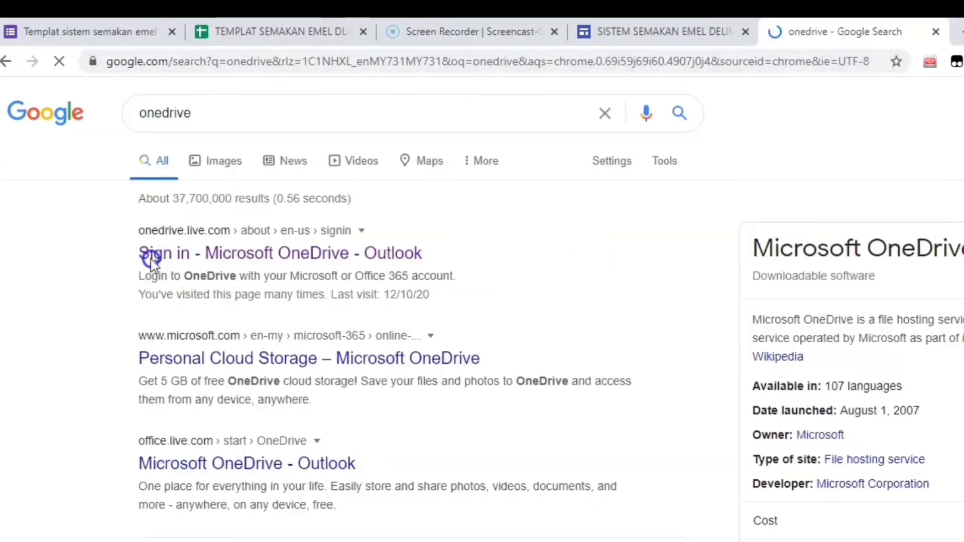
{"action": "left_click", "coordinate": [226, 251]}
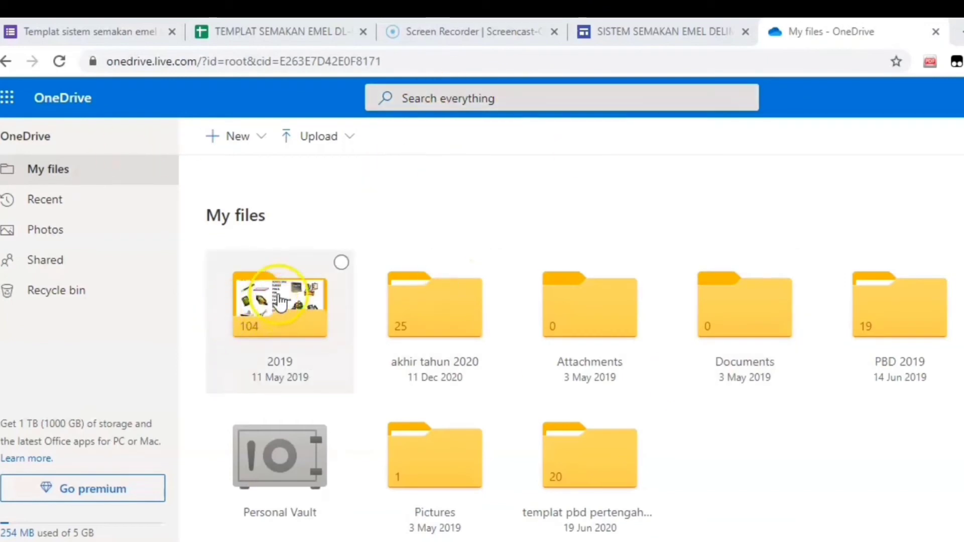
Step: Upload the TEMPLAT SEMAKAN template file from the Desktop to OneDrive My files
{"action": "left_click", "coordinate": [311, 146]}
{"action": "left_click", "coordinate": [309, 170]}
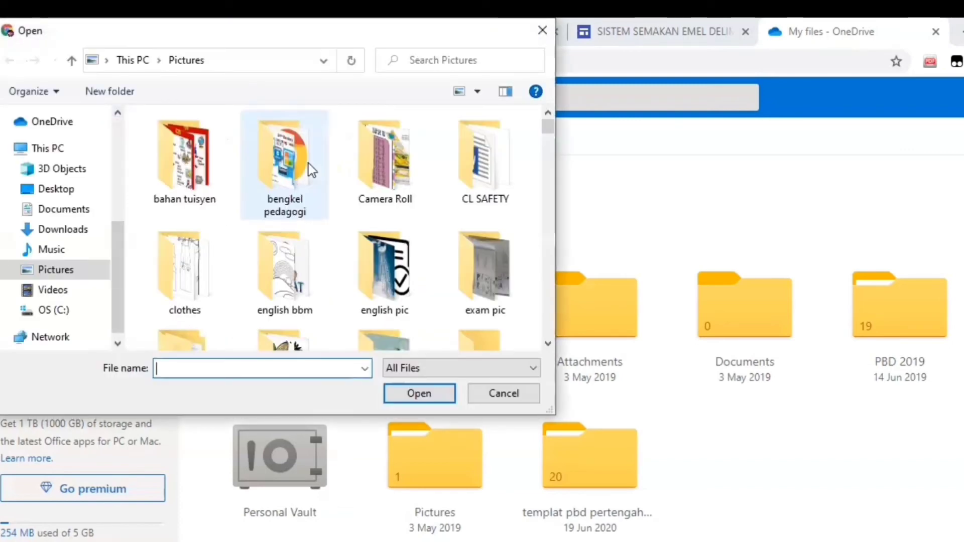
{"action": "scroll", "coordinate": [335, 231], "scroll_direction": "down", "scroll_amount": 2}
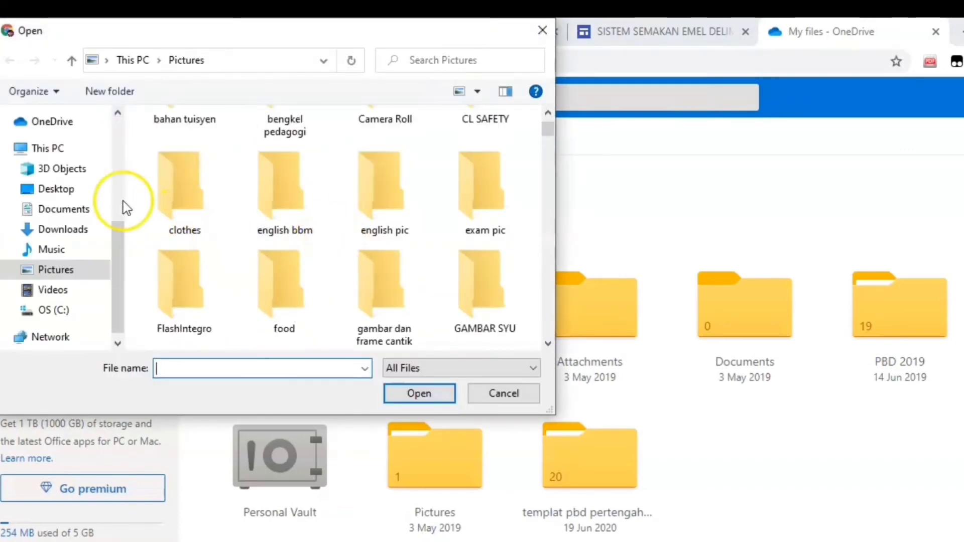
{"action": "left_click", "coordinate": [64, 191]}
{"action": "double_click", "coordinate": [233, 254]}
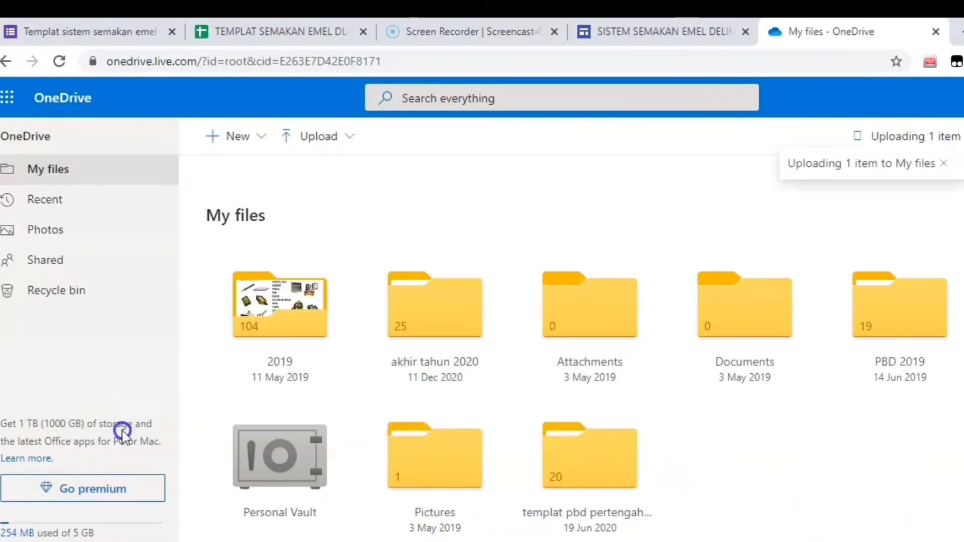
Step: Open the uploaded TEMPLAT SEMAKAN workbook in Excel for the web
{"action": "scroll", "coordinate": [848, 385], "scroll_direction": "down", "scroll_amount": 5}
{"action": "scroll", "coordinate": [847, 384], "scroll_direction": "up", "scroll_amount": 2}
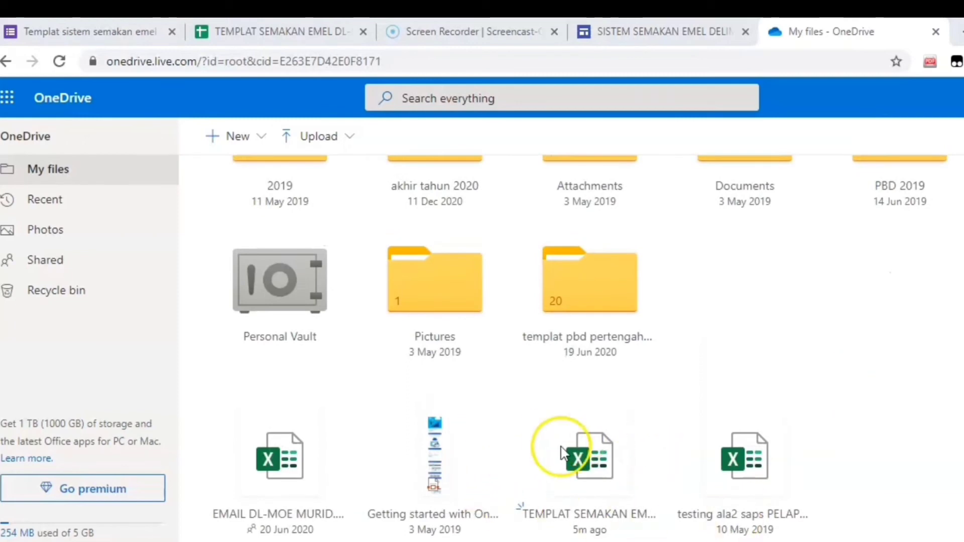
{"action": "scroll", "coordinate": [593, 467], "scroll_direction": "down", "scroll_amount": 2}
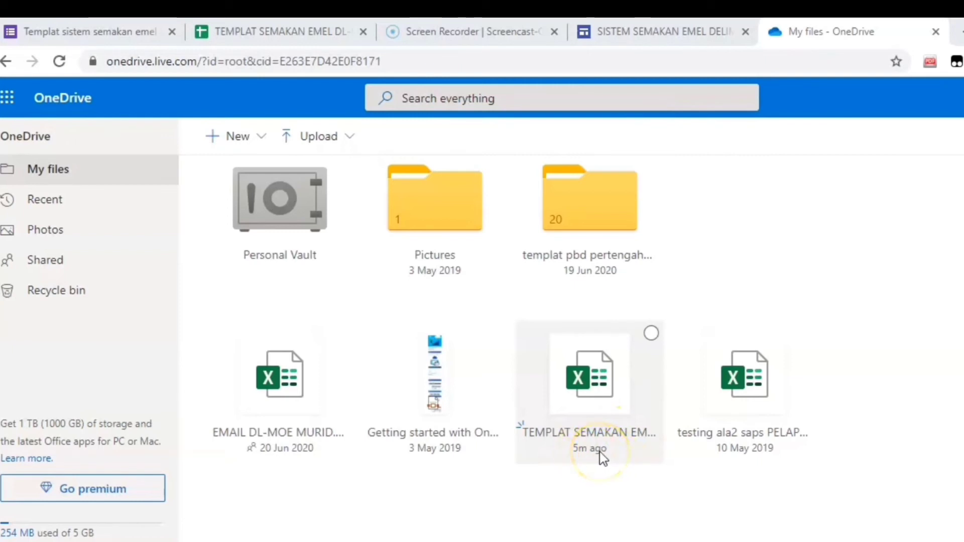
{"action": "left_click", "coordinate": [602, 395]}
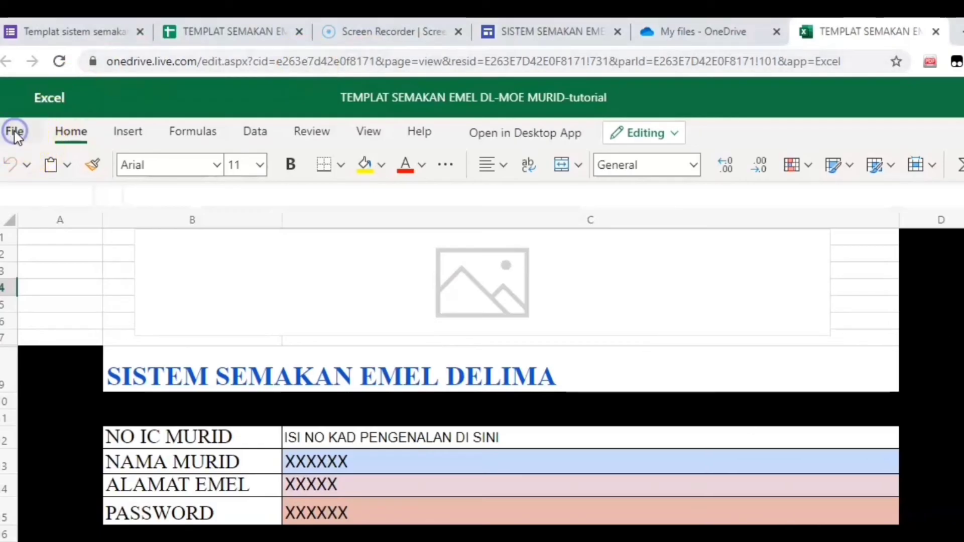
Step: Generate embed code for the whole TEMPLAT SEMAKAN workbook to reach its Embed preview
{"action": "left_click", "coordinate": [15, 133]}
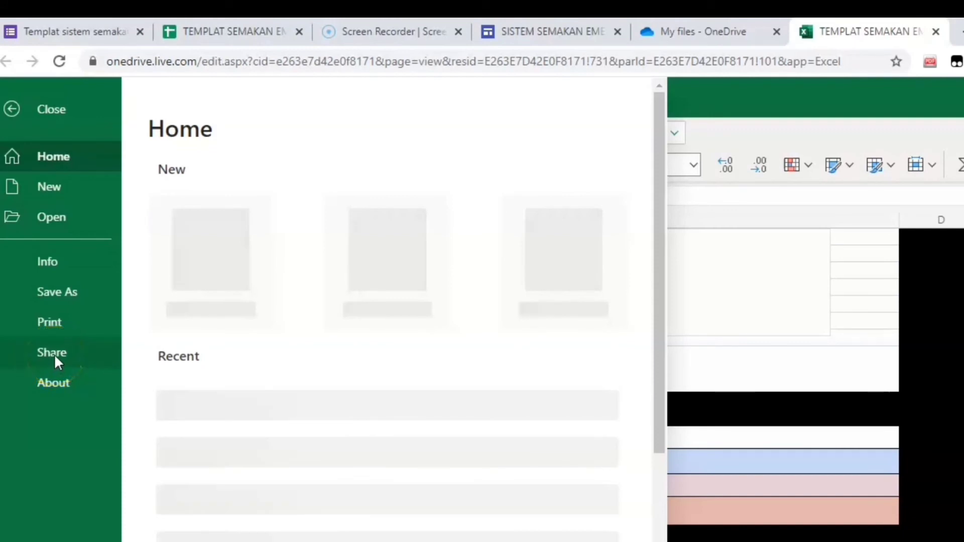
{"action": "left_click", "coordinate": [56, 354]}
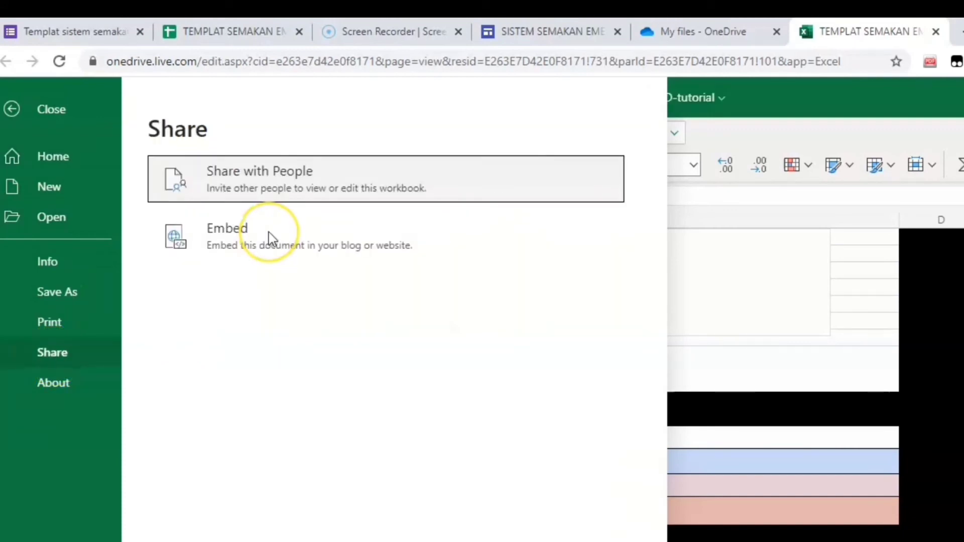
{"action": "left_click", "coordinate": [269, 232]}
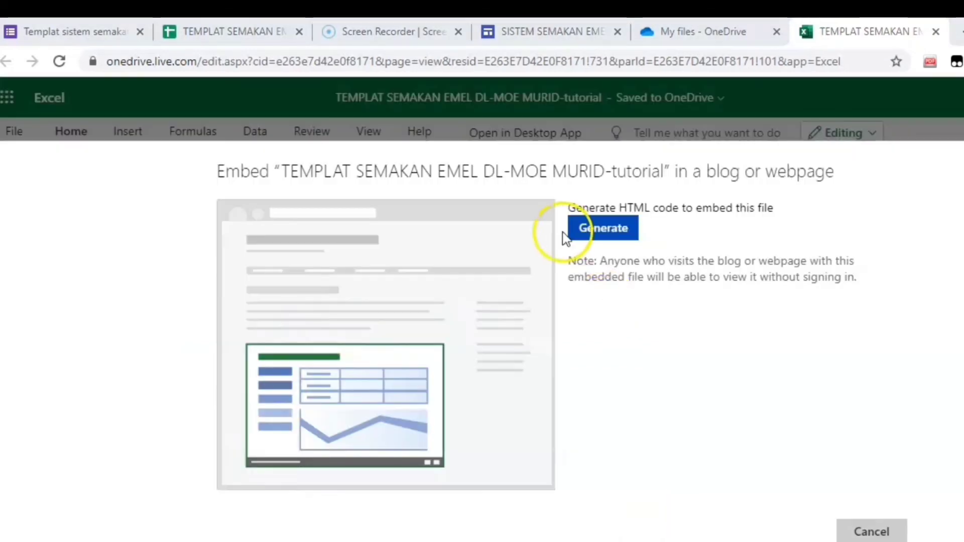
{"action": "left_click", "coordinate": [604, 229]}
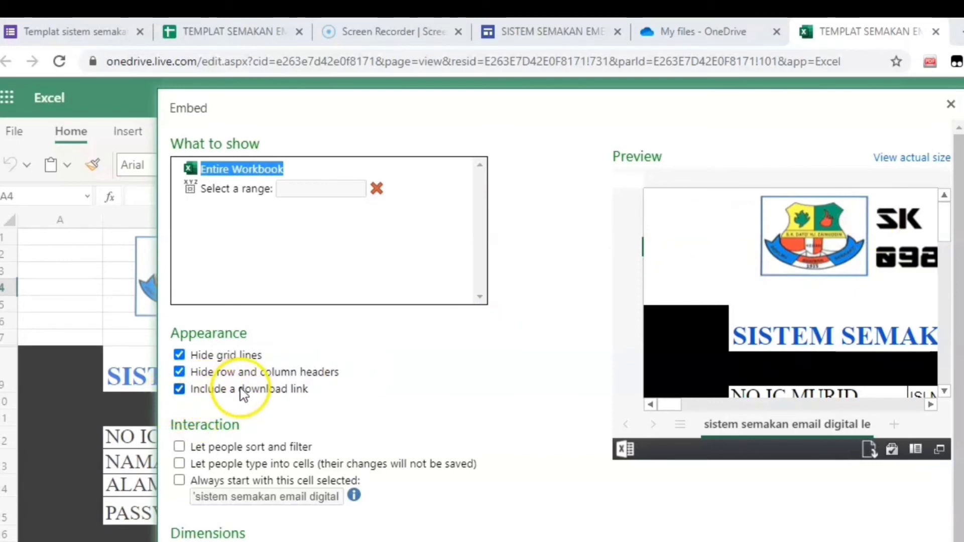
Step: Drop the download link, let people type into cells, and always start with a selected cell
{"action": "left_click", "coordinate": [179, 390]}
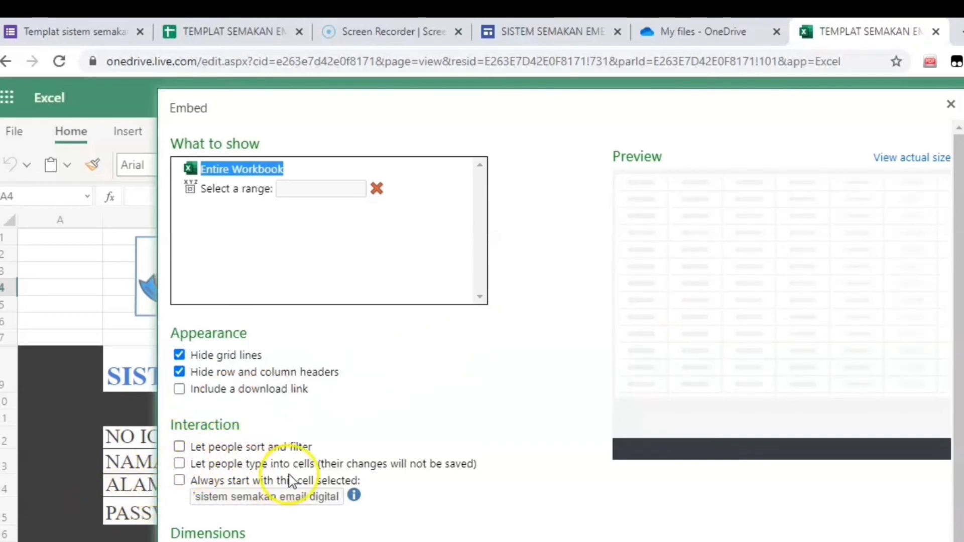
{"action": "left_click", "coordinate": [182, 464]}
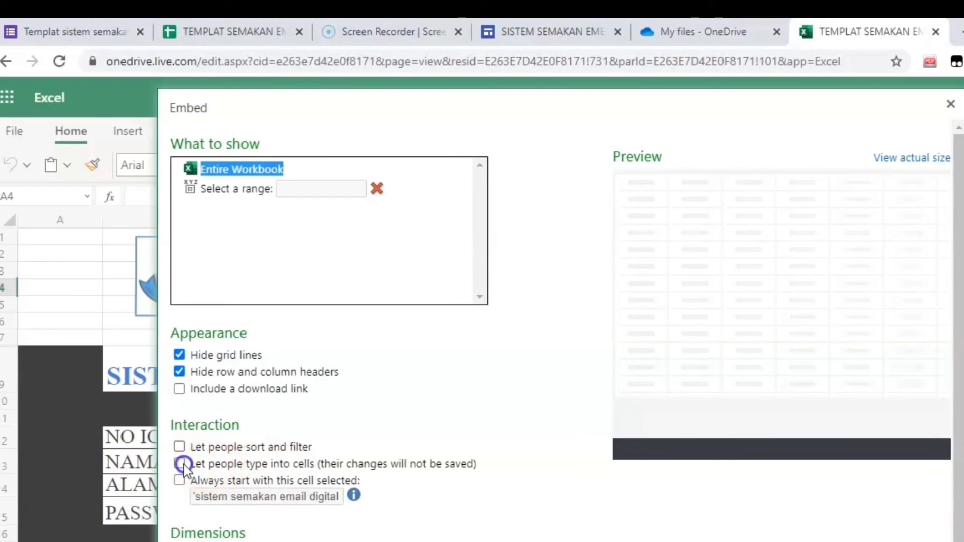
{"action": "left_click", "coordinate": [182, 464]}
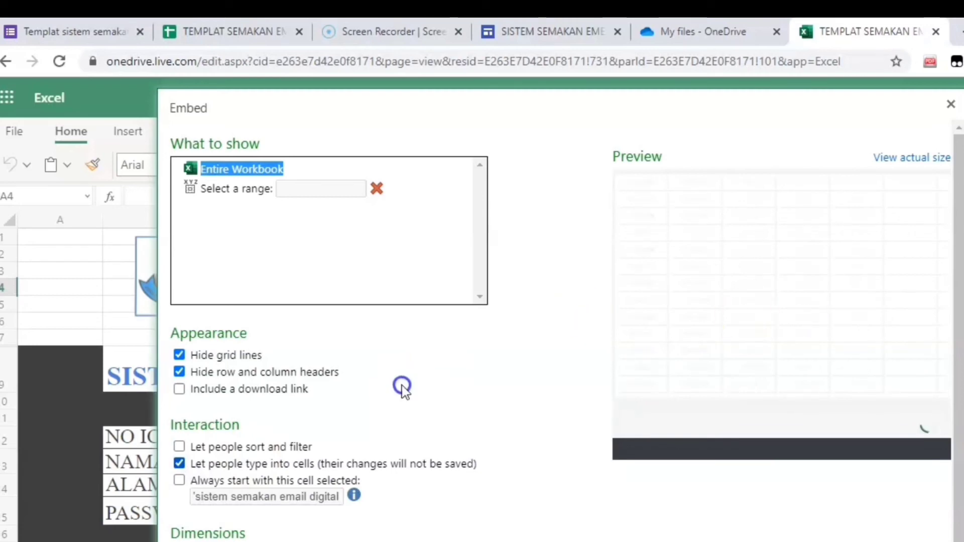
{"action": "left_click", "coordinate": [180, 481]}
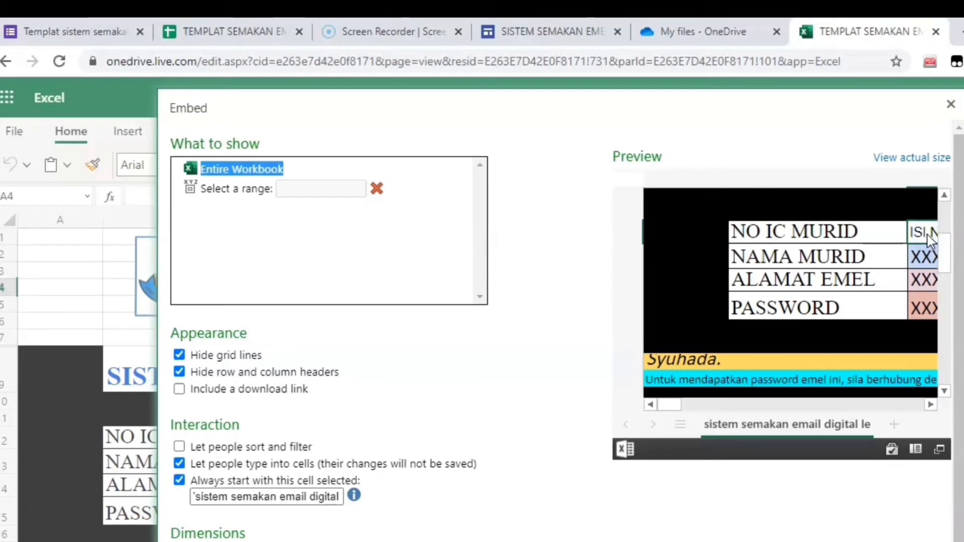
{"action": "left_click", "coordinate": [226, 498]}
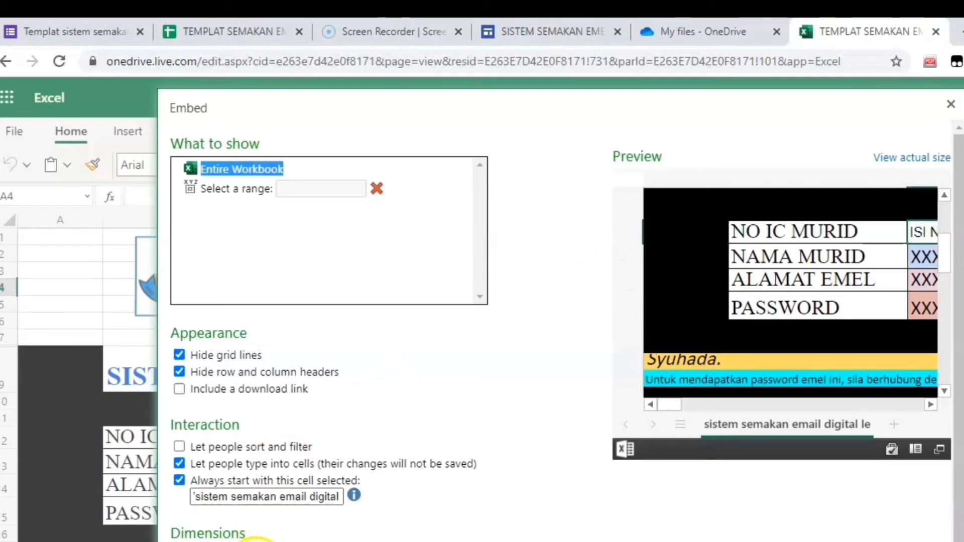
{"action": "scroll", "coordinate": [254, 537], "scroll_direction": "down", "scroll_amount": 1}
Step: Size the embed to 700 × 400 px and copy the embed code
{"action": "left_click", "coordinate": [228, 503]}
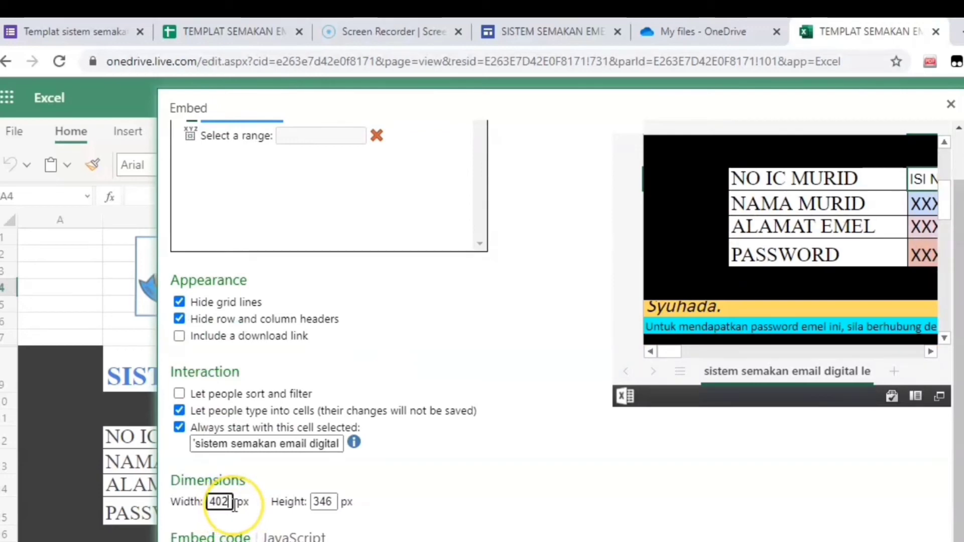
{"action": "key", "text": "BackSpace"}
{"action": "key", "text": "BackSpace"}
{"action": "key", "text": "BackSpace"}
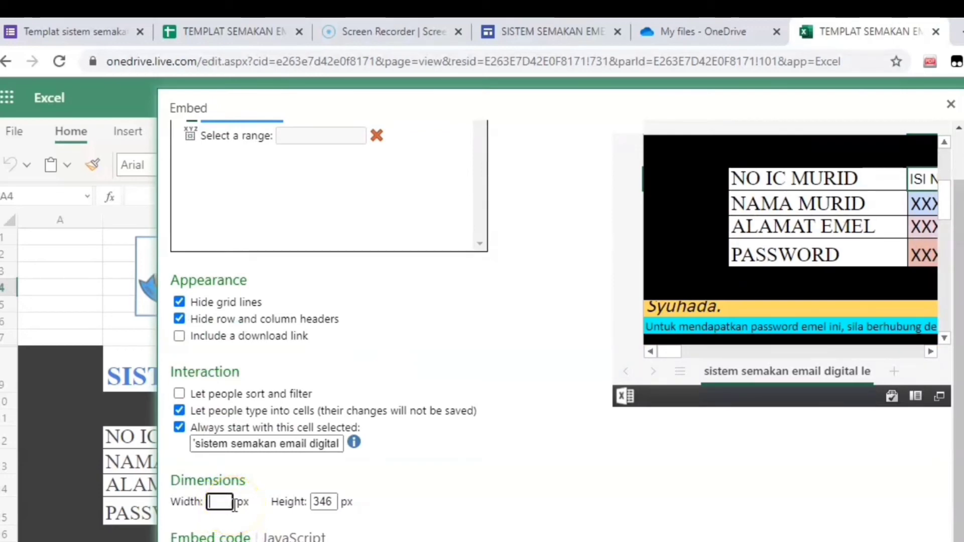
{"action": "type", "text": "700"}
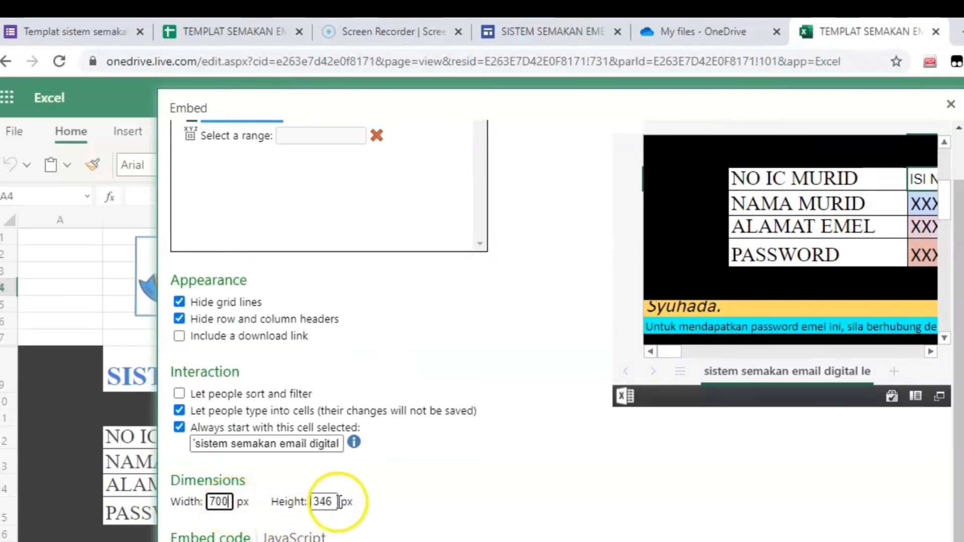
{"action": "left_click", "coordinate": [331, 502]}
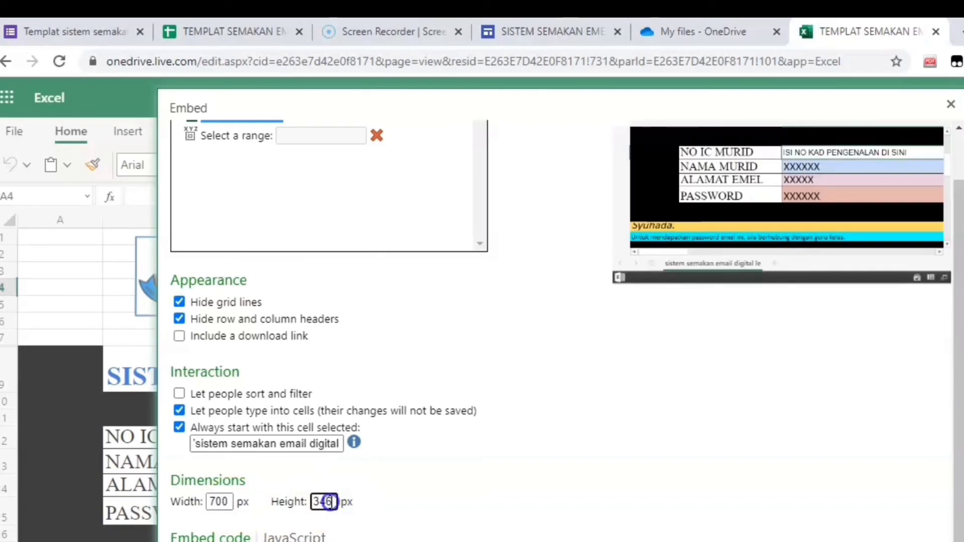
{"action": "key", "text": "BackSpace"}
{"action": "key", "text": "BackSpace"}
{"action": "key", "text": "BackSpace"}
{"action": "key", "text": "BackSpace"}
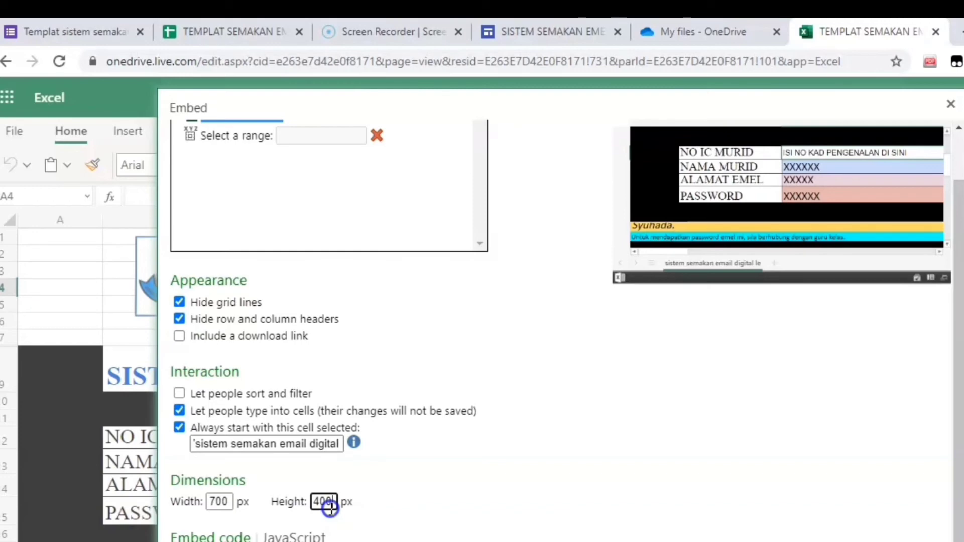
{"action": "scroll", "coordinate": [637, 409], "scroll_direction": "up", "scroll_amount": 1}
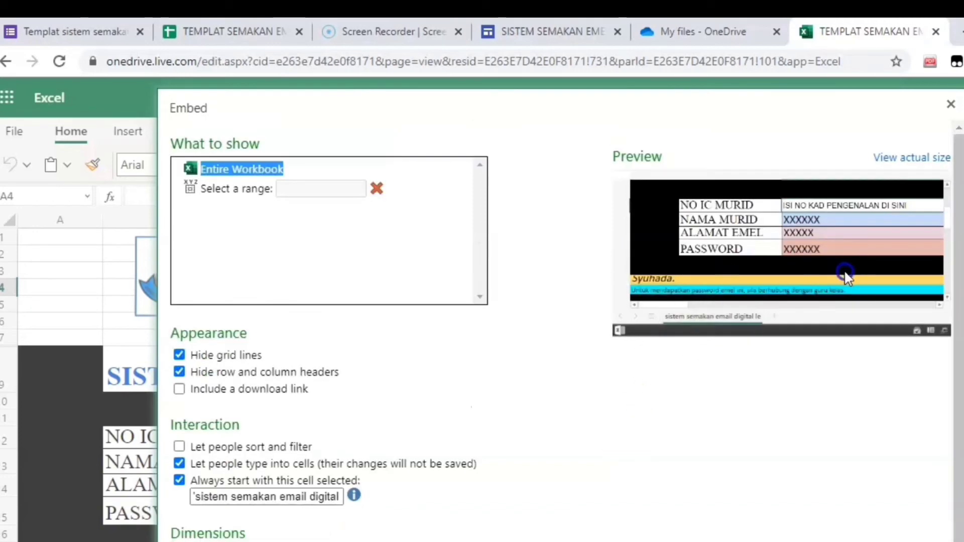
{"action": "left_click", "coordinate": [748, 225]}
{"action": "scroll", "coordinate": [374, 540], "scroll_direction": "down", "scroll_amount": 1}
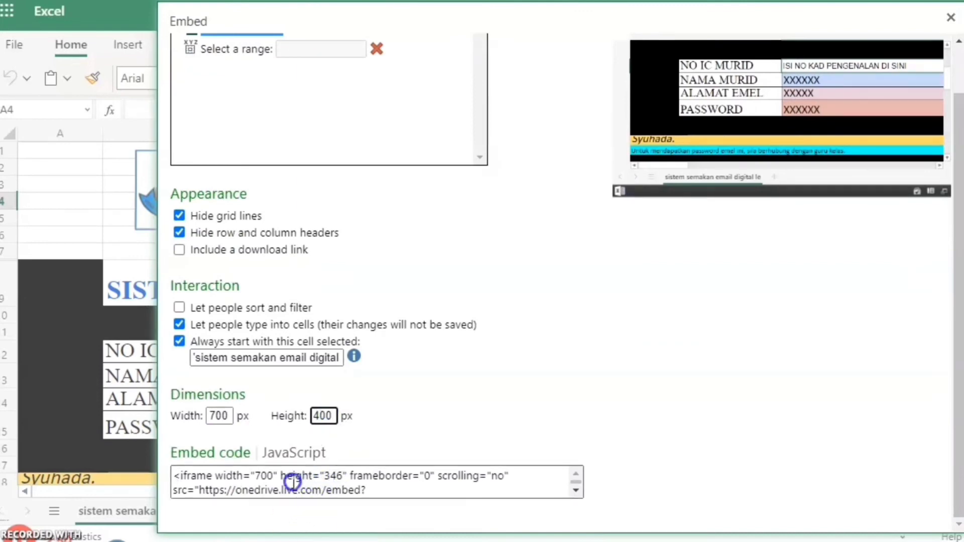
{"action": "left_click", "coordinate": [181, 478]}
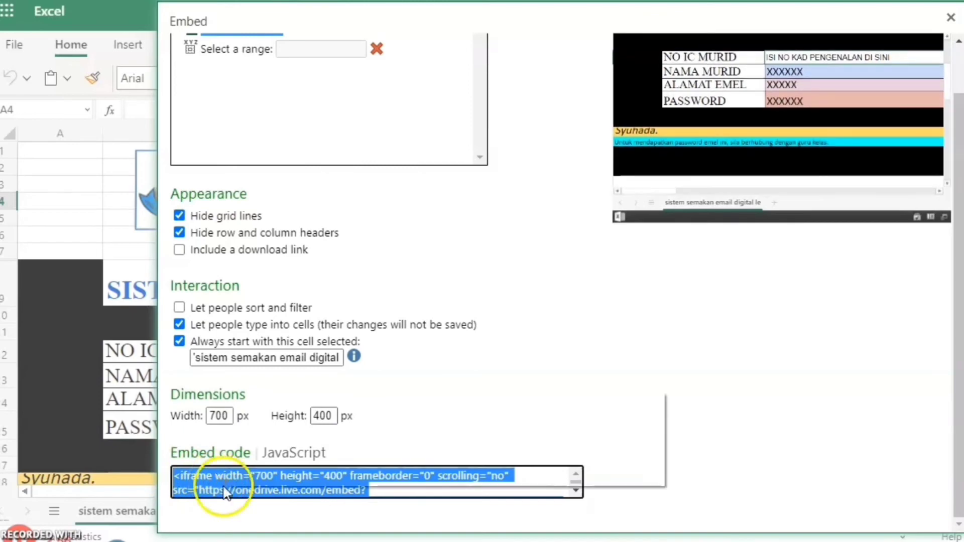
{"action": "right_click", "coordinate": [235, 488]}
{"action": "left_click", "coordinate": [289, 408]}
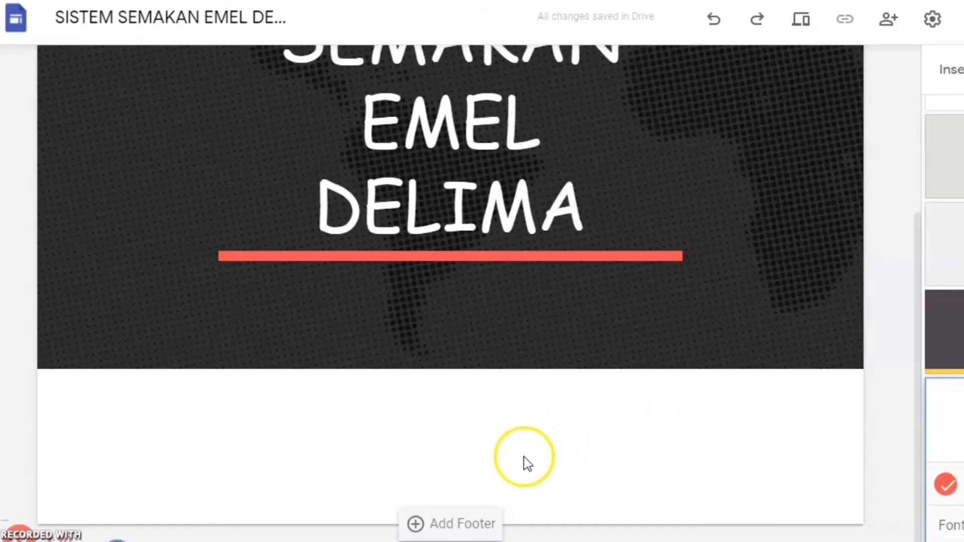
Step: Add a text box under the header reading 'Masukkan nombor kad pengenalan murid di sini.'
{"action": "left_click", "coordinate": [396, 397]}
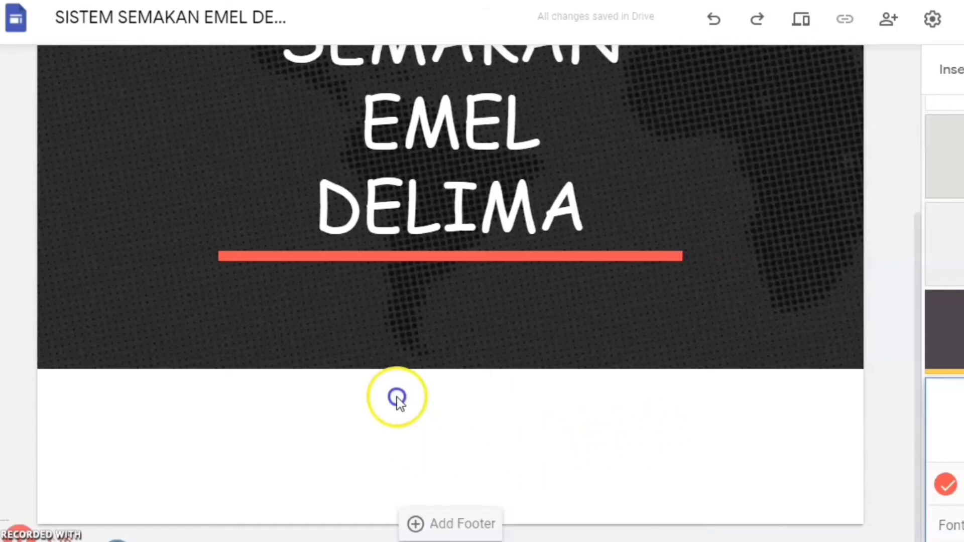
{"action": "double_click", "coordinate": [447, 456]}
{"action": "left_click", "coordinate": [445, 455]}
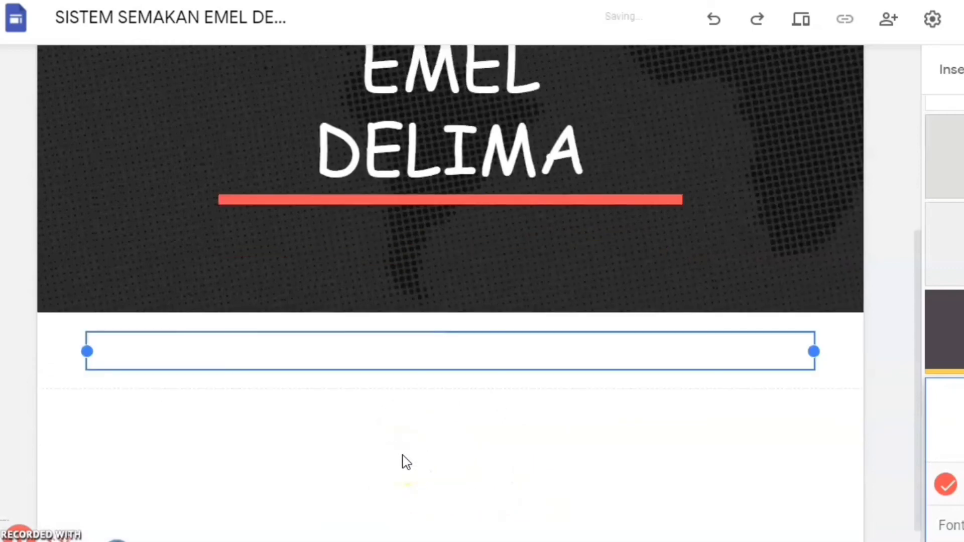
{"action": "left_click", "coordinate": [361, 357]}
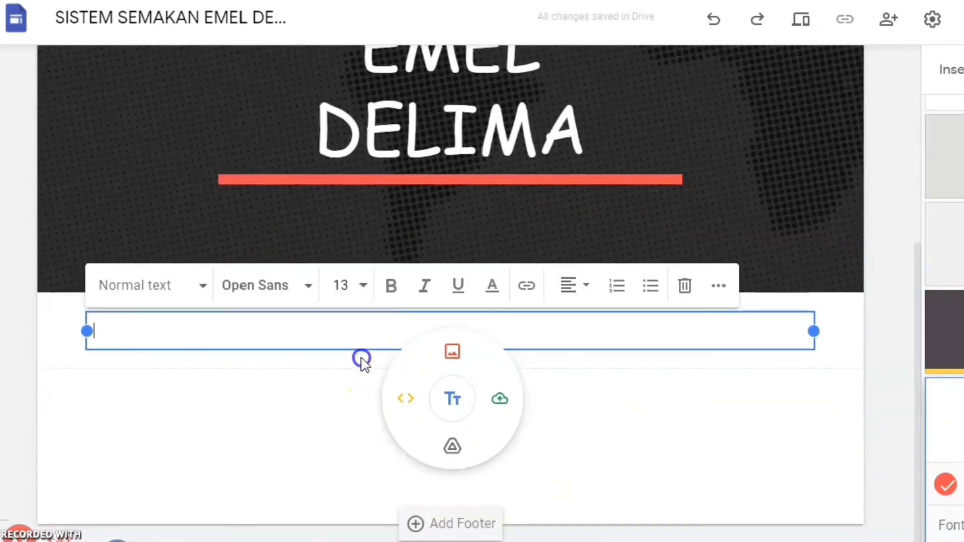
{"action": "left_click", "coordinate": [364, 343]}
{"action": "type", "text": "Masukkan nombor kad"}
{"action": "left_click", "coordinate": [271, 387]}
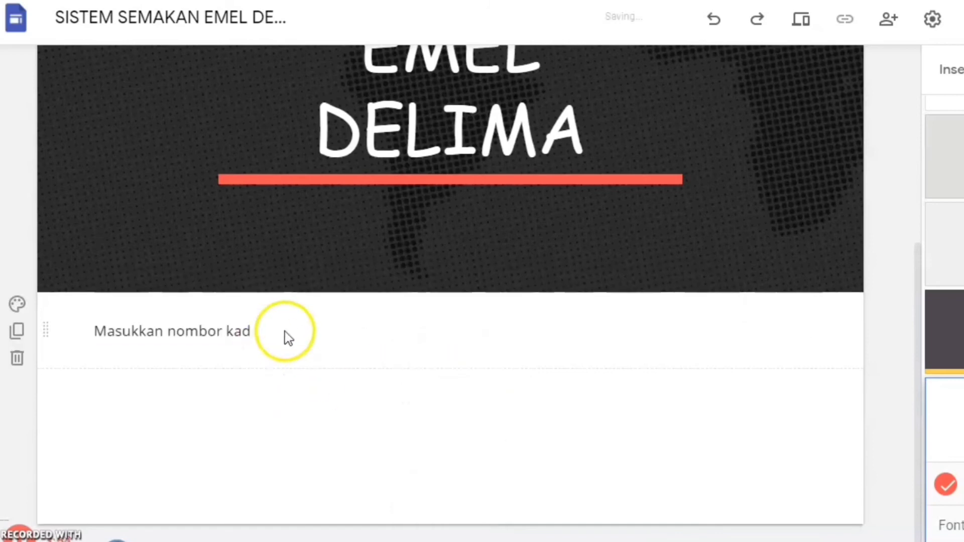
{"action": "left_click", "coordinate": [285, 331]}
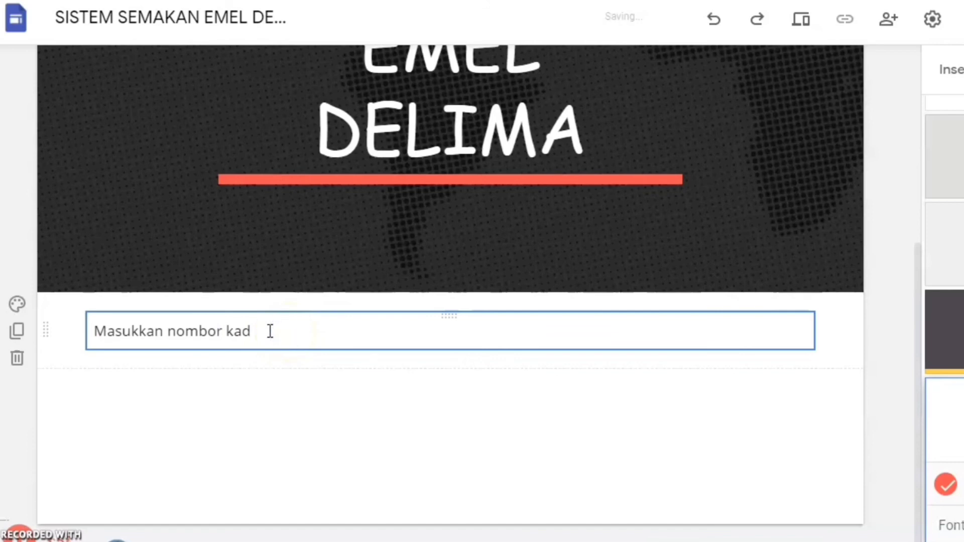
{"action": "left_click", "coordinate": [247, 338]}
{"action": "type", "text": "pengenalan d"}
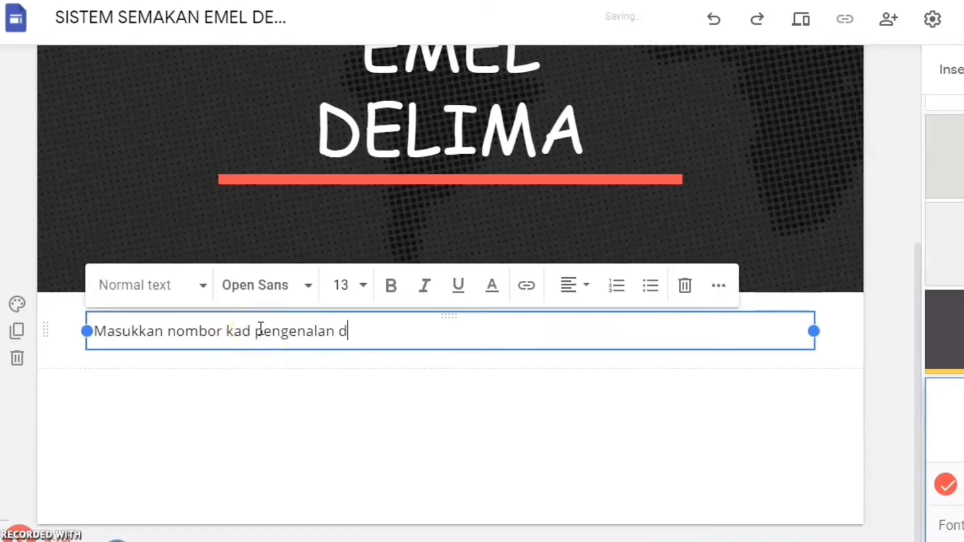
{"action": "key", "text": "BackSpace"}
{"action": "type", "text": "murid di sini."}
{"action": "double_click", "coordinate": [457, 450]}
{"action": "left_click", "coordinate": [411, 448]}
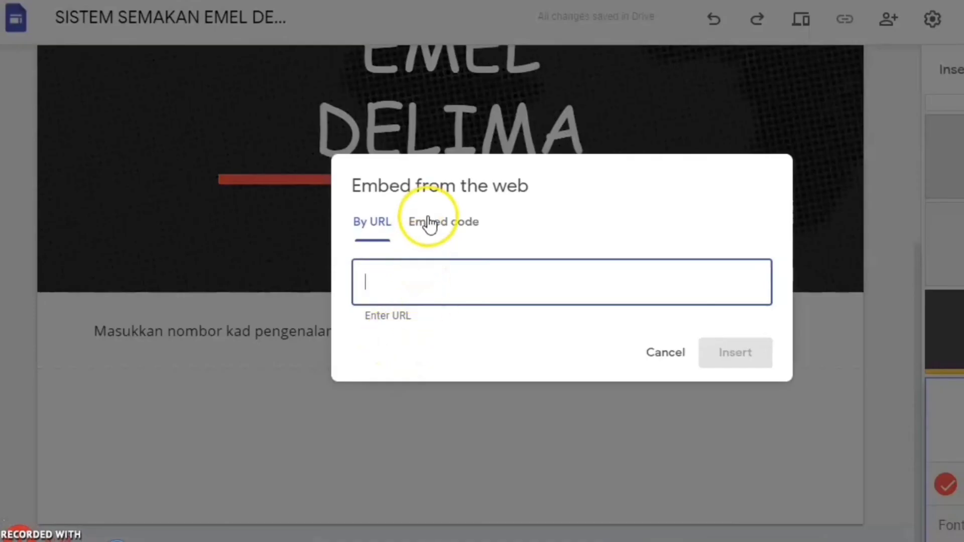
Step: Paste the copied OneDrive embed code into a new embed-code block on the page
{"action": "left_click", "coordinate": [428, 221]}
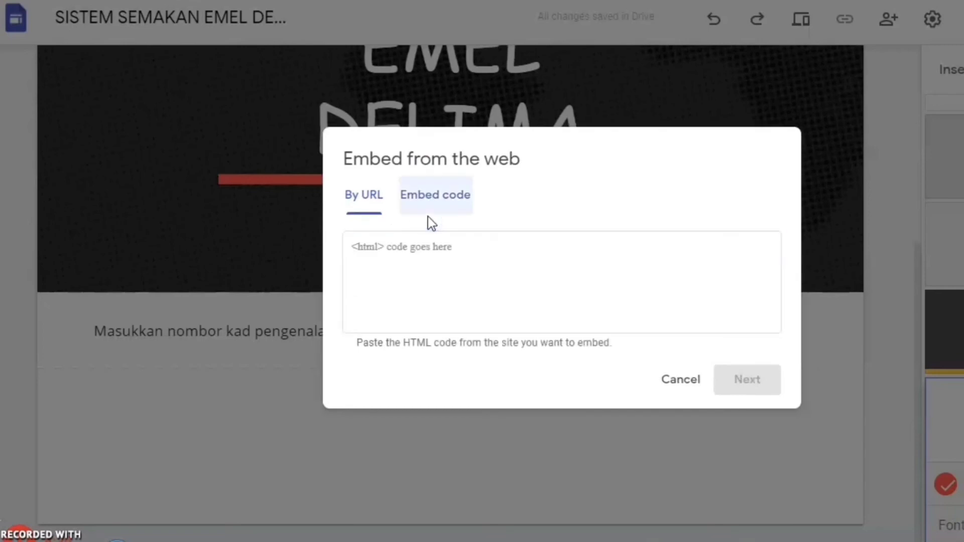
{"action": "left_click", "coordinate": [409, 257]}
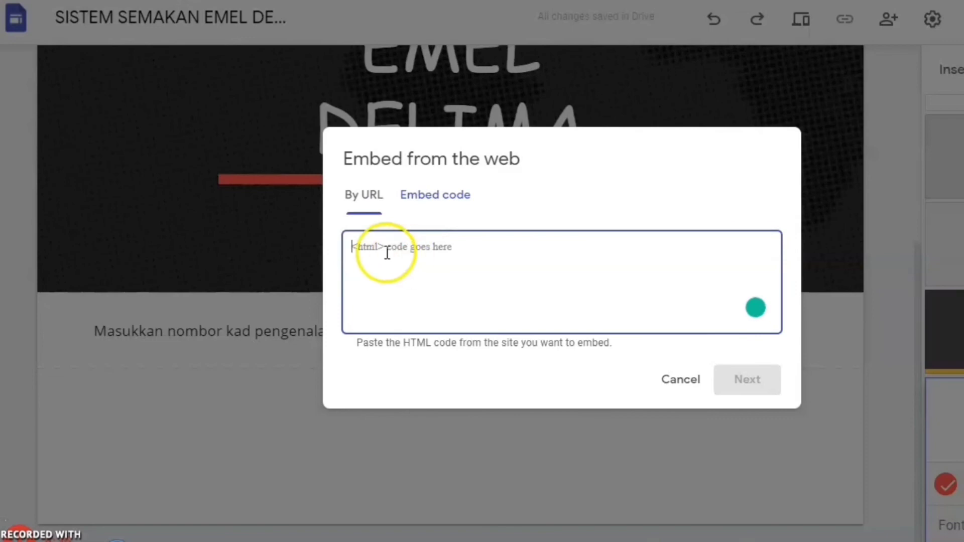
{"action": "left_click", "coordinate": [386, 253]}
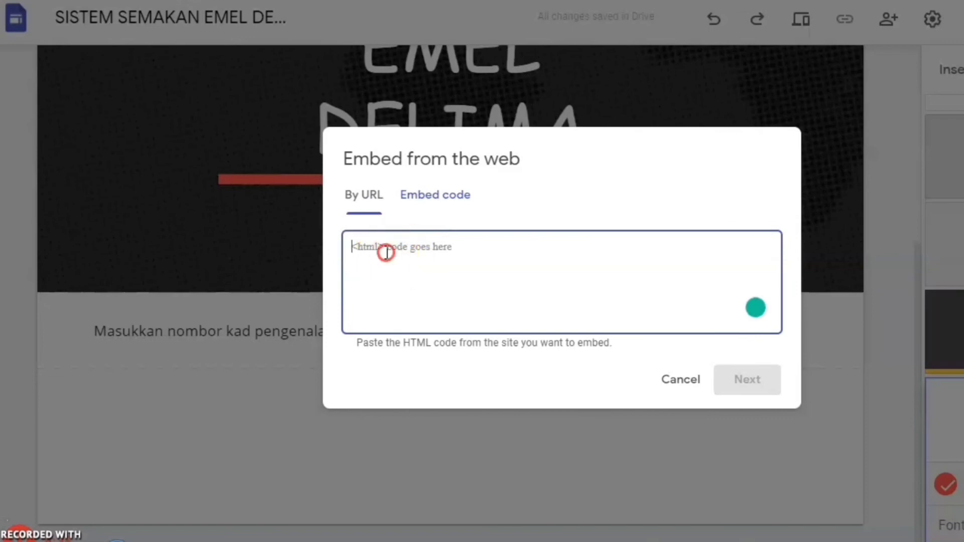
{"action": "right_click", "coordinate": [388, 257]}
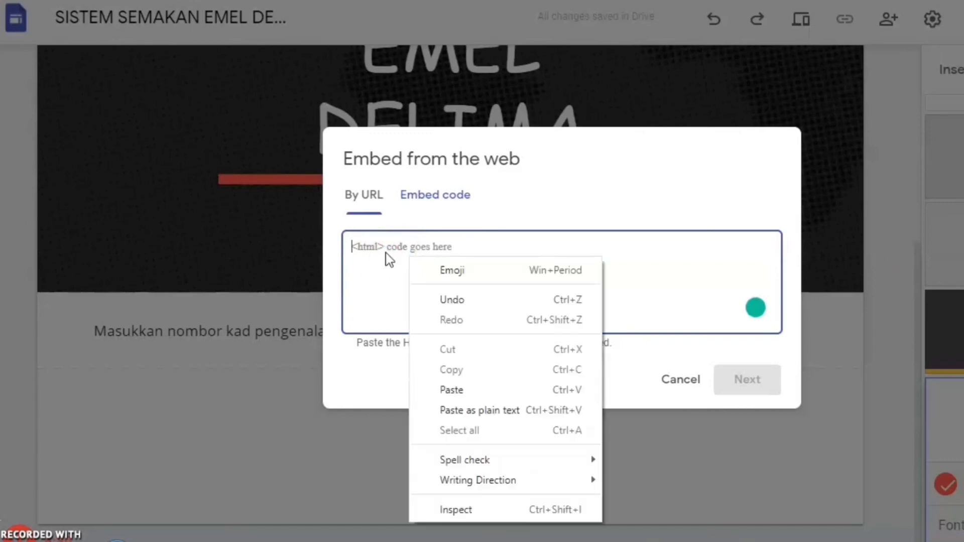
{"action": "left_click", "coordinate": [451, 390]}
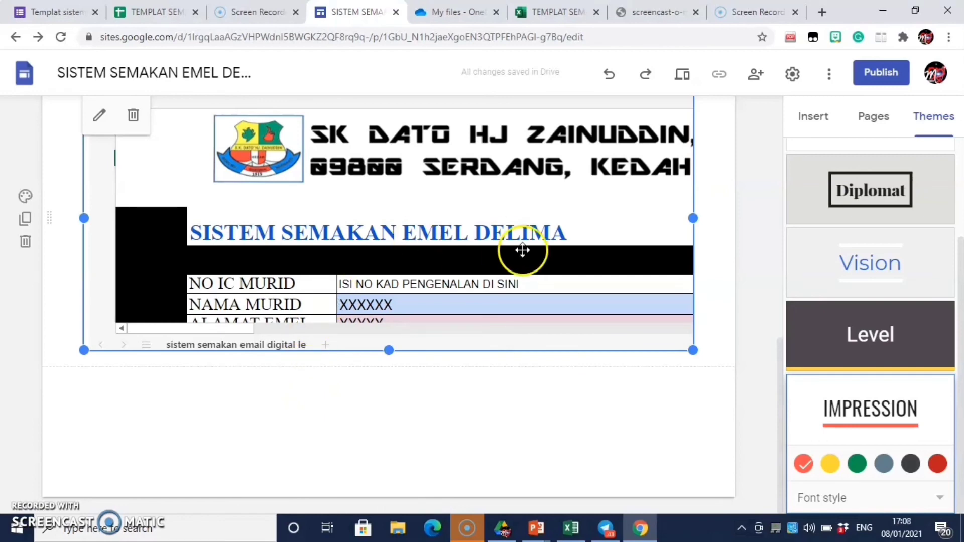
{"action": "left_click", "coordinate": [680, 76]}
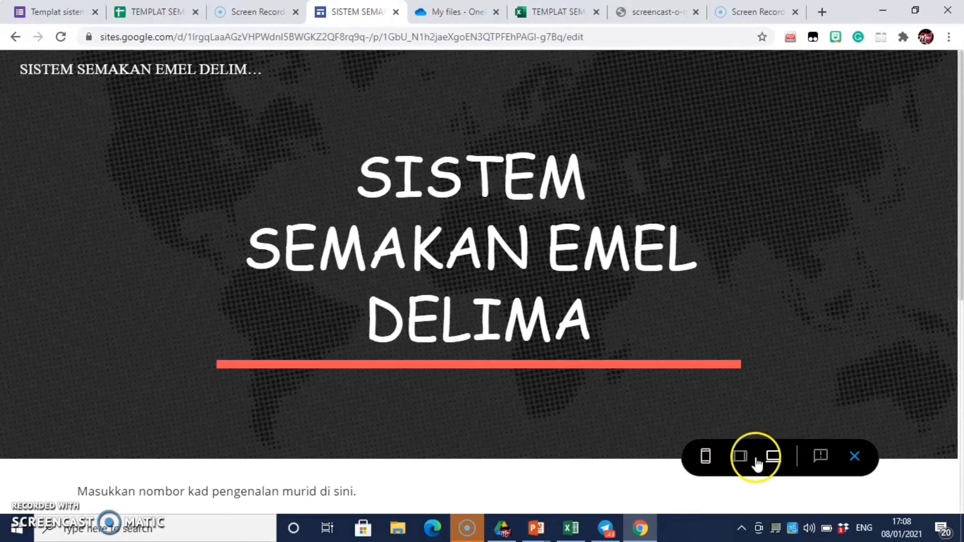
{"action": "left_click", "coordinate": [739, 457]}
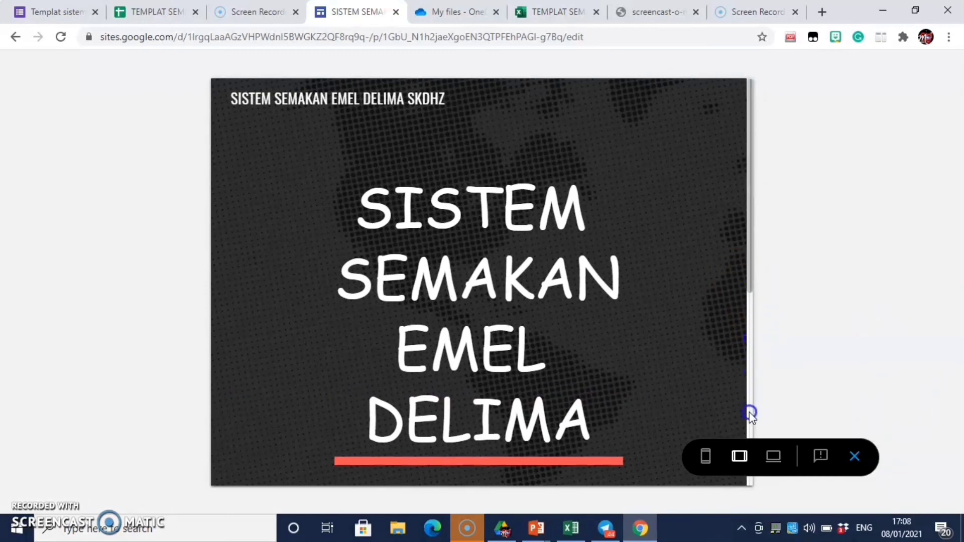
{"action": "scroll", "coordinate": [749, 408], "scroll_direction": "down", "scroll_amount": 4}
{"action": "scroll", "coordinate": [749, 432], "scroll_direction": "down", "scroll_amount": 2}
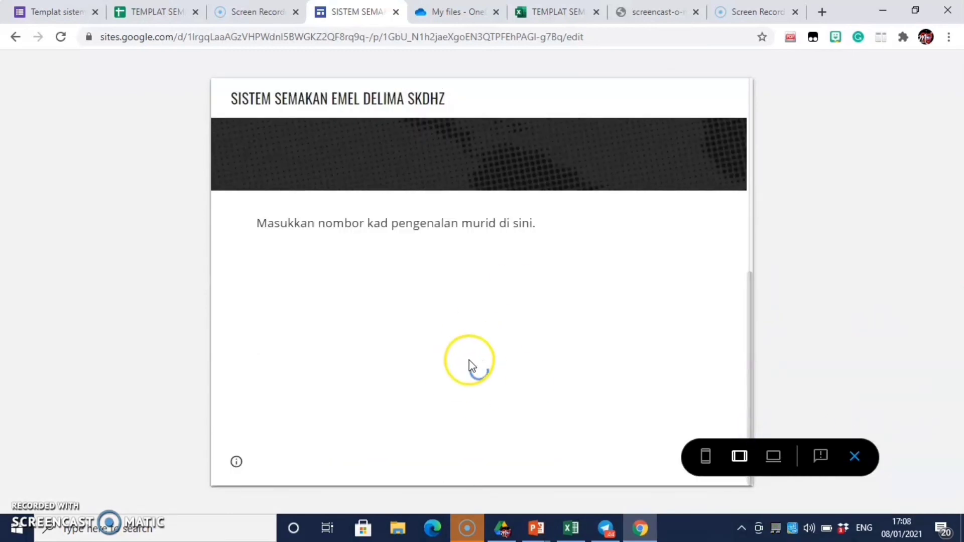
{"action": "left_click", "coordinate": [705, 457]}
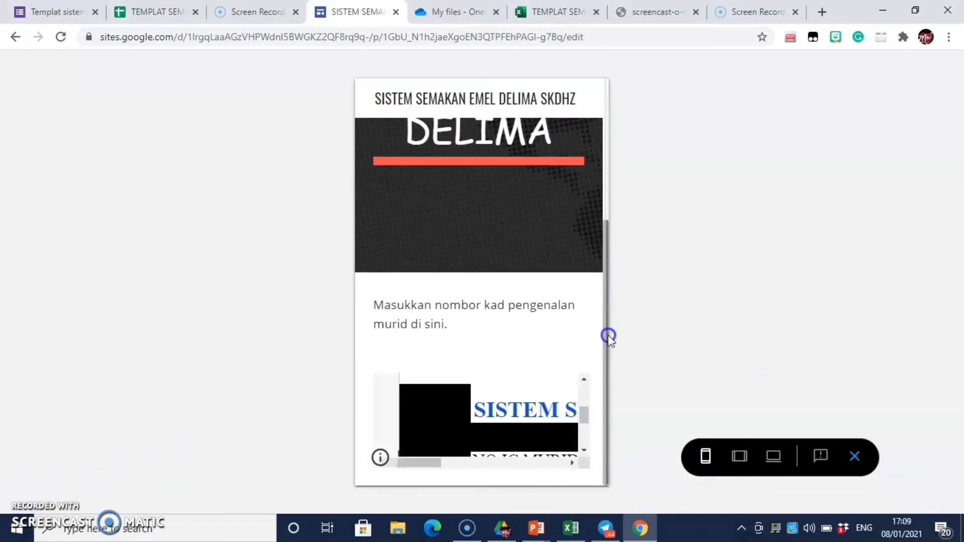
{"action": "left_click", "coordinate": [583, 451]}
{"action": "left_click", "coordinate": [572, 463]}
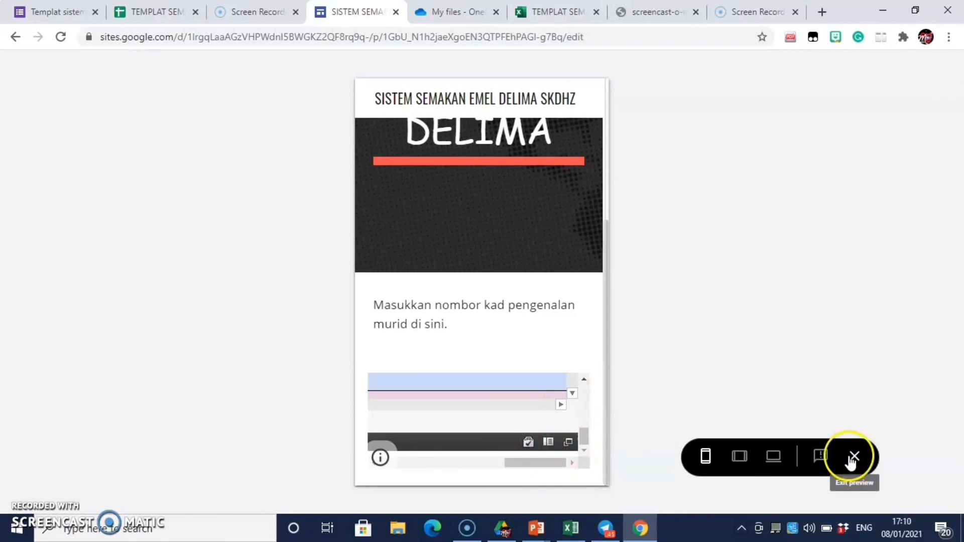
{"action": "left_click", "coordinate": [850, 457]}
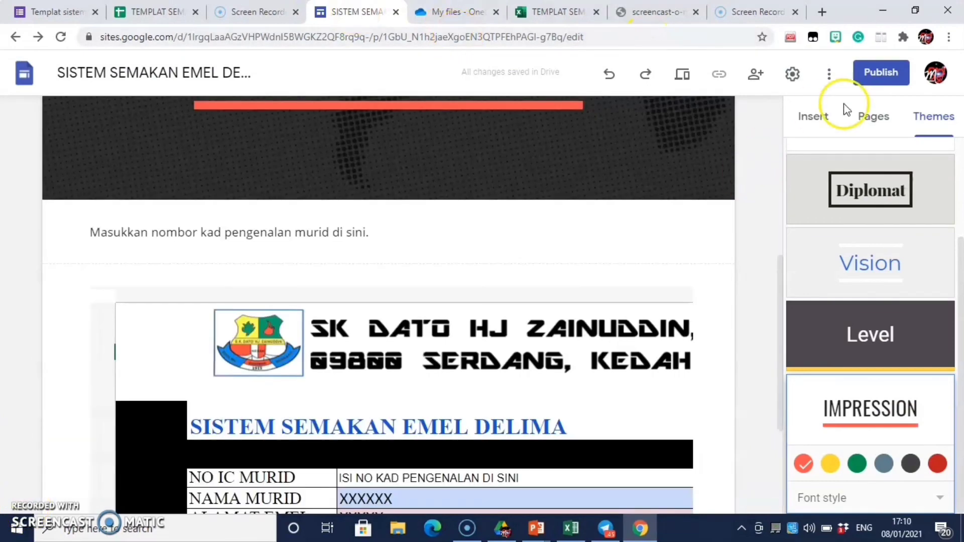
Step: Publish the site at the web address sistem-semakan-emel-delima
{"action": "left_click", "coordinate": [873, 83]}
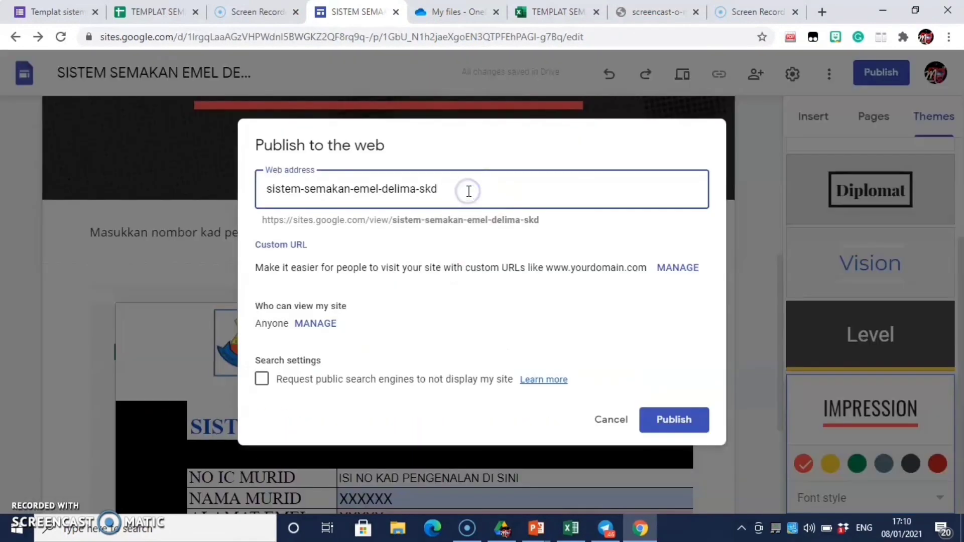
{"action": "type", "text": "z"}
{"action": "left_click", "coordinate": [462, 190]}
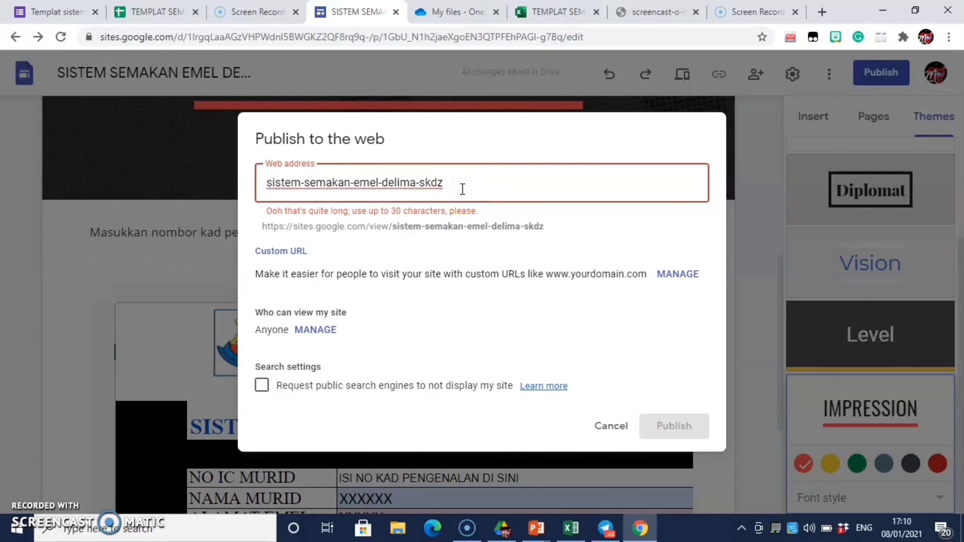
{"action": "key", "text": "BackSpace"}
{"action": "key", "text": "BackSpace"}
{"action": "key", "text": "BackSpace"}
{"action": "key", "text": "BackSpace"}
{"action": "key", "text": "BackSpace"}
{"action": "key", "text": "BackSpace"}
{"action": "key", "text": "BackSpace"}
{"action": "key", "text": "BackSpace"}
{"action": "key", "text": "BackSpace"}
{"action": "key", "text": "BackSpace"}
{"action": "key", "text": "BackSpace"}
{"action": "key", "text": "BackSpace"}
{"action": "key", "text": "BackSpace"}
{"action": "key", "text": "BackSpace"}
{"action": "key", "text": "BackSpace"}
{"action": "key", "text": "BackSpace"}
{"action": "key", "text": "BackSpace"}
{"action": "key", "text": "BackSpace"}
{"action": "key", "text": "BackSpace"}
{"action": "key", "text": "BackSpace"}
{"action": "key", "text": "BackSpace"}
{"action": "key", "text": "BackSpace"}
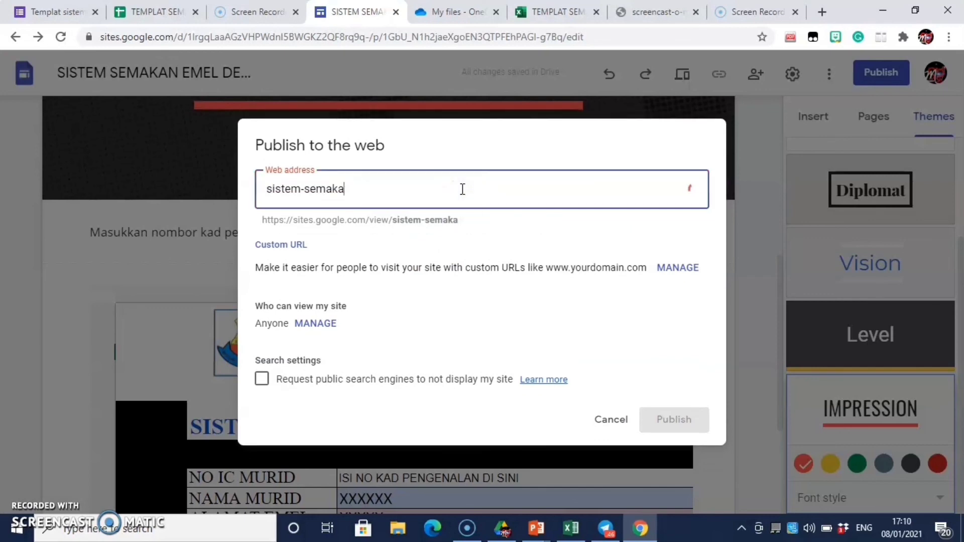
{"action": "type", "text": "tem-semakan-emel-delima"}
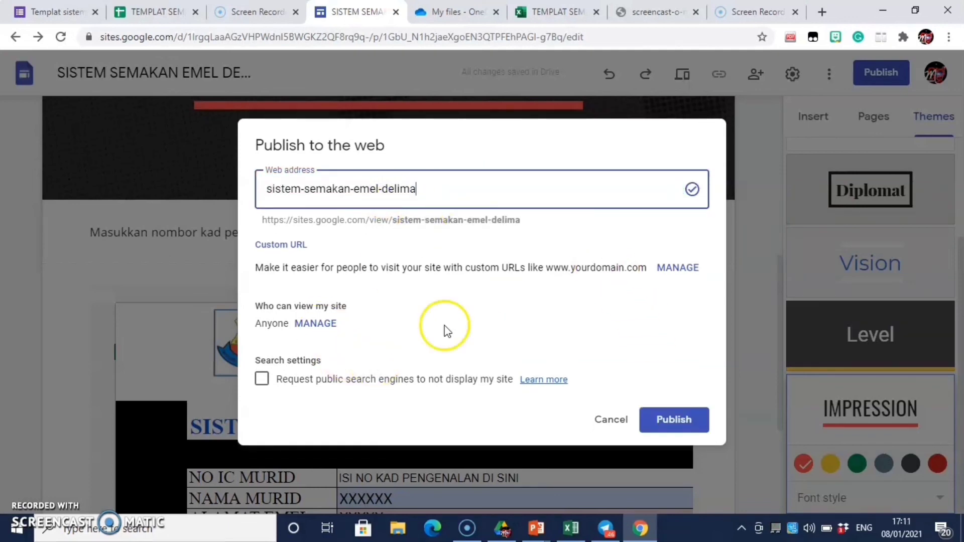
{"action": "left_click", "coordinate": [667, 421]}
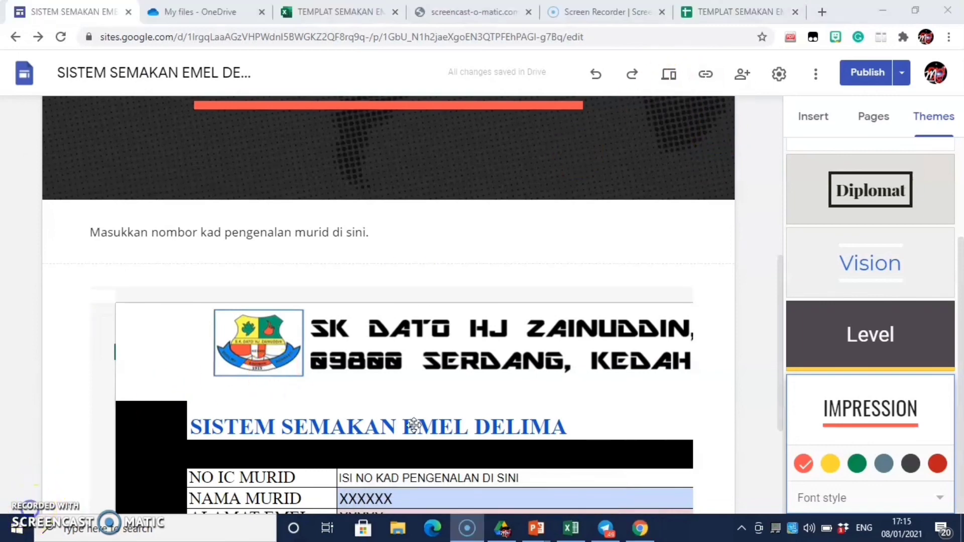
Step: Copy the published site's link and open a new browser tab
{"action": "left_click", "coordinate": [449, 374]}
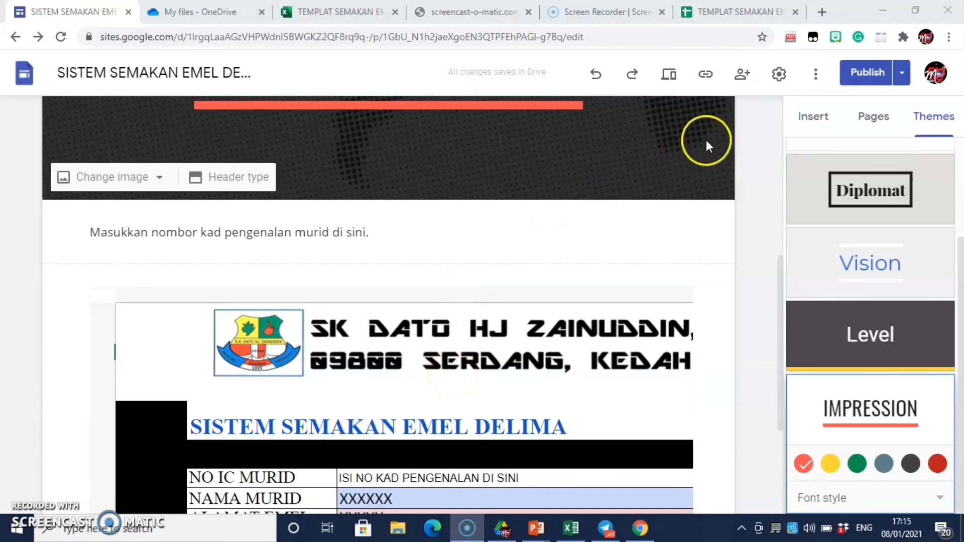
{"action": "left_click", "coordinate": [706, 78]}
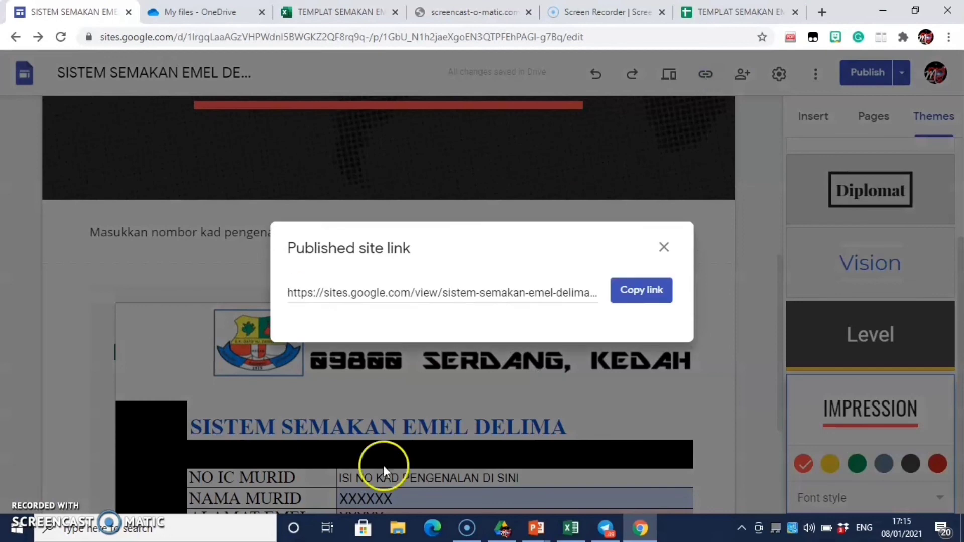
{"action": "left_click", "coordinate": [641, 290]}
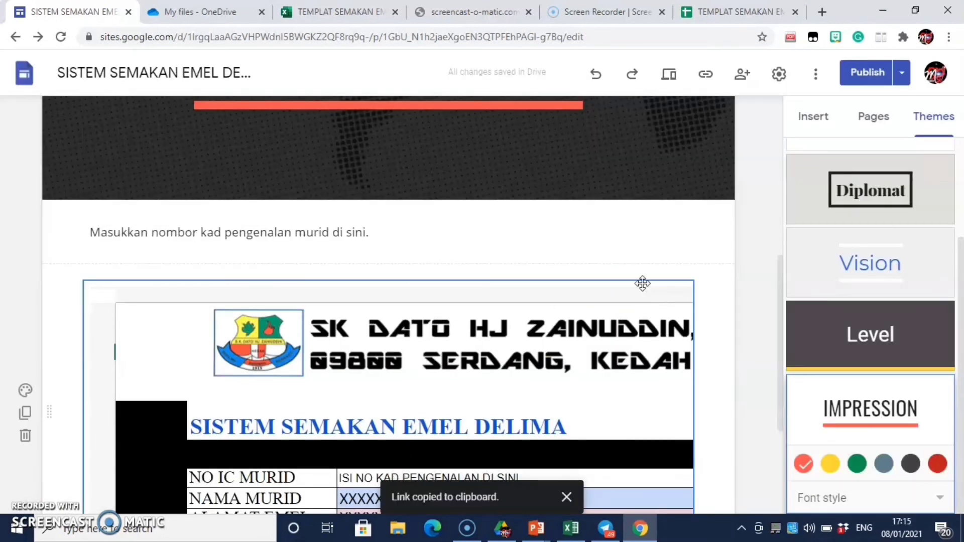
{"action": "left_click", "coordinate": [821, 10]}
Step: Paste the copied site link into the address bar and load the published page
{"action": "left_click", "coordinate": [266, 31]}
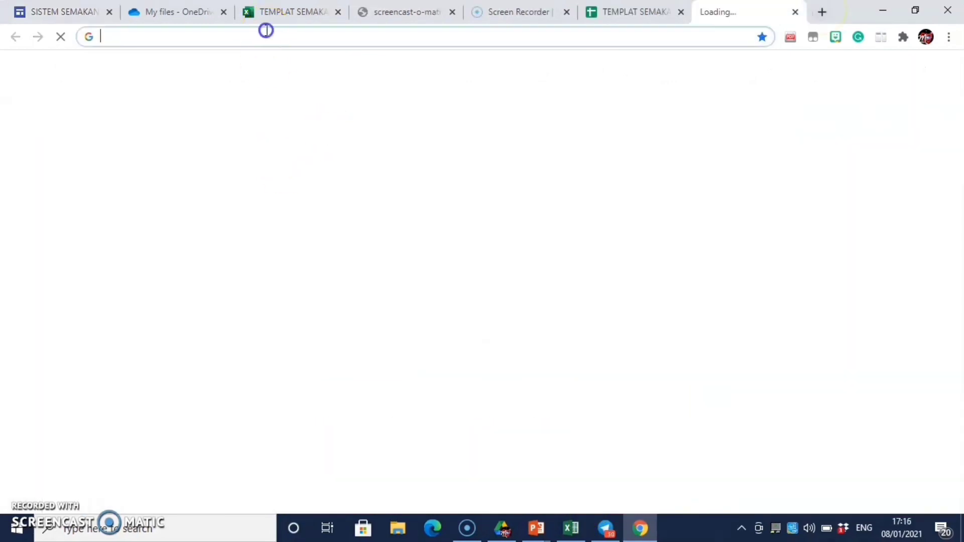
{"action": "type", "text": "https://sites.google.com/view/sistem-semakan-emel-delima/home"}
{"action": "key", "text": "Return"}
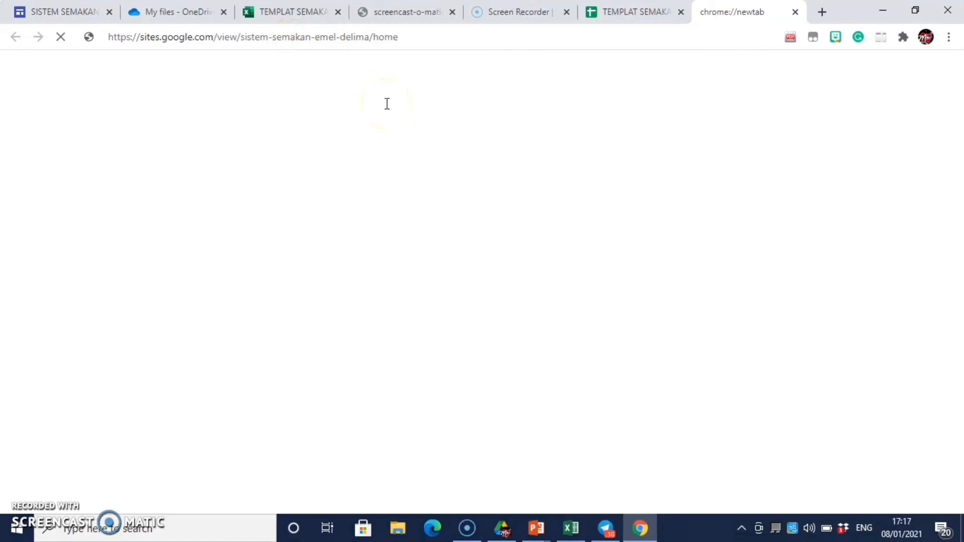
{"action": "left_click", "coordinate": [440, 37]}
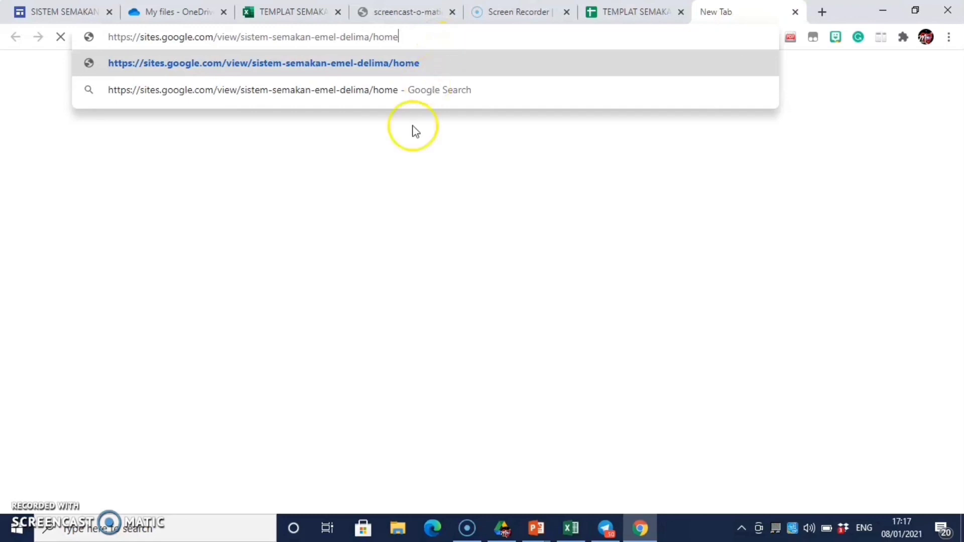
{"action": "key", "text": "Return"}
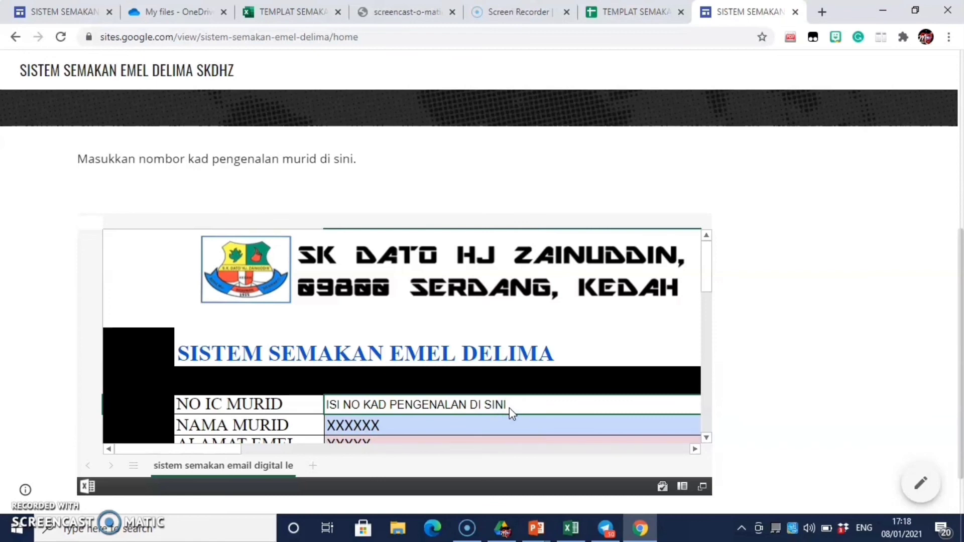
Step: Enter a test student IC number in the ID cell to look up their details
{"action": "left_click", "coordinate": [511, 413]}
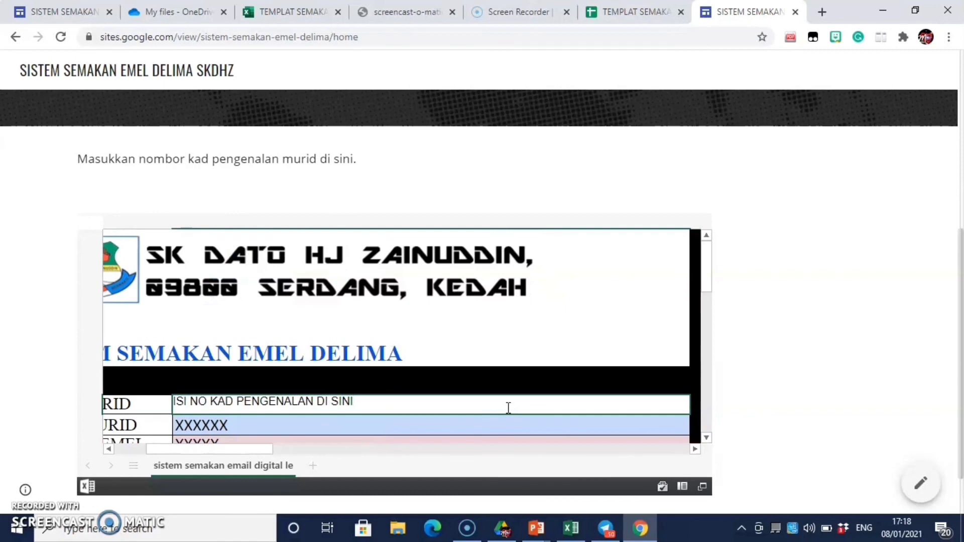
{"action": "key", "text": "BackSpace"}
{"action": "key", "text": "BackSpace"}
{"action": "key", "text": "BackSpace"}
{"action": "key", "text": "BackSpace"}
{"action": "key", "text": "BackSpace"}
{"action": "key", "text": "BackSpace"}
{"action": "key", "text": "BackSpace"}
{"action": "key", "text": "BackSpace"}
{"action": "key", "text": "BackSpace"}
{"action": "key", "text": "BackSpace"}
{"action": "key", "text": "BackSpace"}
{"action": "key", "text": "BackSpace"}
{"action": "key", "text": "BackSpace"}
{"action": "key", "text": "BackSpace"}
{"action": "key", "text": "BackSpace"}
{"action": "key", "text": "BackSpace"}
{"action": "key", "text": "BackSpace"}
{"action": "key", "text": "BackSpace"}
{"action": "key", "text": "BackSpace"}
{"action": "key", "text": "BackSpace"}
{"action": "key", "text": "BackSpace"}
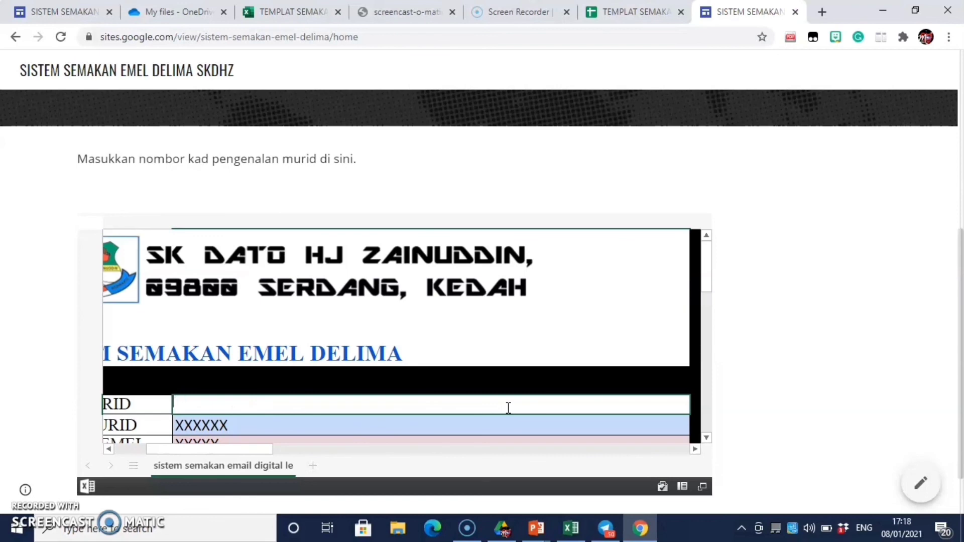
{"action": "type", "text": "1011121314"}
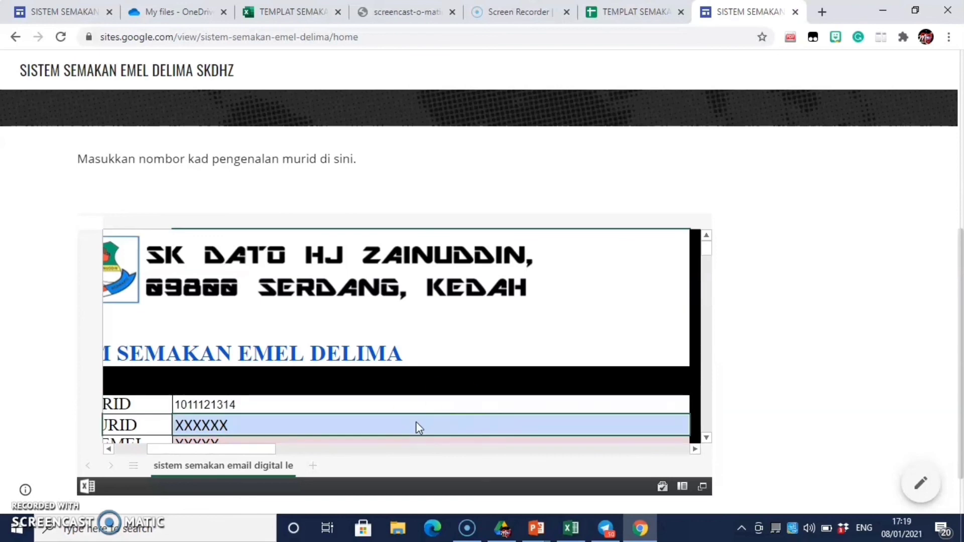
{"action": "key", "text": "Return"}
{"action": "scroll", "coordinate": [712, 266], "scroll_direction": "down", "scroll_amount": 1}
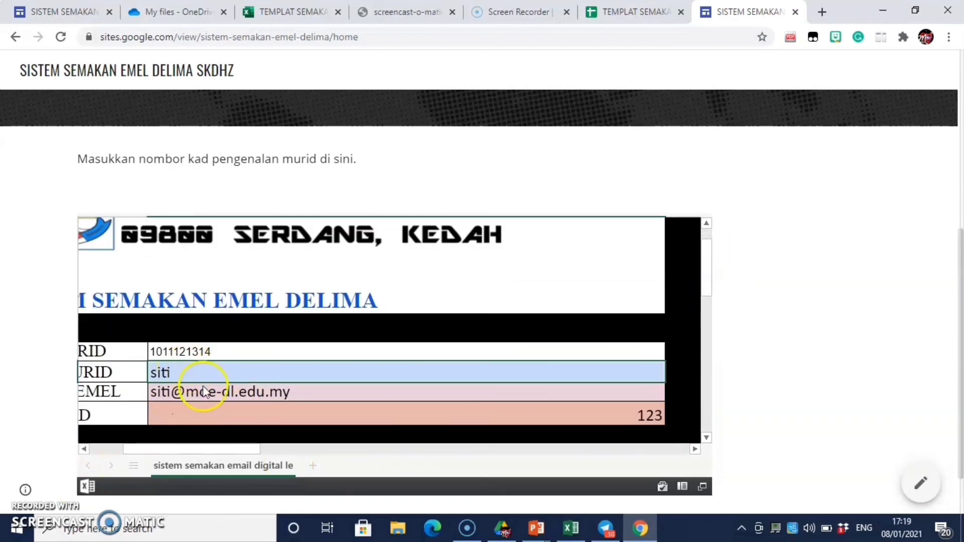
{"action": "left_click", "coordinate": [222, 421]}
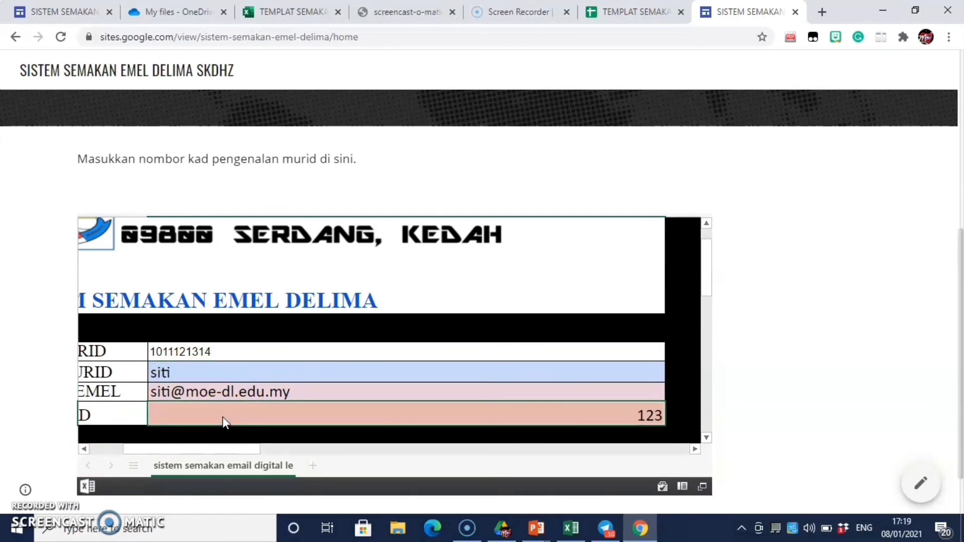